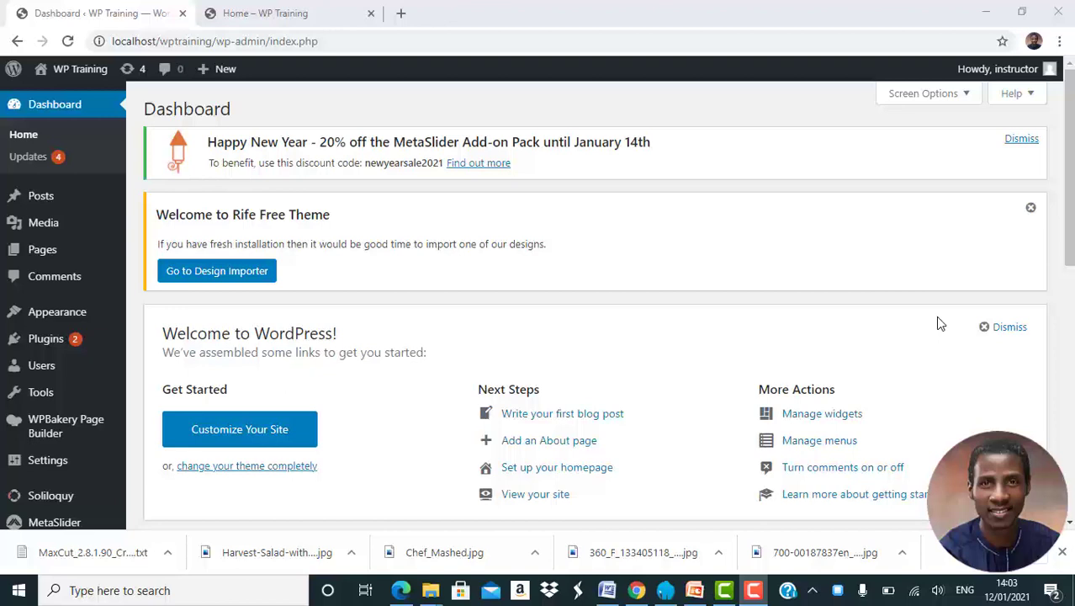
Open the Home page for editing and add a new row at the end of its content.
click(59, 255)
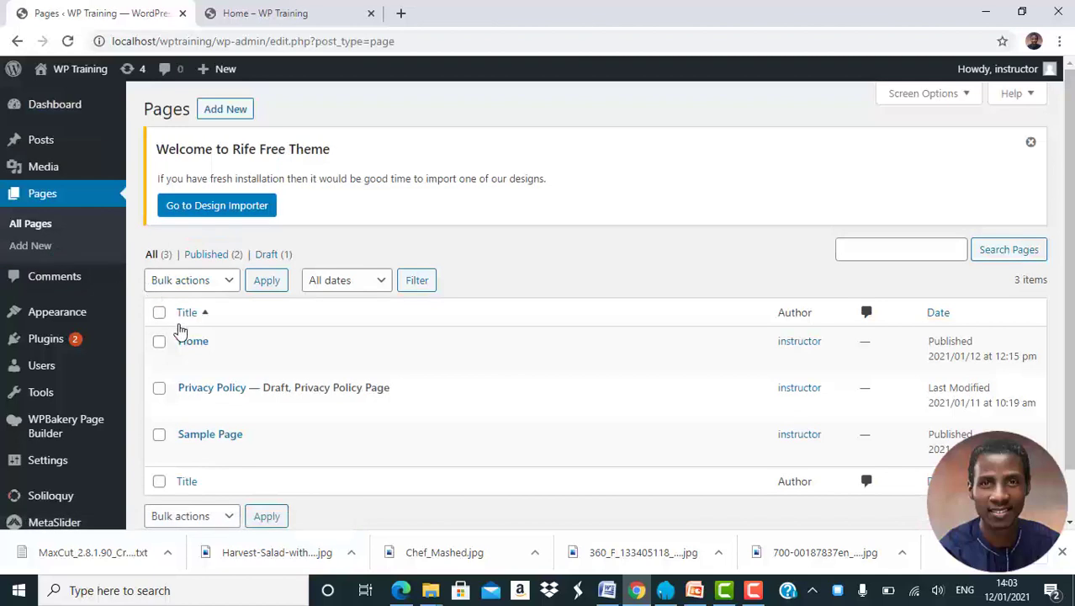
click(192, 345)
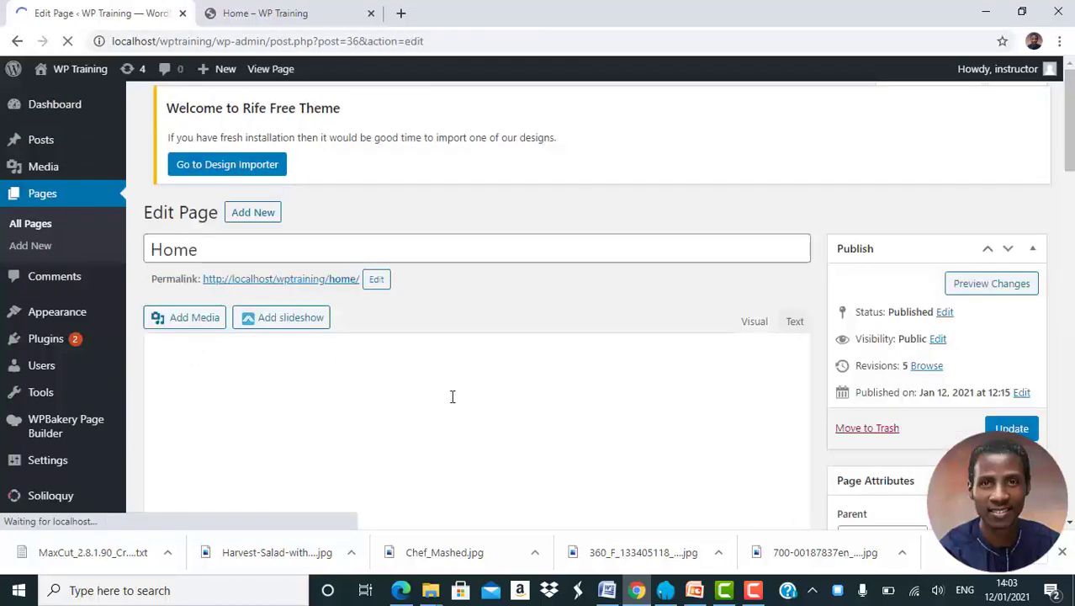
scroll(452, 396, down, 5)
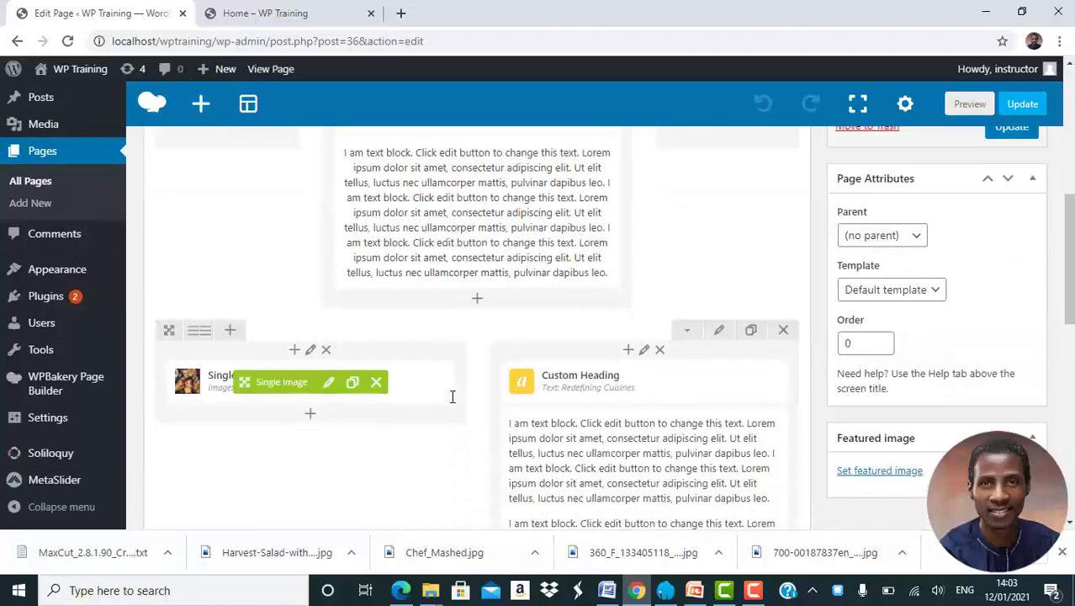
scroll(452, 396, down, 4)
scroll(451, 396, up, 2)
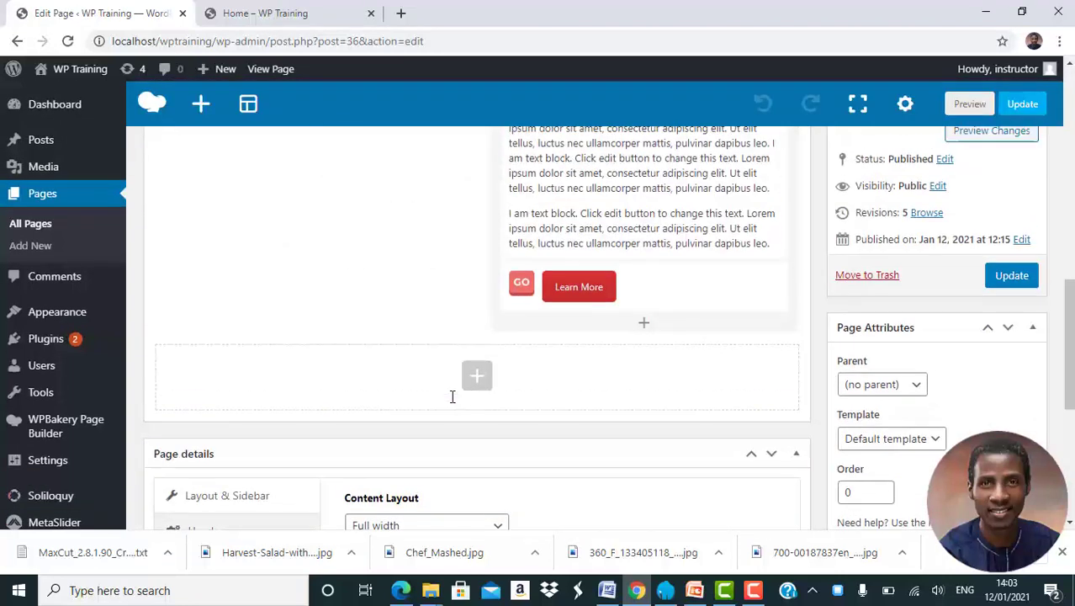
click(480, 383)
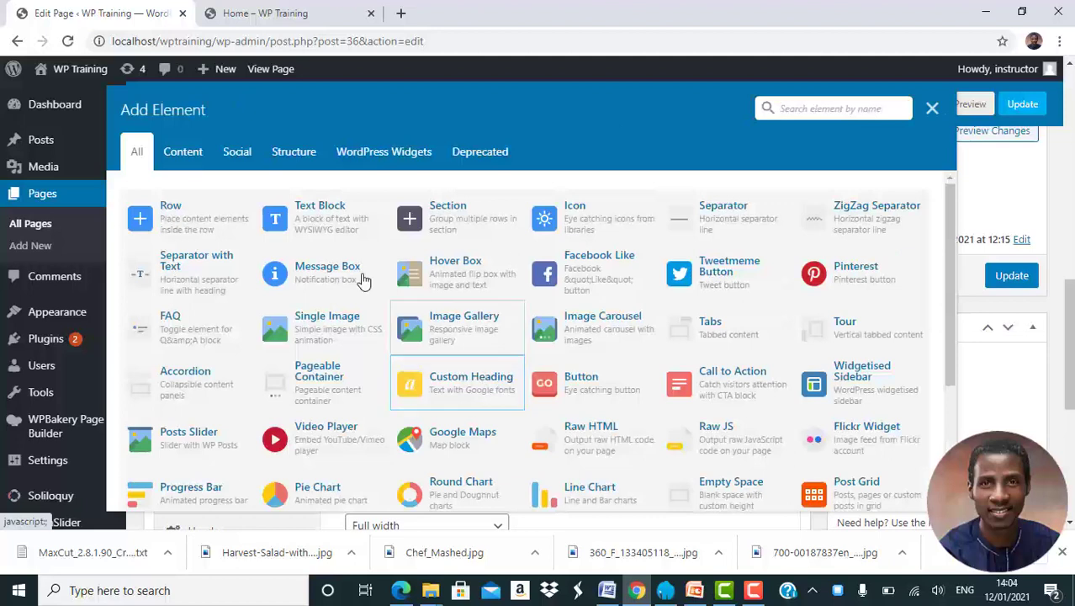
click(174, 227)
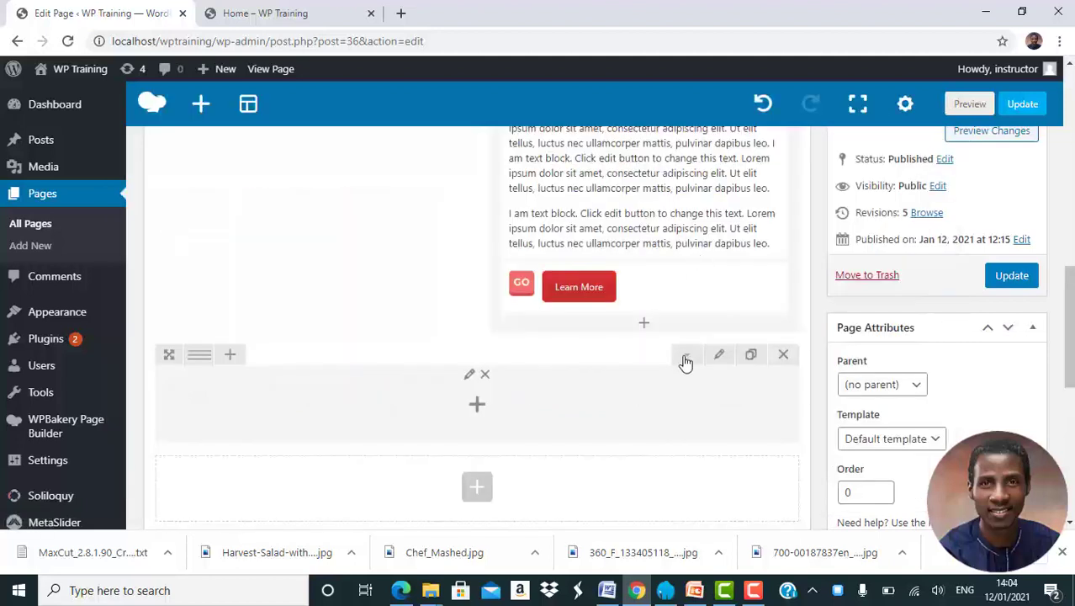
Add a separator to the new empty row, keeping its default settings.
click(477, 407)
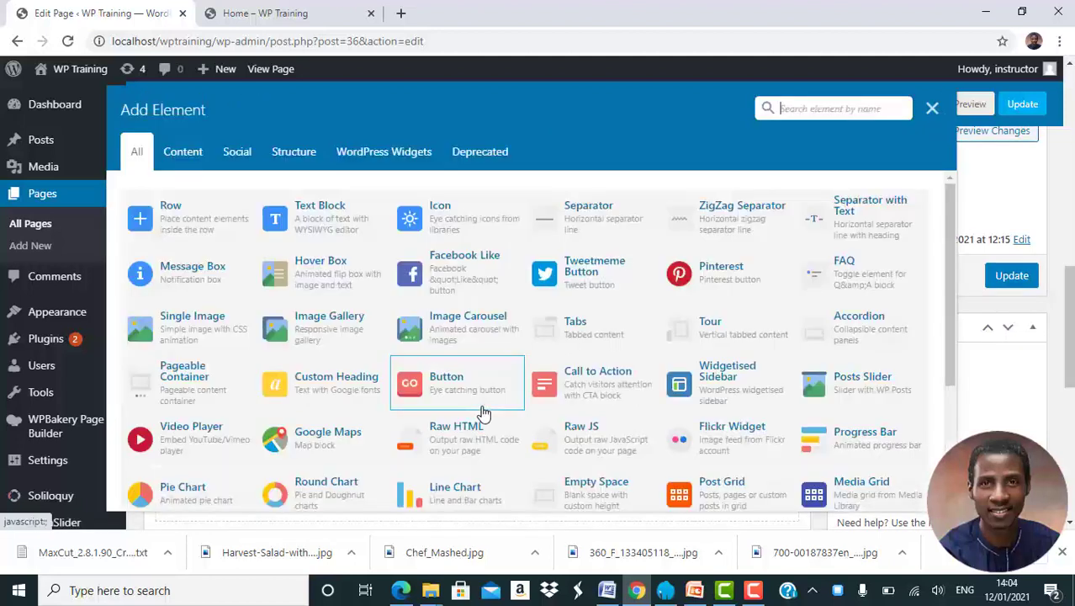
click(574, 224)
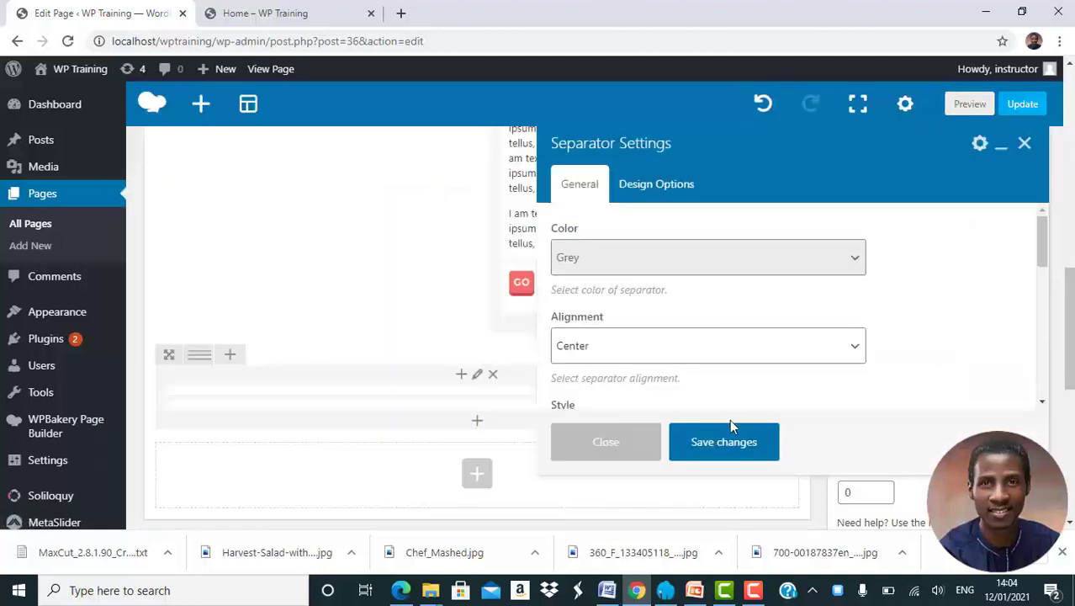
scroll(726, 362, down, 2)
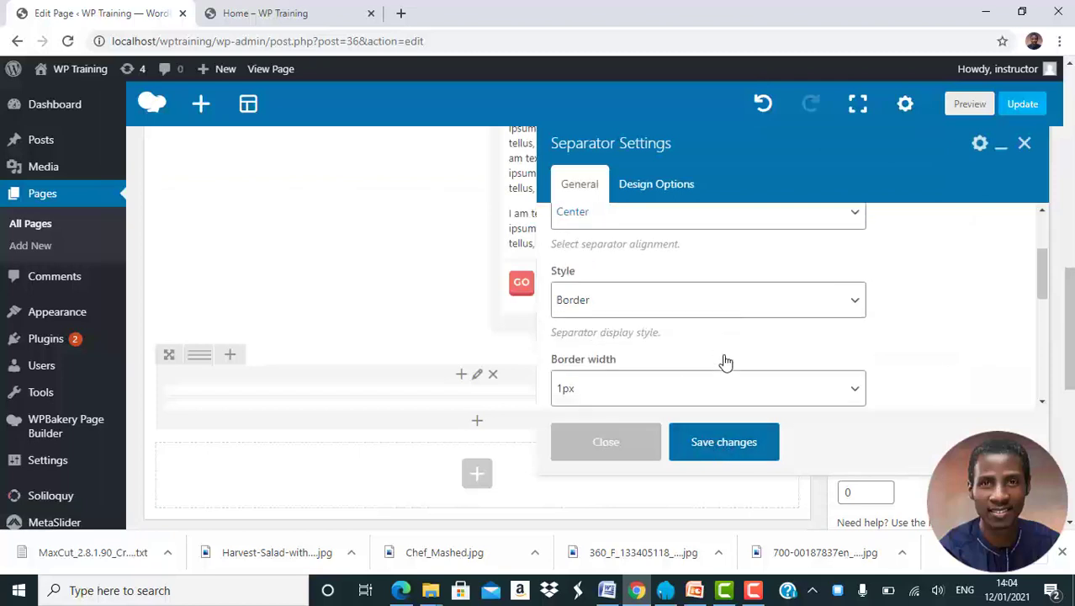
scroll(727, 362, down, 6)
scroll(726, 362, up, 6)
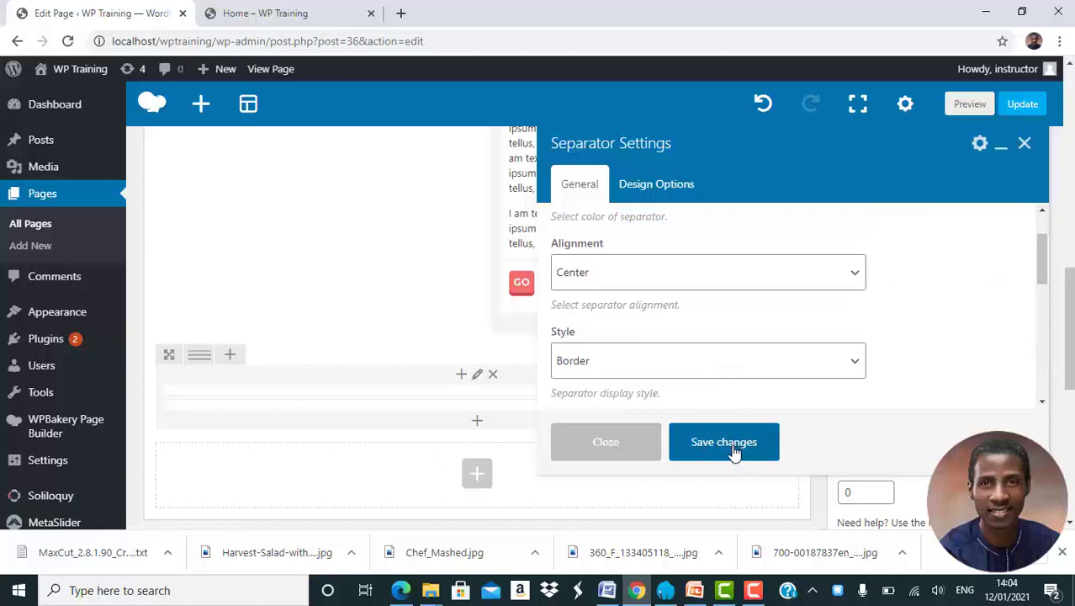
click(723, 443)
Duplicate the "Redefining Cuisines" custom heading and move the copy below the new separator.
mouse_move(466, 381)
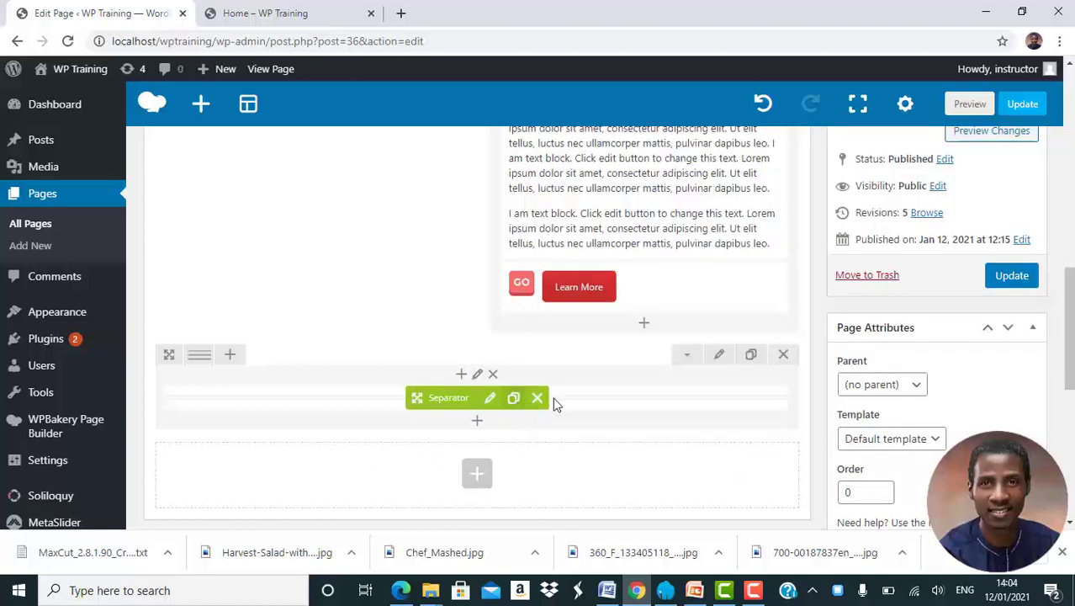
scroll(574, 381, up, 3)
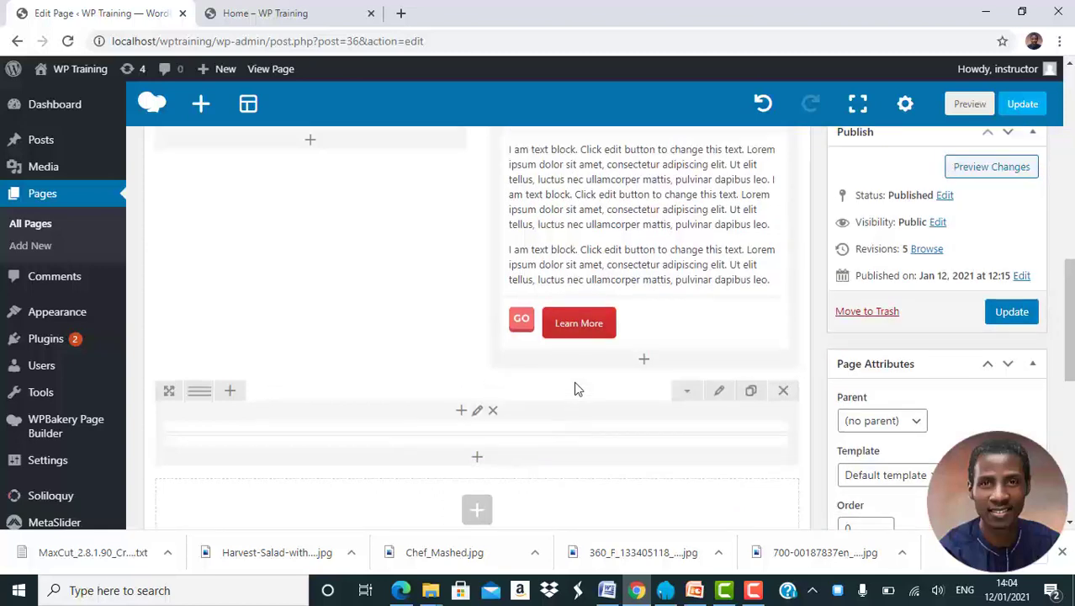
mouse_move(698, 299)
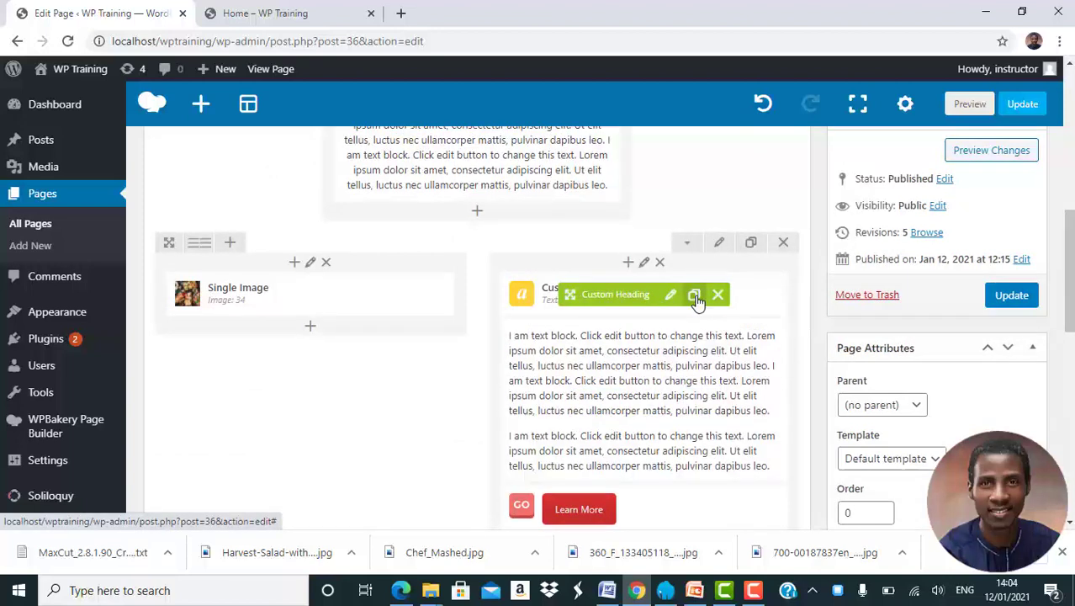
click(695, 296)
drag(579, 348, 468, 349)
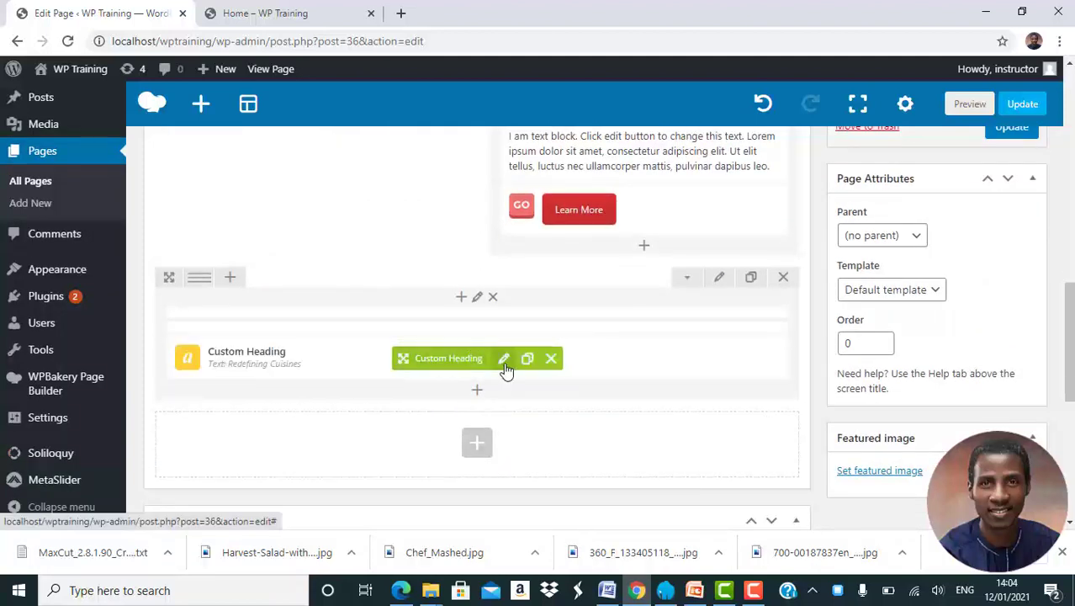
Change the copied heading's text to "Intercontinental Dishes", align it to center and save its settings.
click(504, 360)
click(662, 344)
key(ctrl+a)
key(BackSpace)
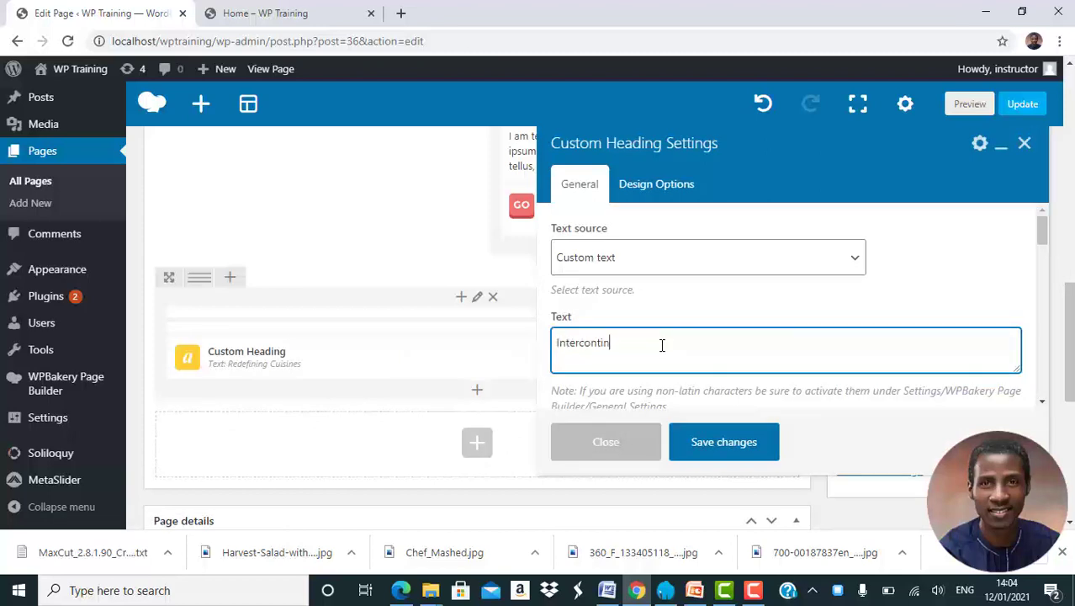
text(Intercontinen)
key(BackSpace)
scroll(723, 347, down, 5)
scroll(722, 347, down, 1)
click(653, 267)
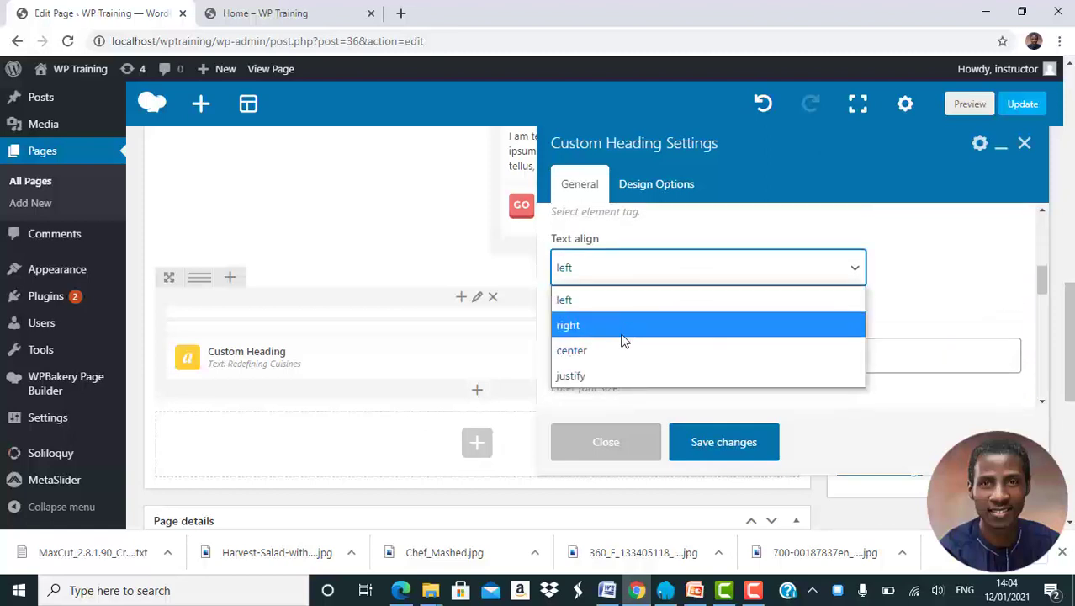
click(618, 349)
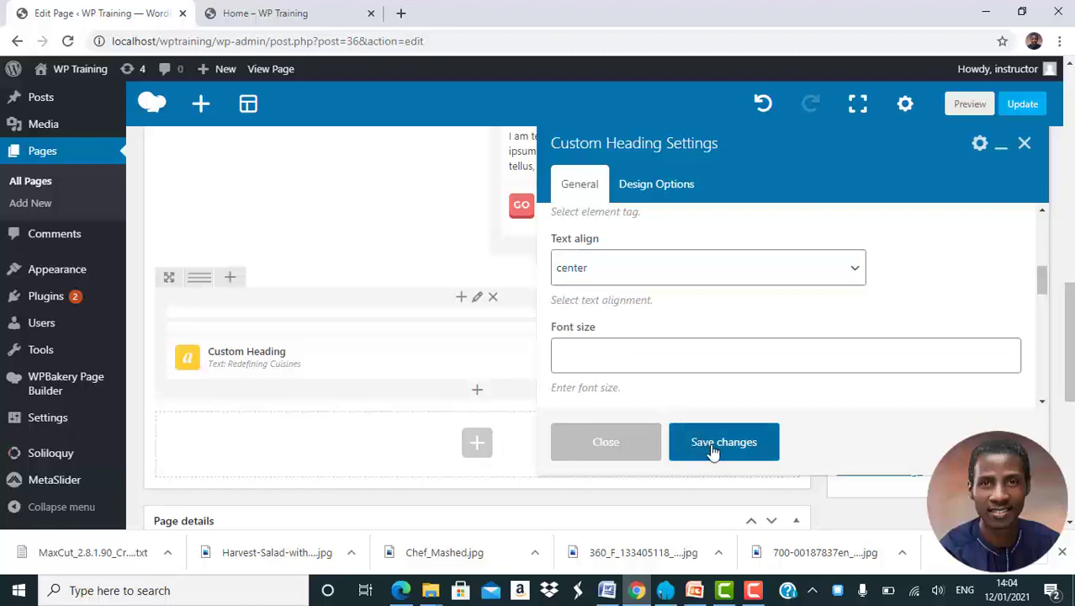
click(712, 446)
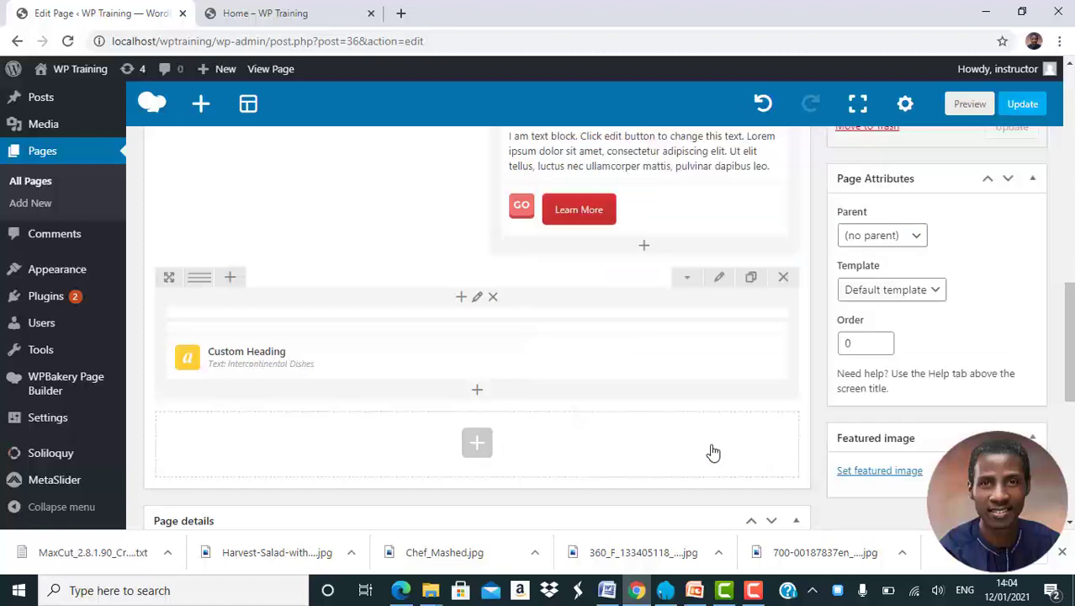
Add another row below the Intercontinental Dishes heading and split it into four equal columns (1/4 + 1/4 + 1/4 + 1/4).
click(488, 451)
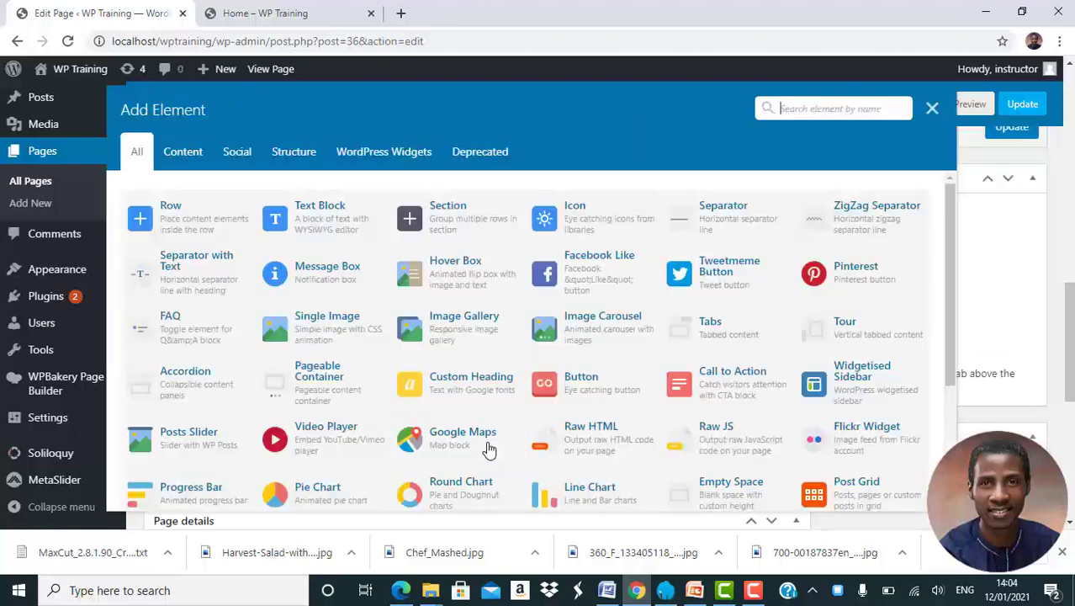
click(155, 217)
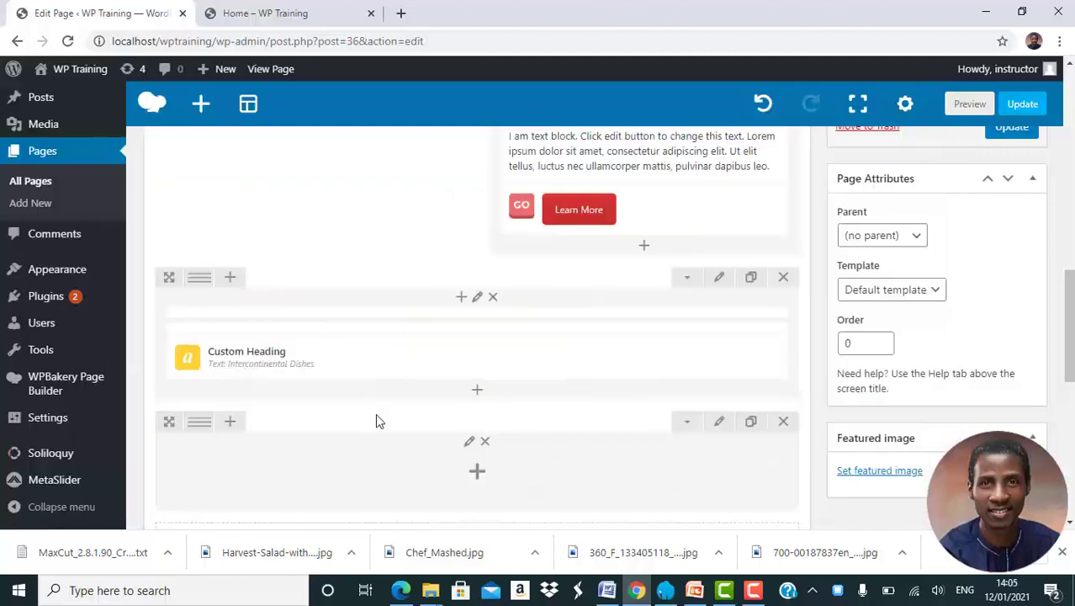
scroll(375, 413, down, 1)
mouse_move(206, 355)
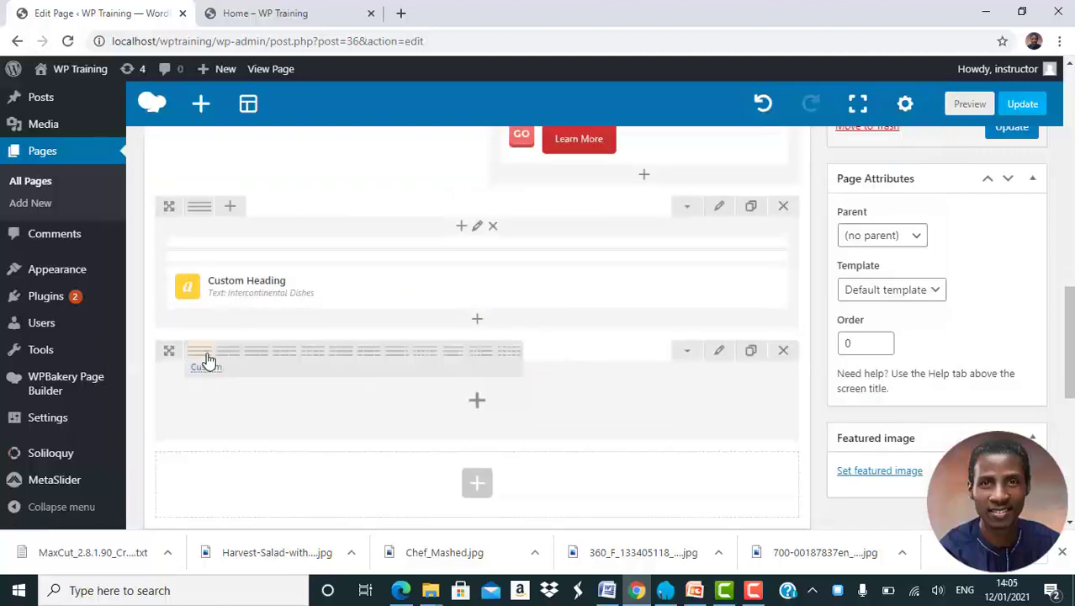
click(316, 362)
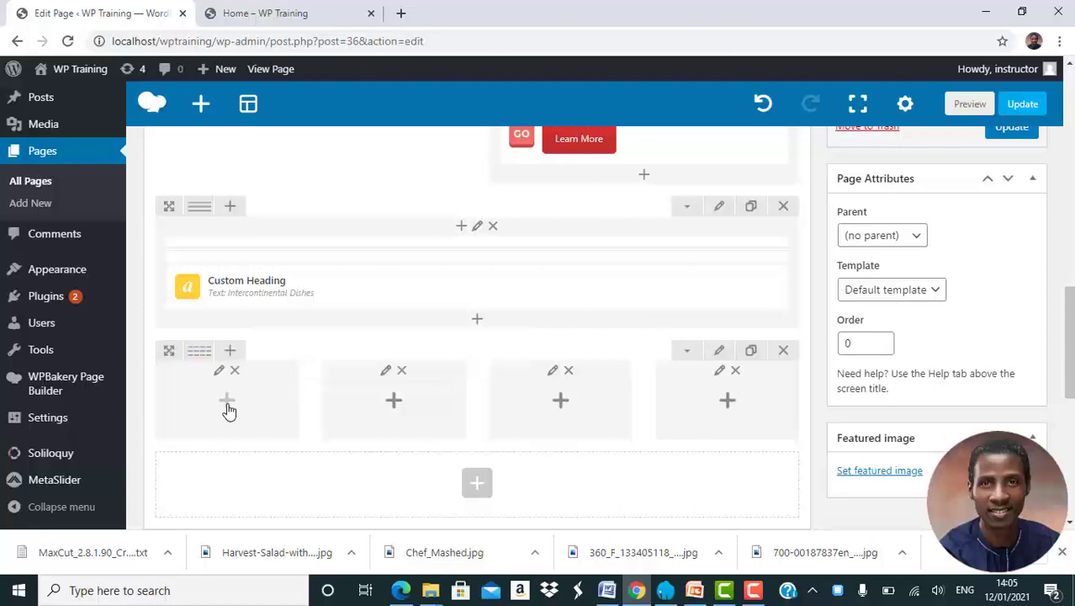
Duplicate the single image beside the Redefining Cuisines text and place copies in the first and second columns of the four-column row.
scroll(227, 410, up, 5)
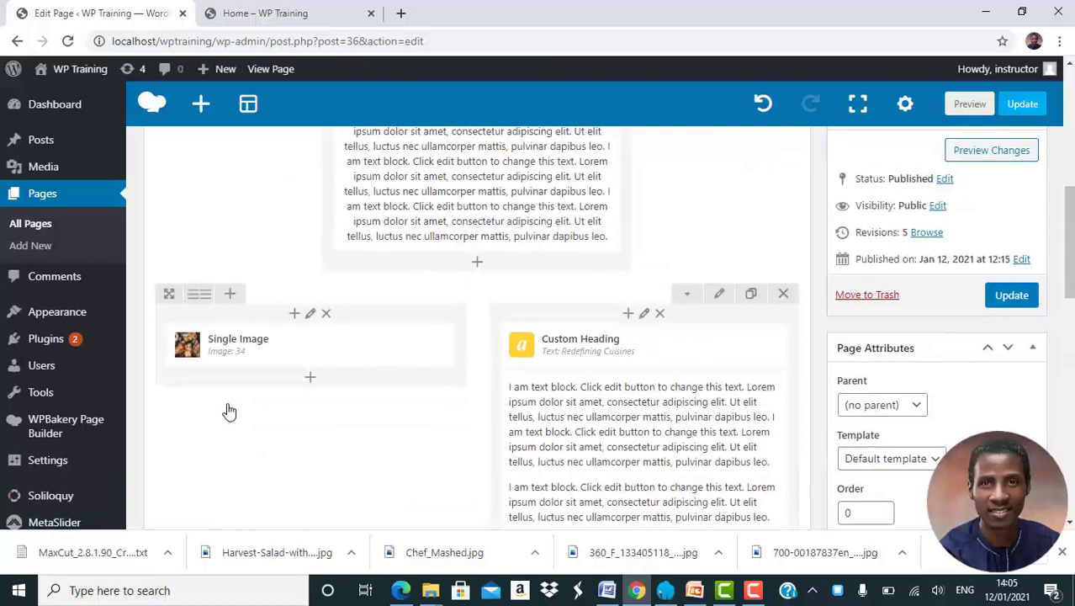
click(353, 346)
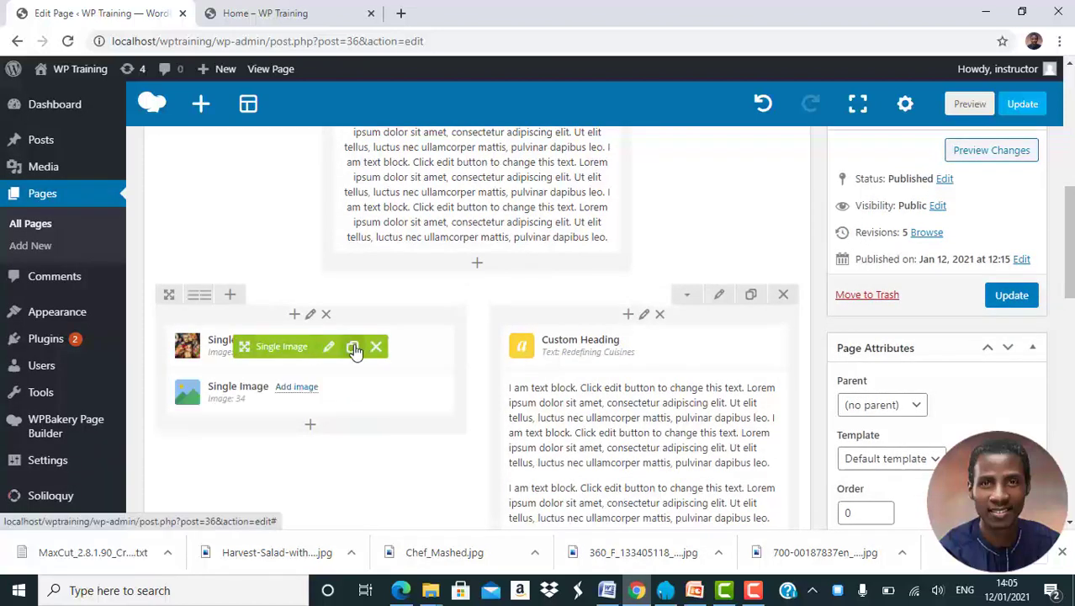
drag(290, 395, 223, 402)
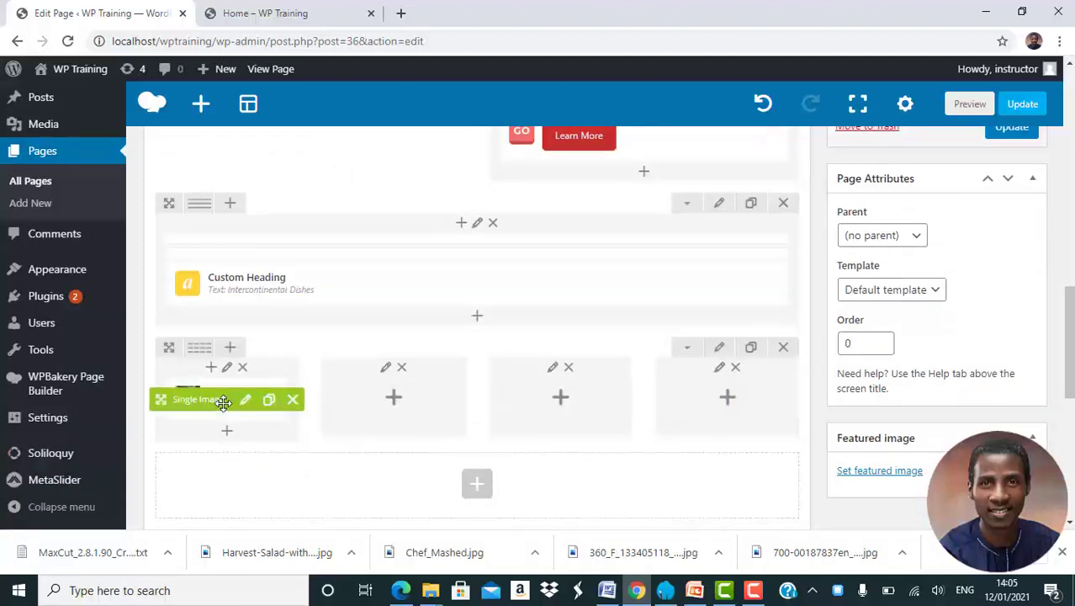
click(270, 402)
mouse_move(162, 446)
mouse_down()
mouse_move(382, 405)
mouse_move(362, 400)
mouse_up()
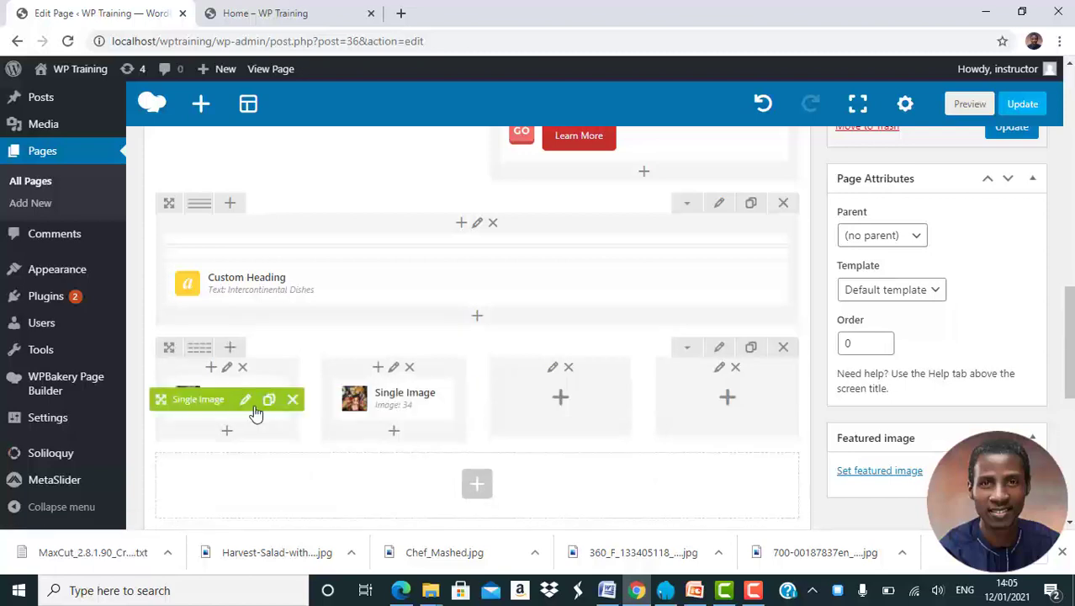
click(246, 403)
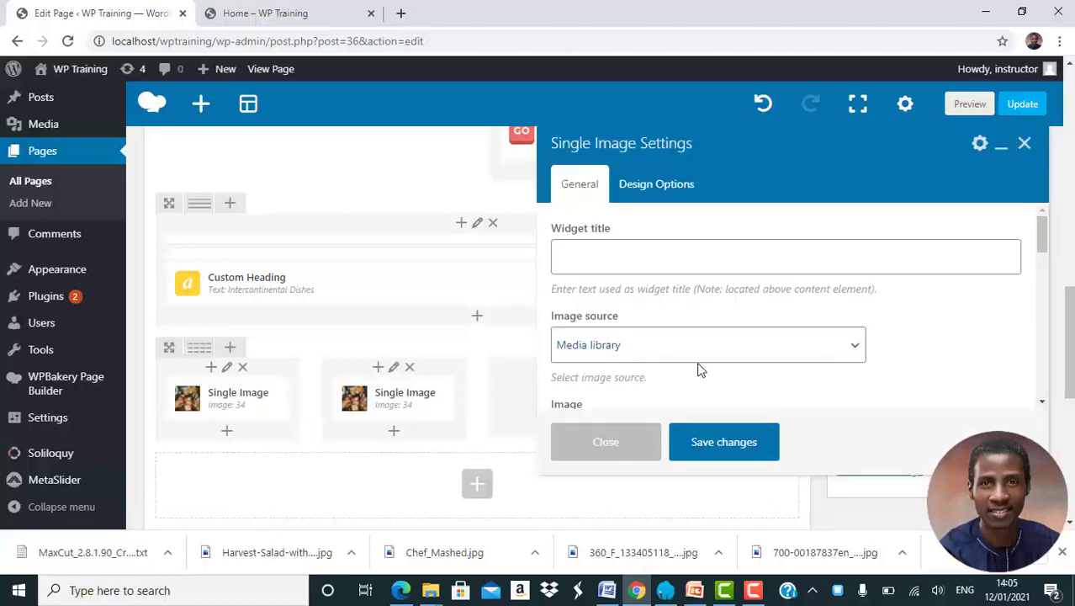
scroll(699, 370, down, 2)
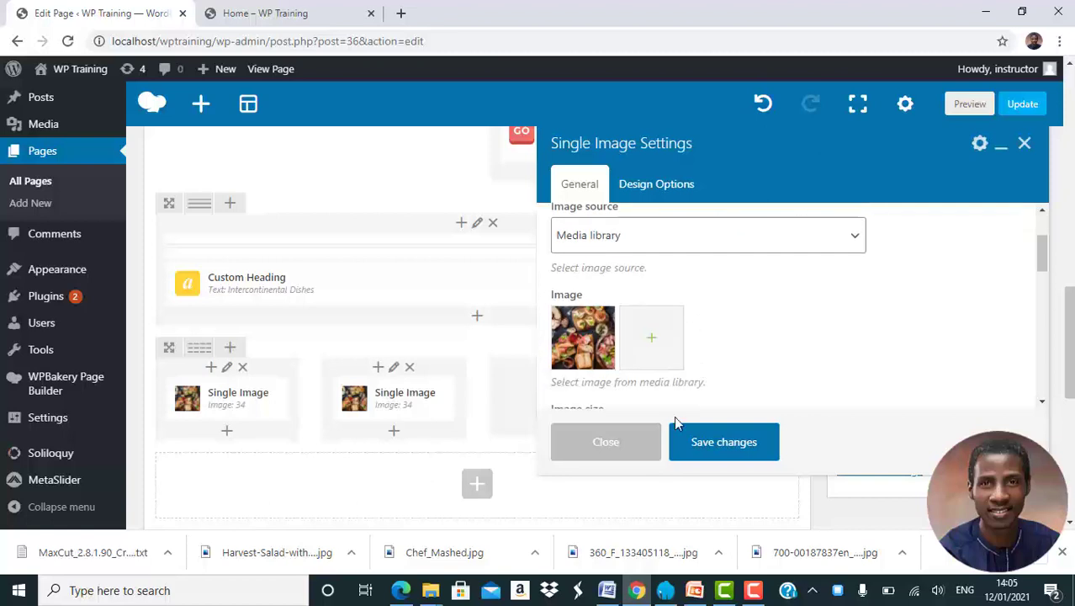
click(606, 441)
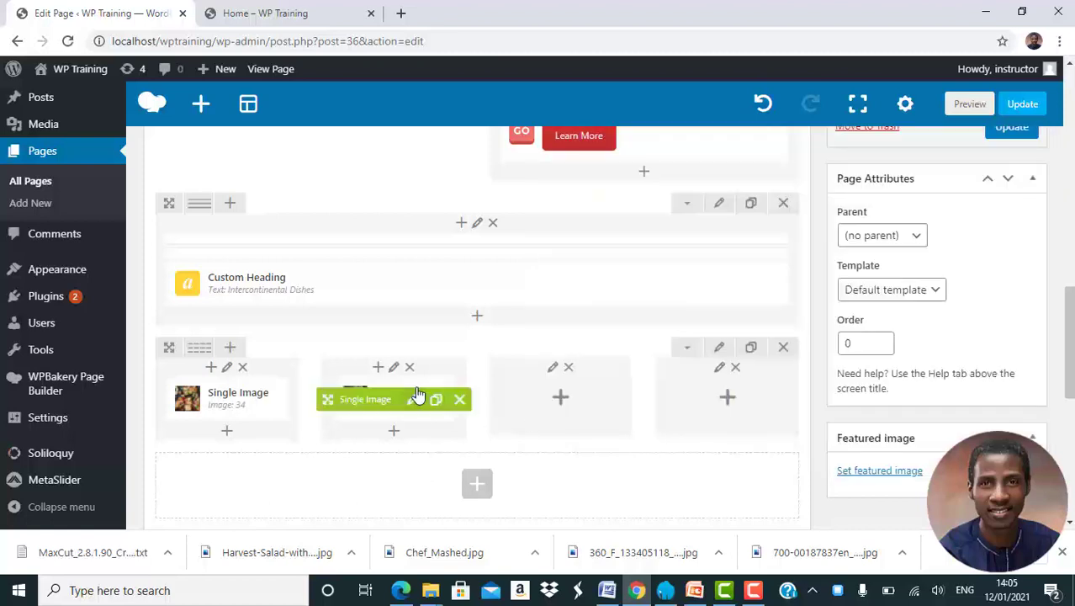
Replace the image in the four-column row's second column with Slide-1.jpg from the media library and save the changes.
click(418, 397)
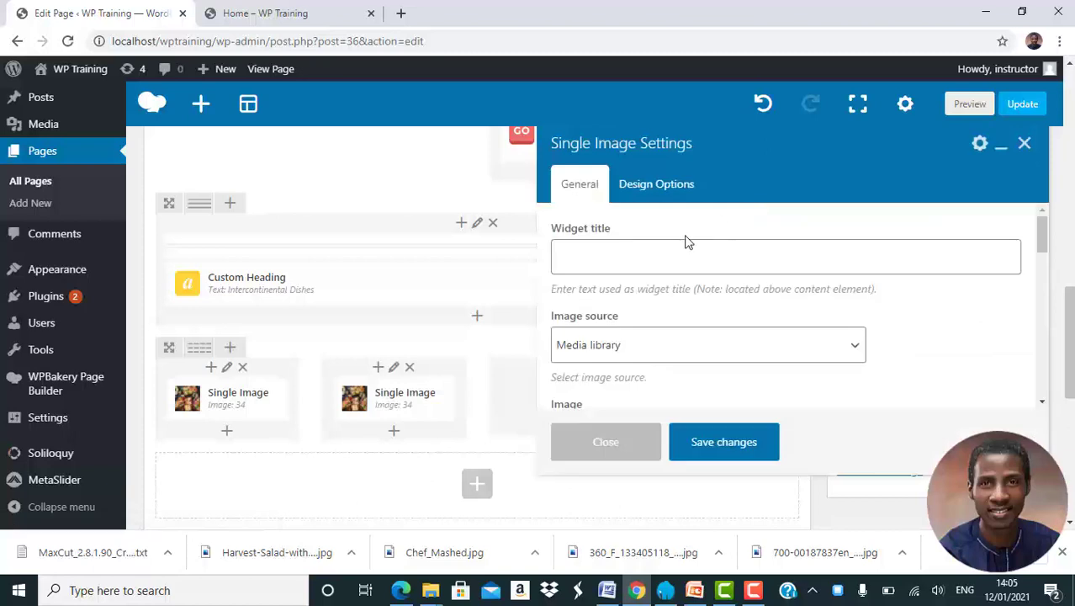
scroll(661, 370, down, 2)
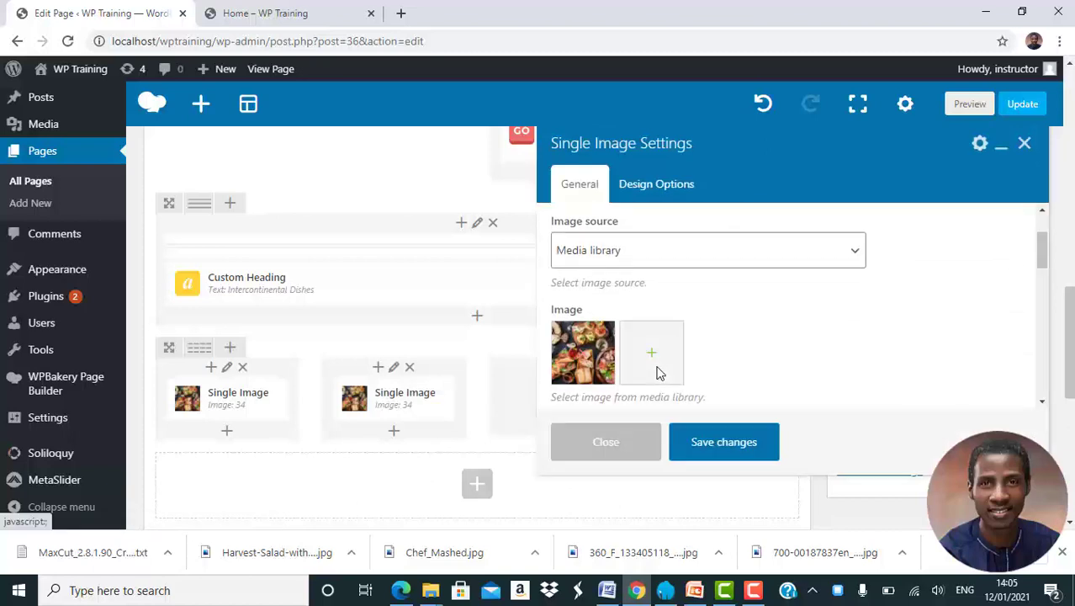
click(586, 361)
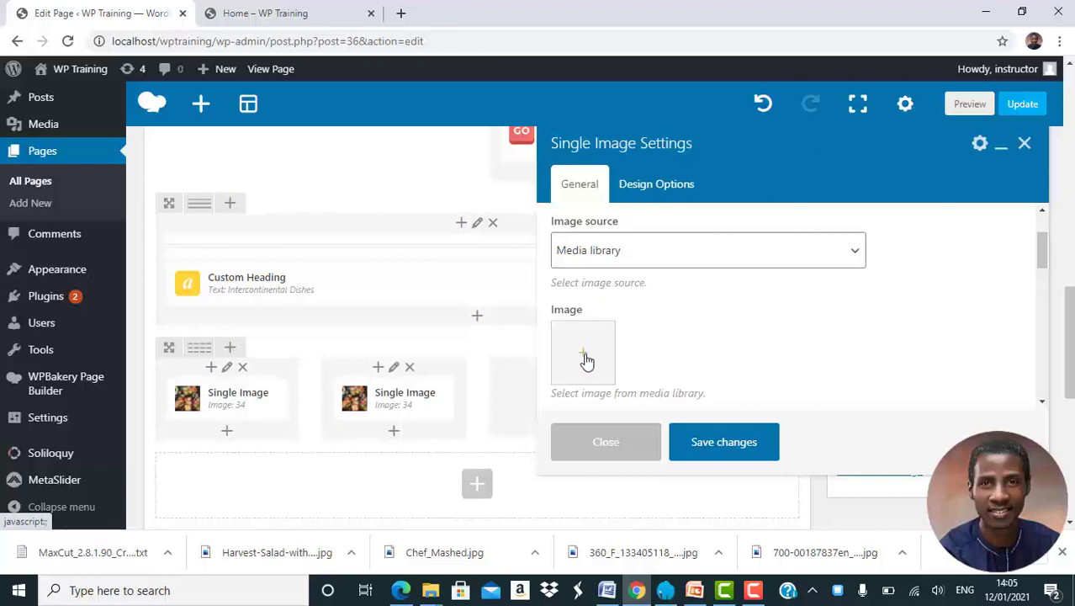
click(585, 354)
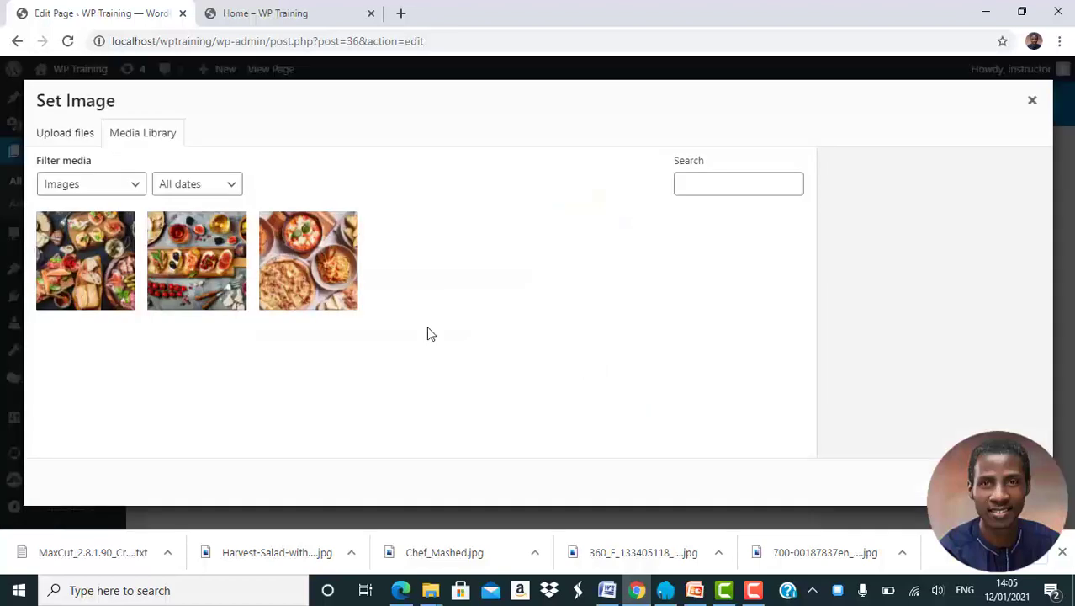
click(314, 254)
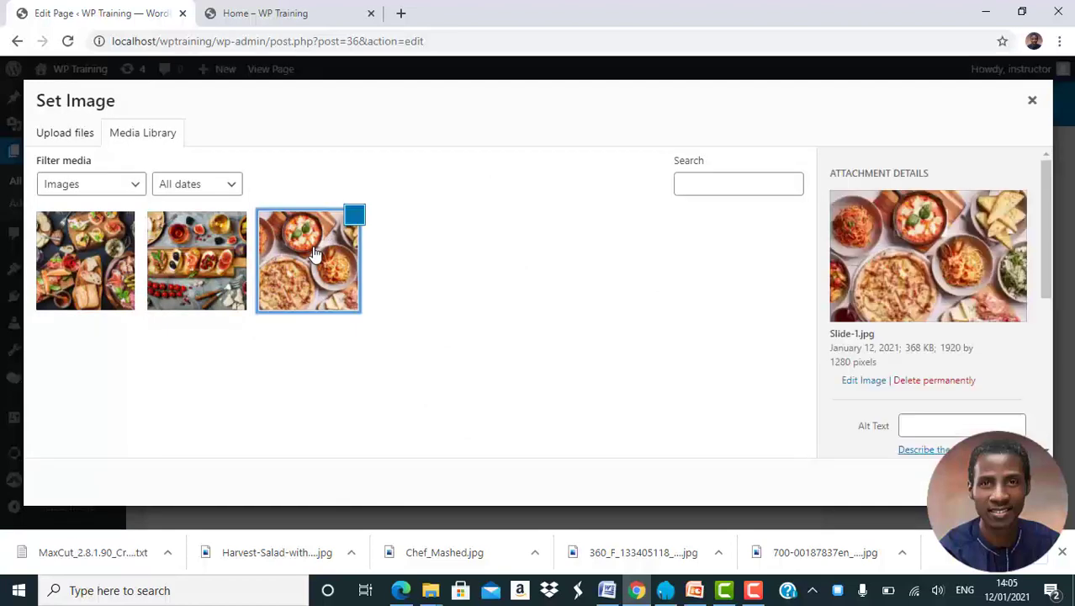
click(1004, 482)
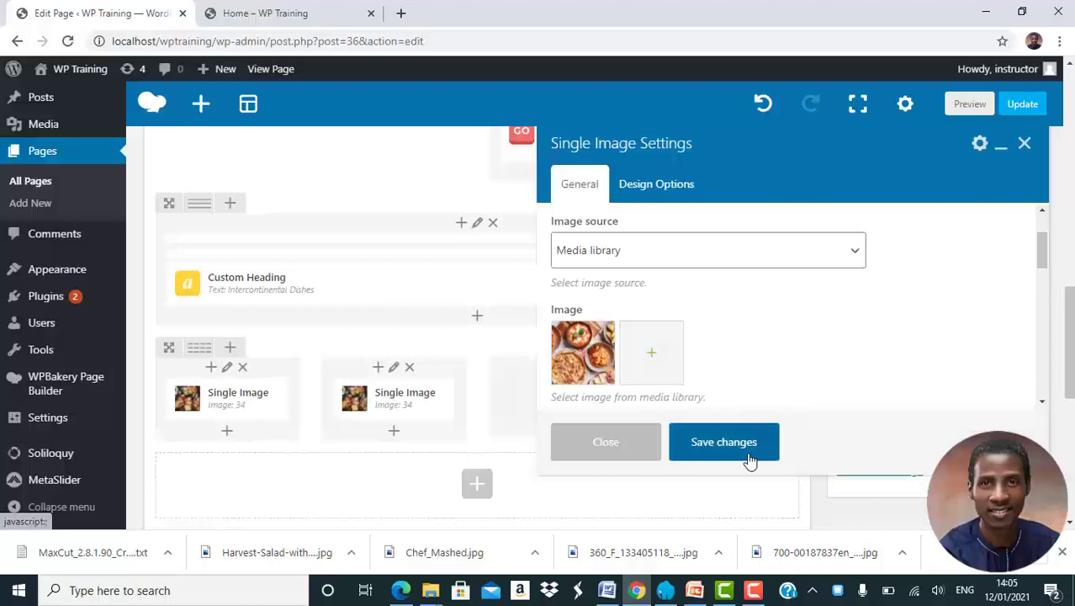
click(722, 444)
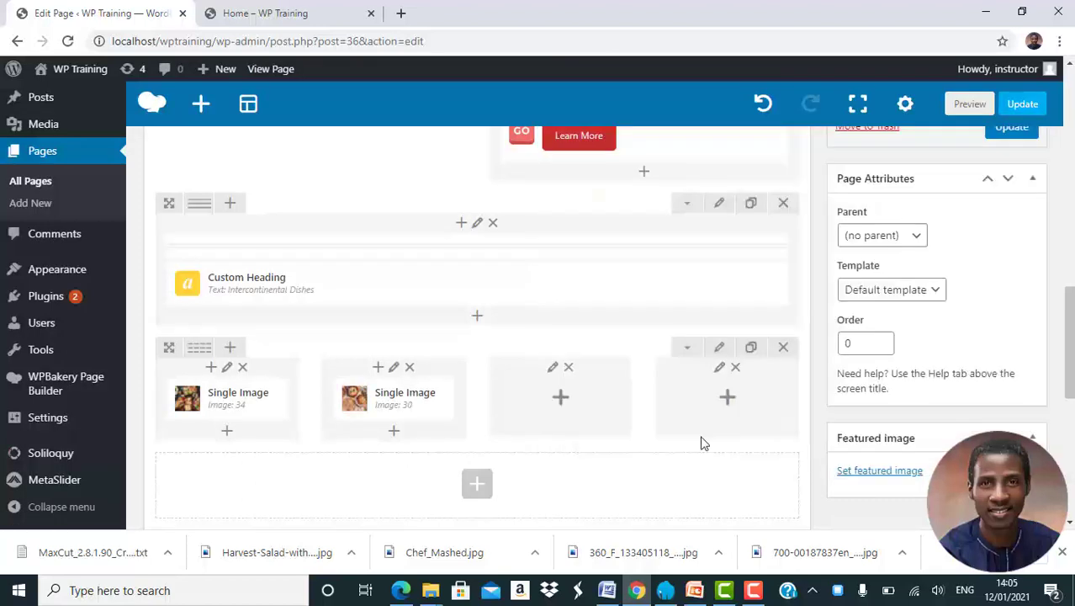
Duplicate the first and second columns' images, move the copies into the third and fourth columns respectively, and update the page.
click(269, 404)
mouse_move(187, 427)
mouse_down()
mouse_move(210, 446)
mouse_move(588, 401)
mouse_move(560, 409)
mouse_up()
click(436, 404)
mouse_move(354, 444)
mouse_down()
mouse_move(387, 450)
mouse_move(713, 401)
mouse_up()
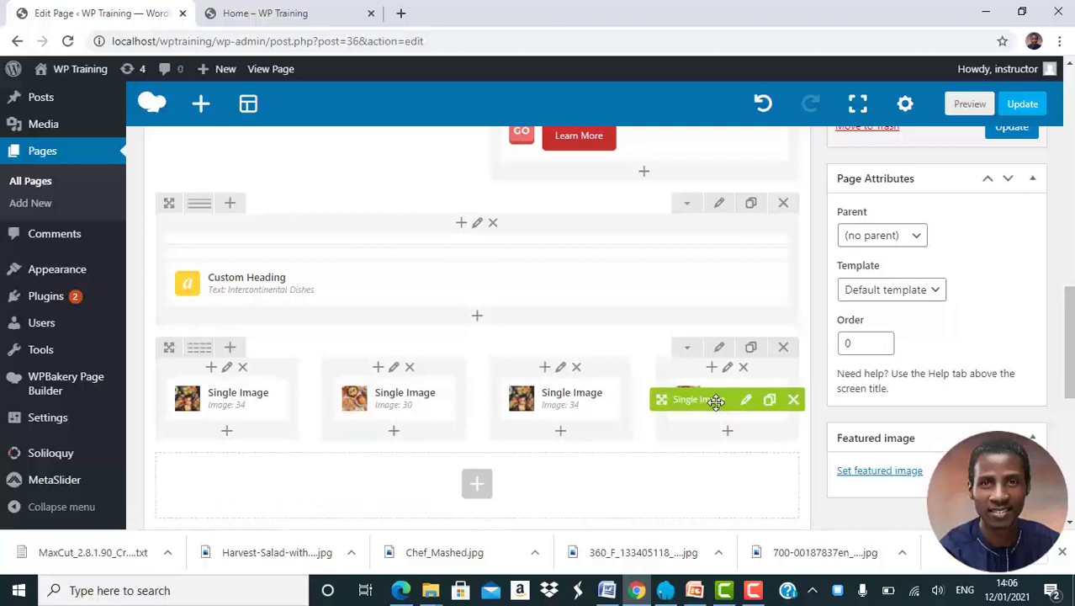
click(1013, 131)
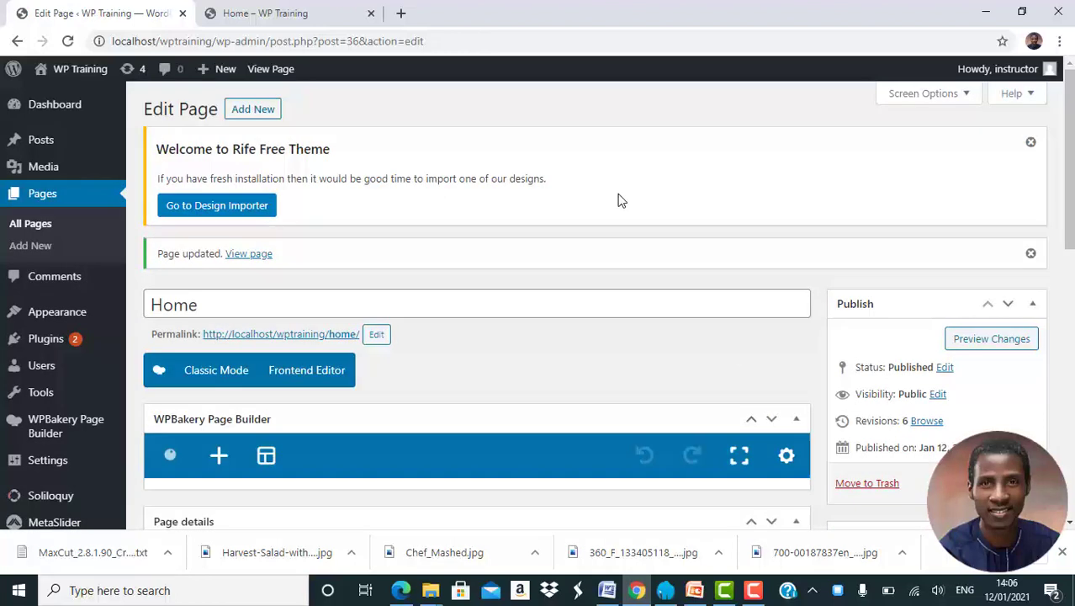
Check the Intercontinental Dishes heading and its four-image row on the live Home page.
click(277, 14)
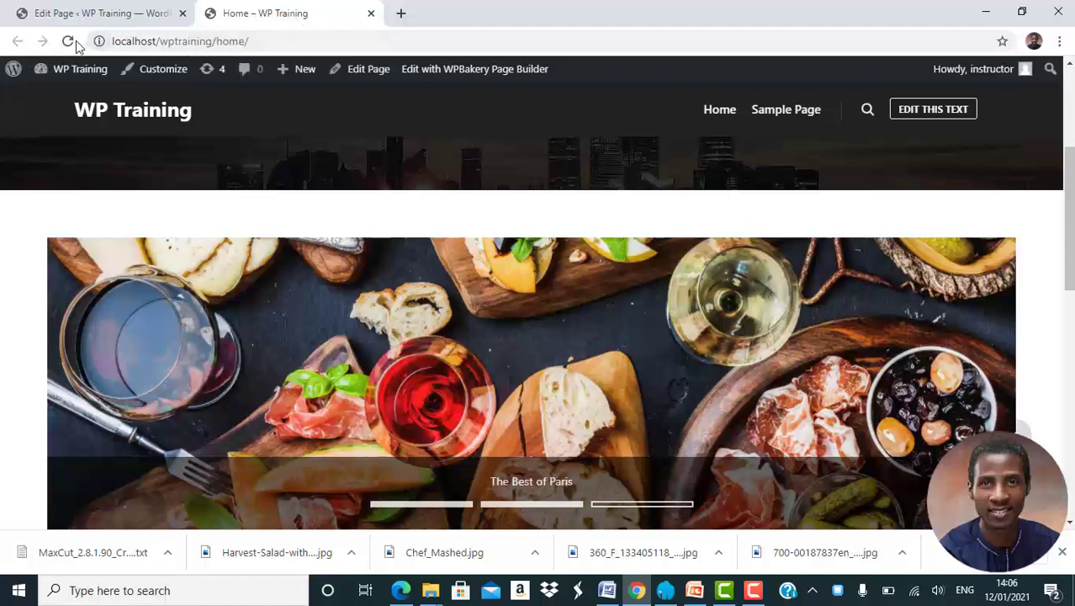
click(99, 15)
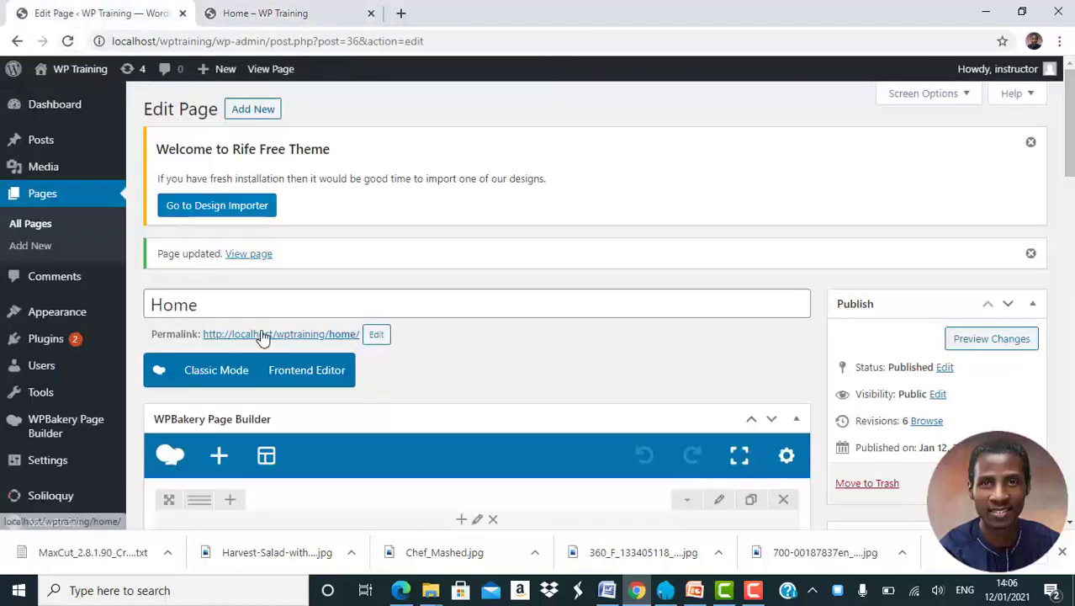
click(290, 10)
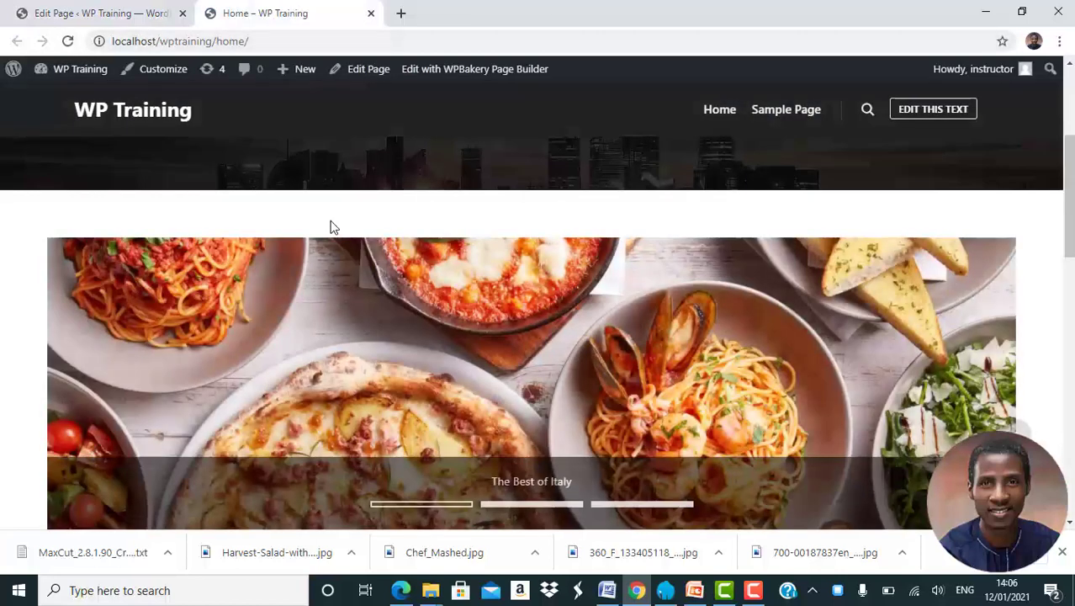
scroll(330, 227, down, 6)
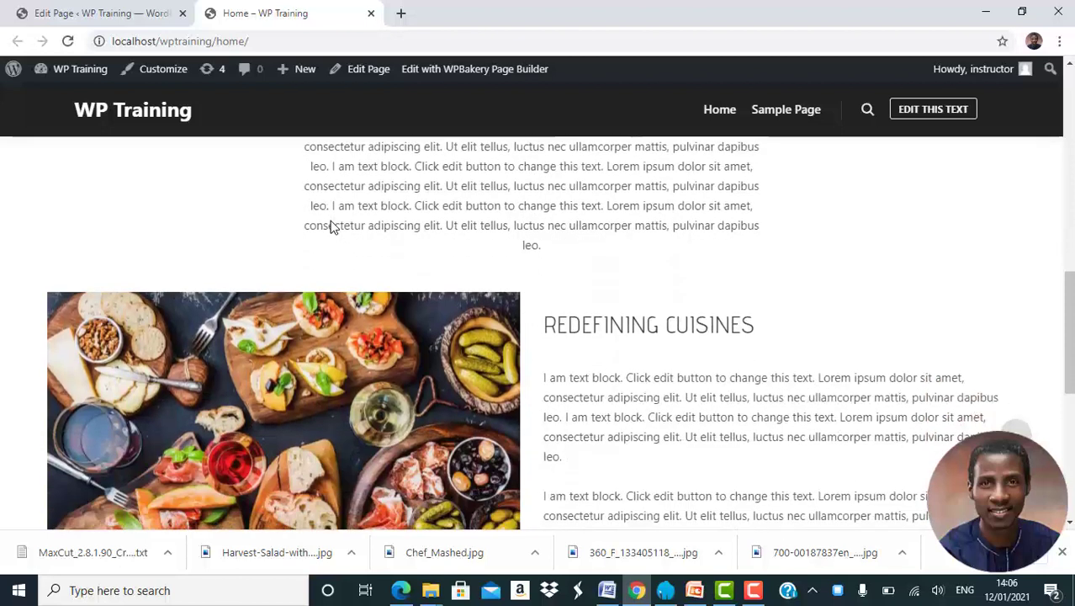
scroll(330, 226, down, 4)
scroll(331, 227, down, 1)
scroll(331, 225, down, 3)
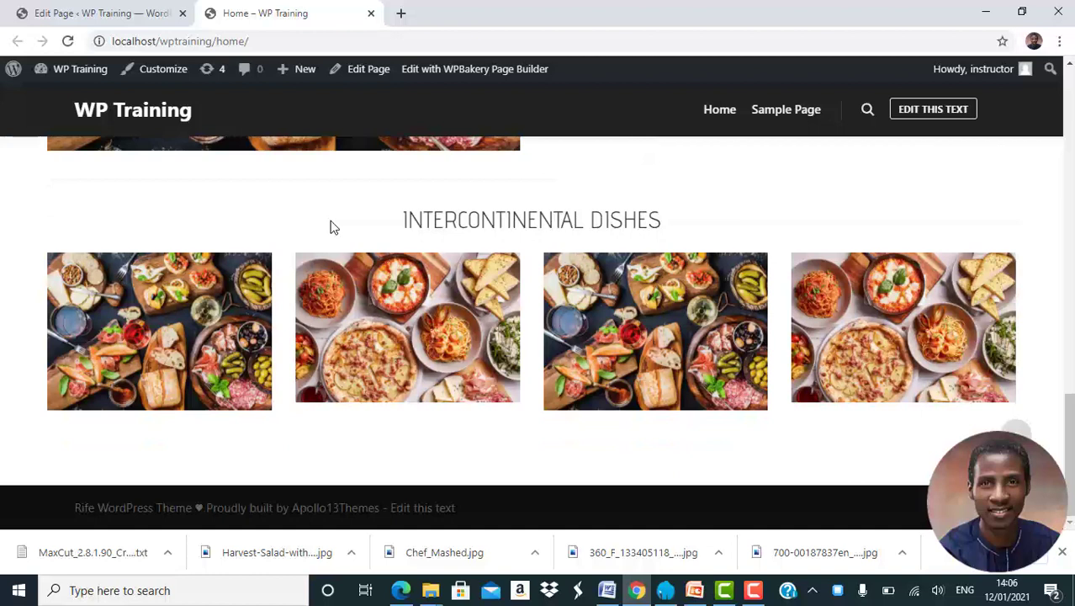
Return to the page editor and add a new row below the four-image row.
click(89, 11)
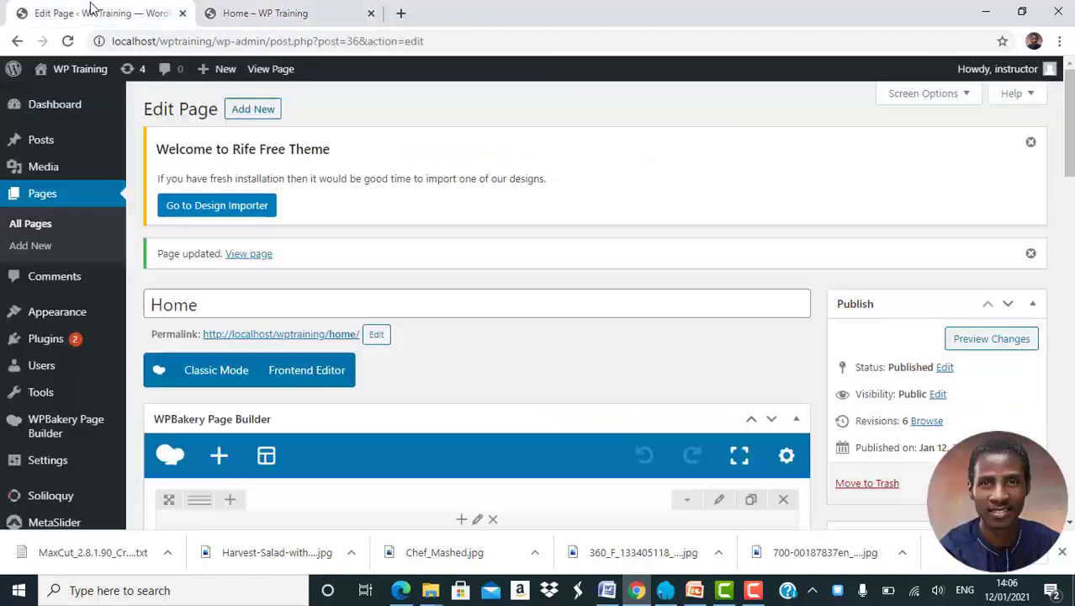
scroll(479, 394, down, 4)
scroll(480, 393, down, 8)
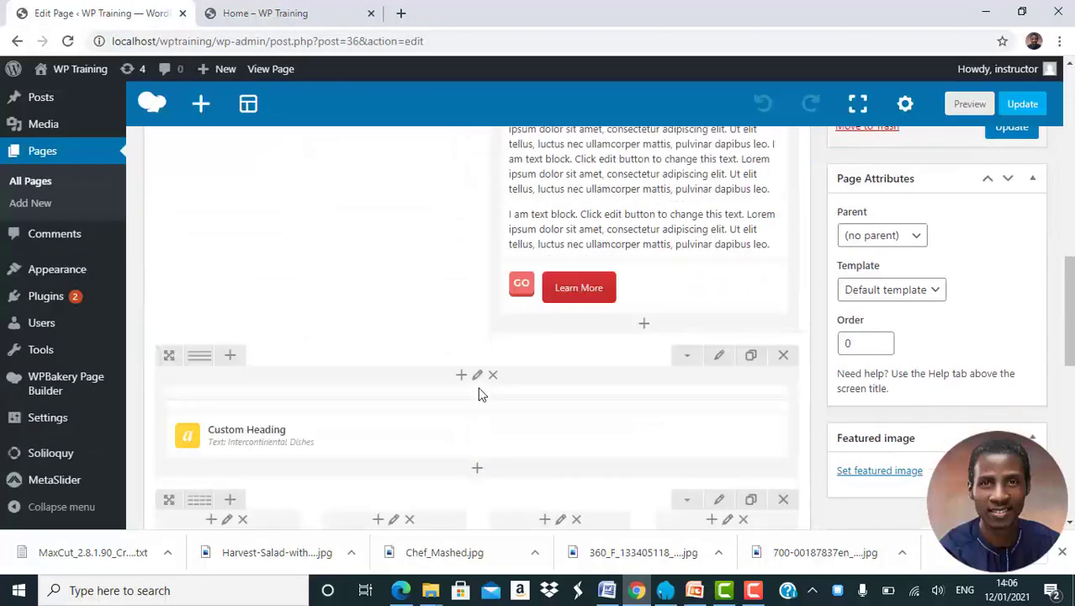
scroll(479, 394, down, 1)
scroll(480, 394, up, 3)
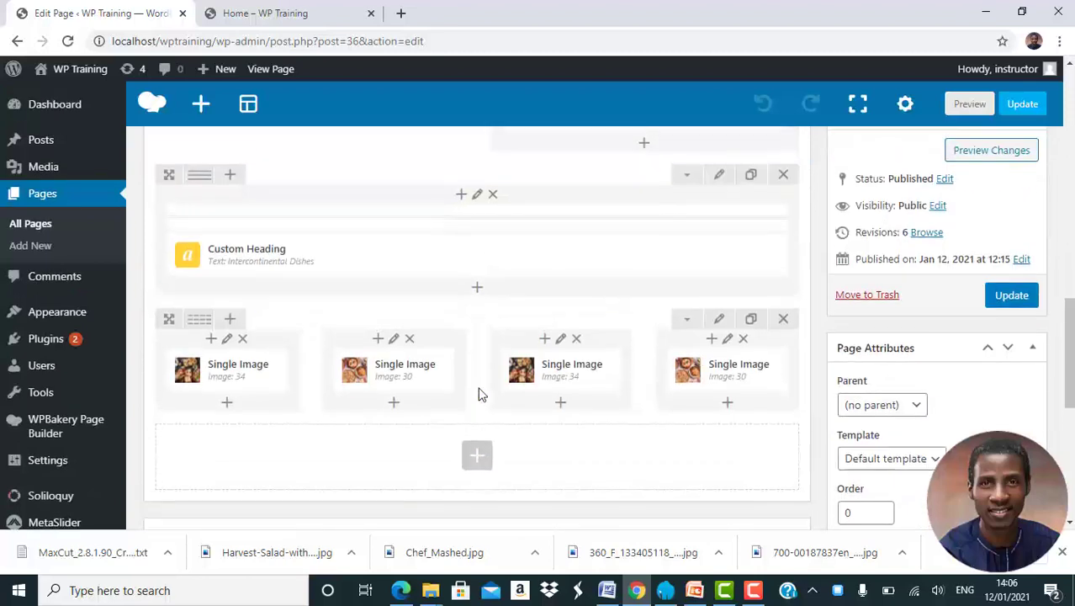
scroll(478, 395, down, 1)
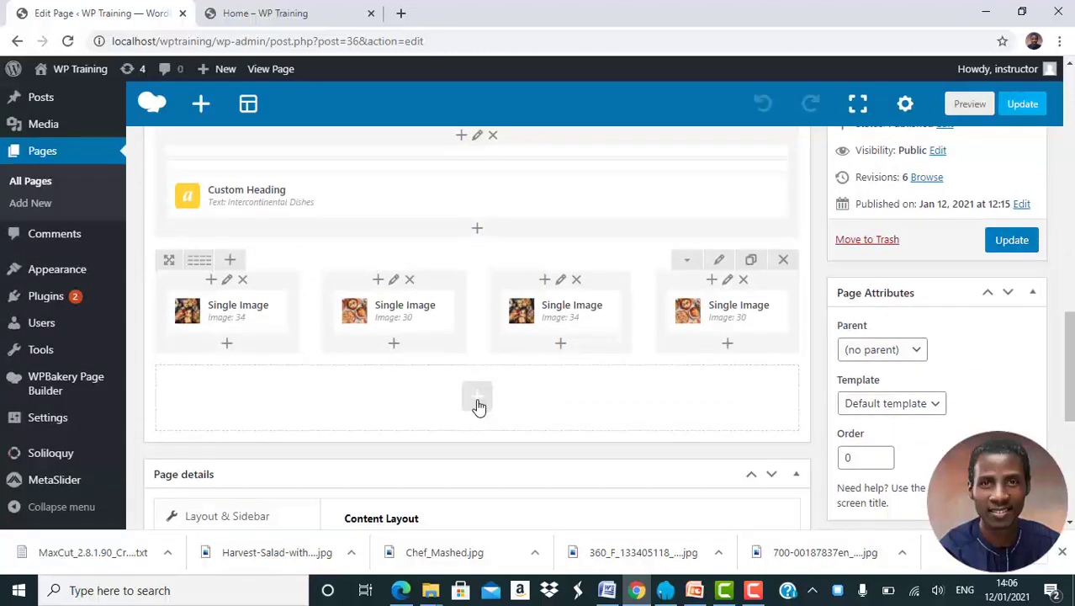
click(477, 398)
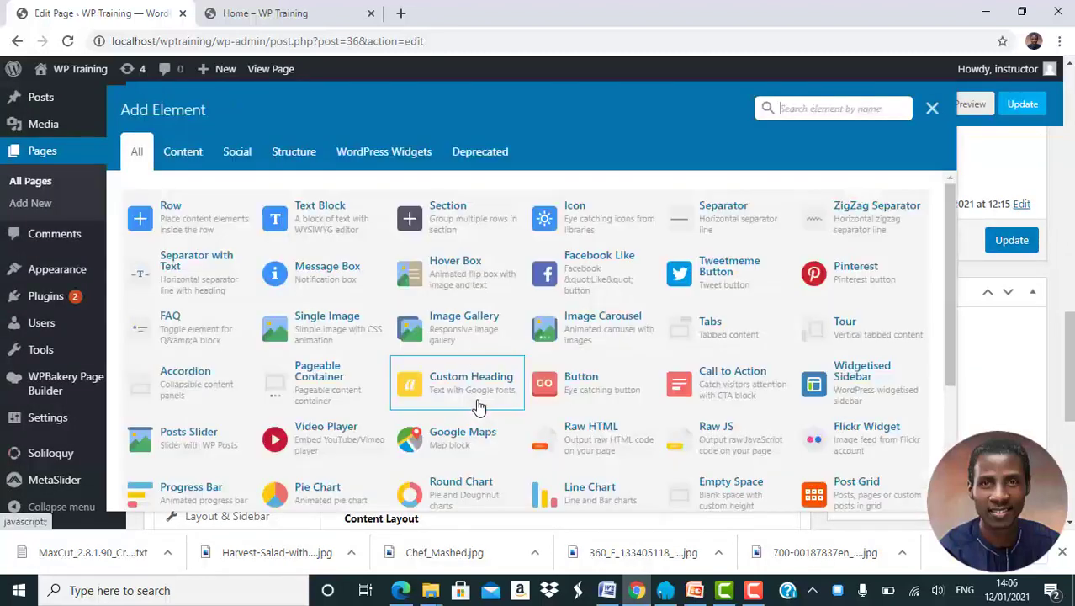
click(196, 238)
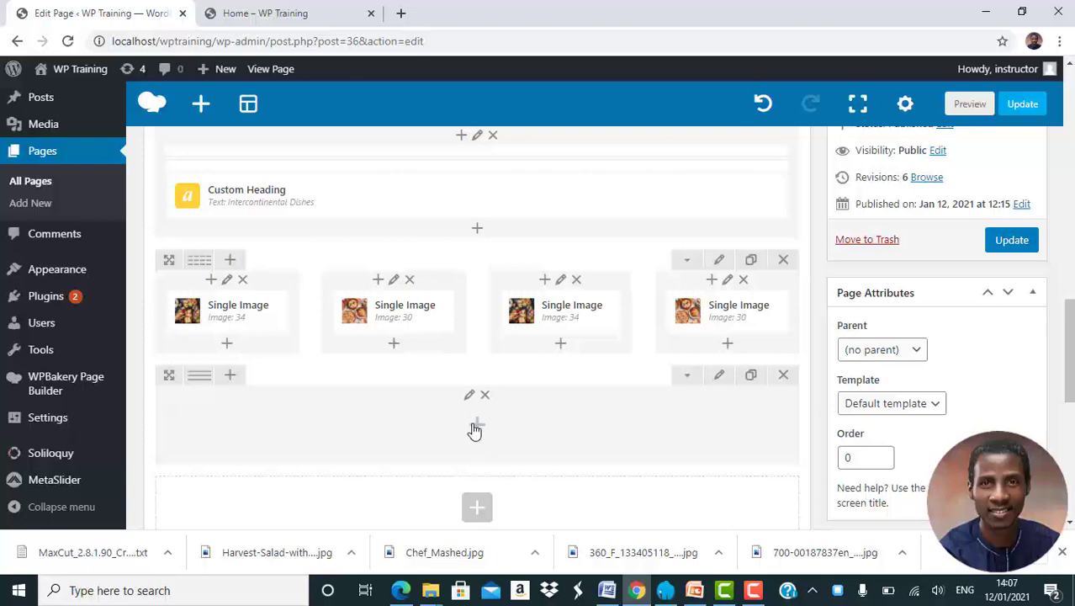
Add a grey, center-aligned separator to the new empty row and save its settings.
click(475, 430)
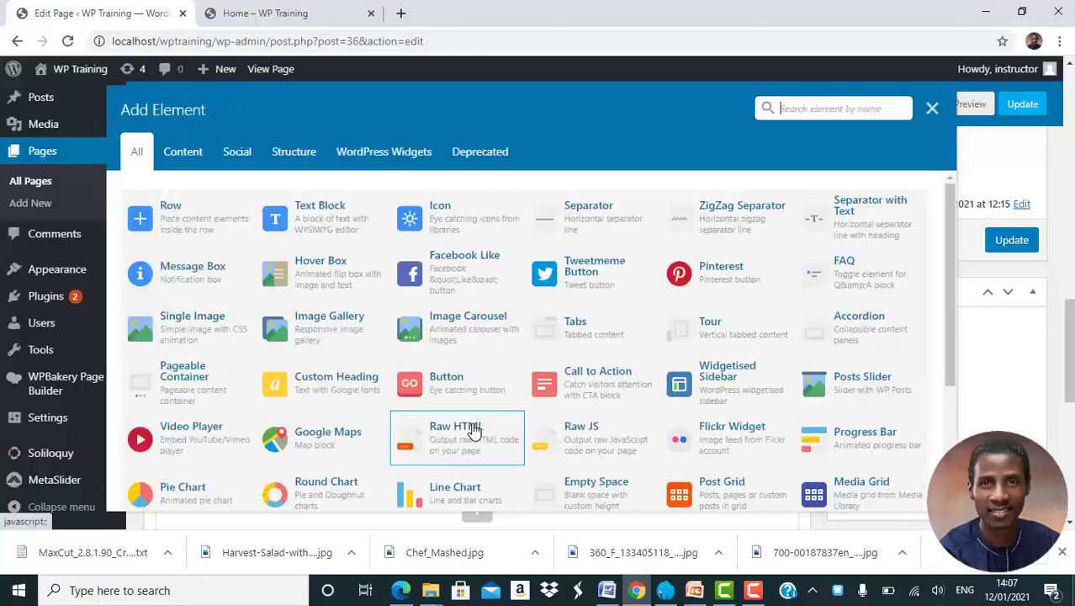
click(589, 222)
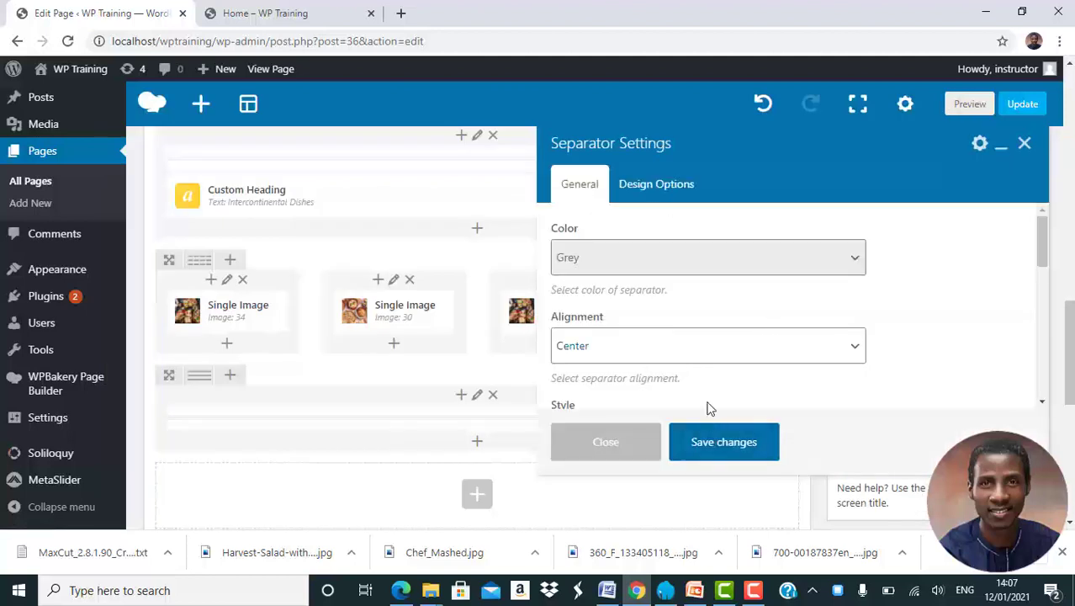
click(725, 442)
Add another row below the separator row and insert a Call to Action element in it.
scroll(535, 426, down, 1)
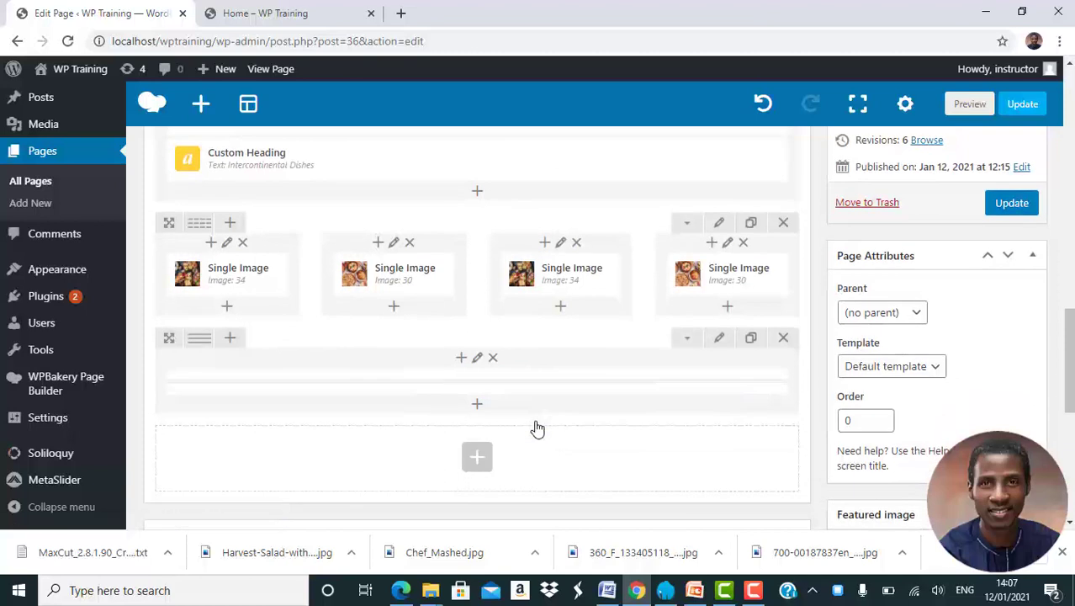
click(477, 458)
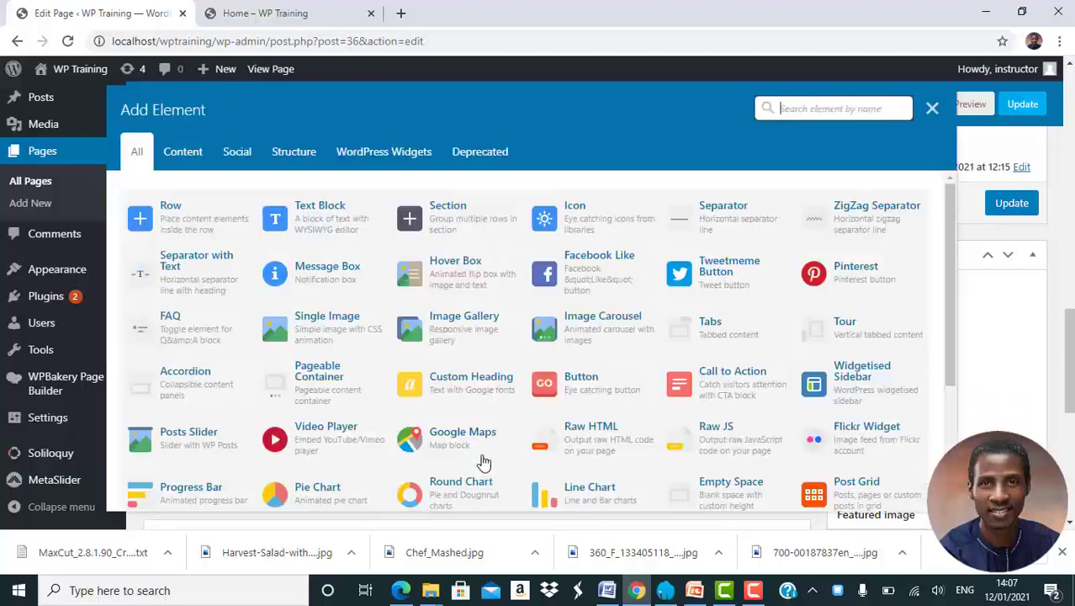
click(145, 226)
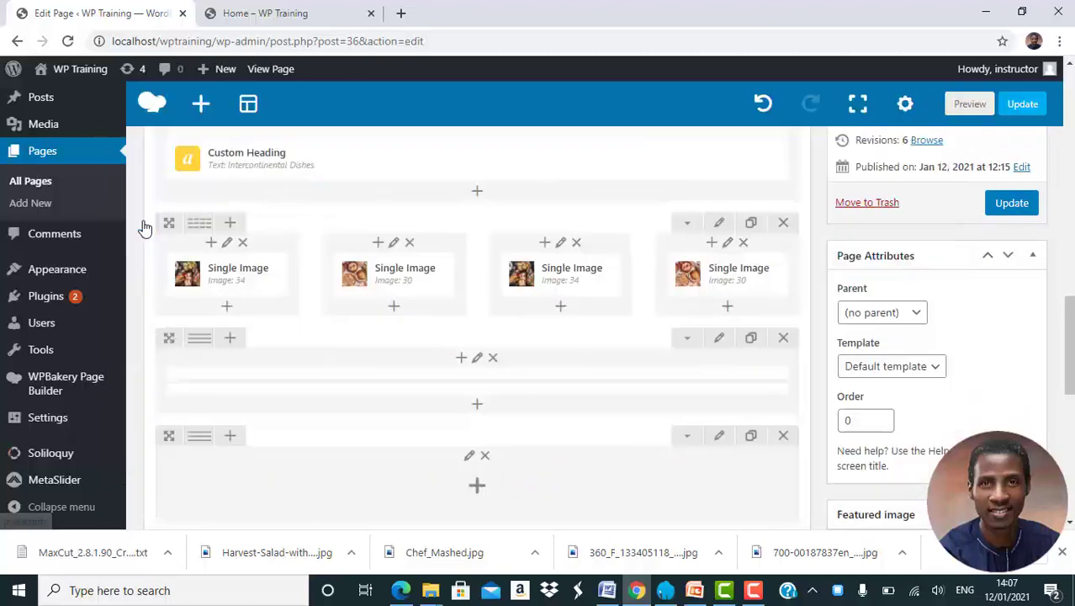
scroll(477, 456, down, 3)
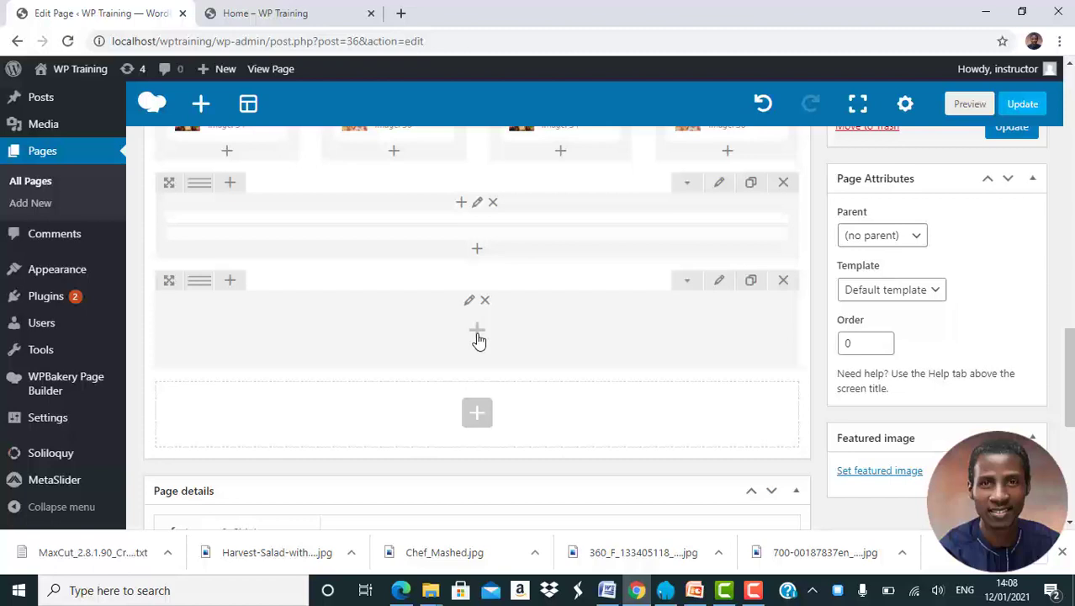
click(476, 333)
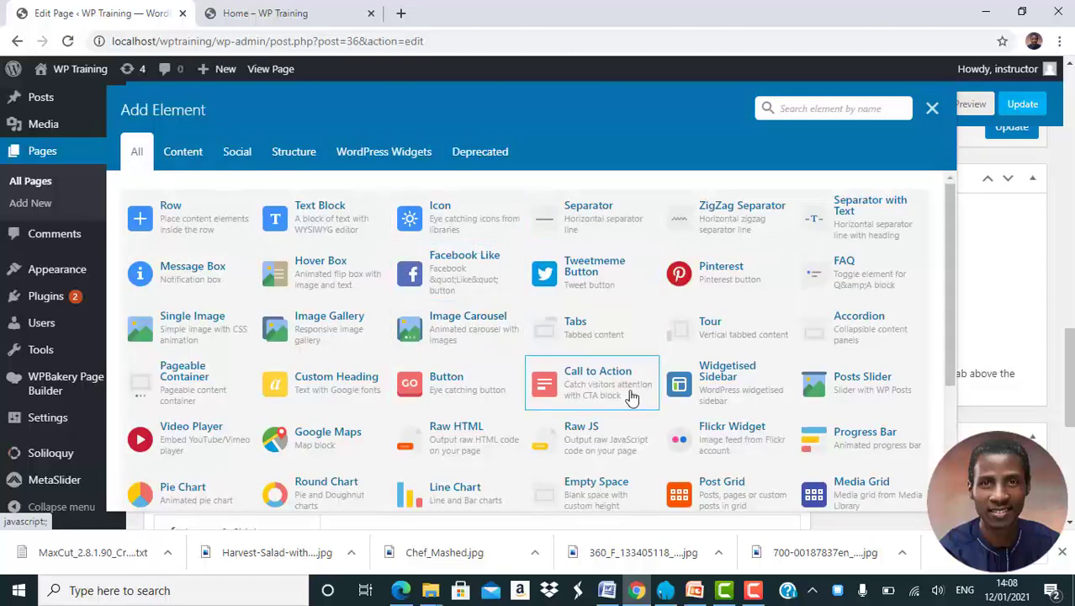
click(577, 380)
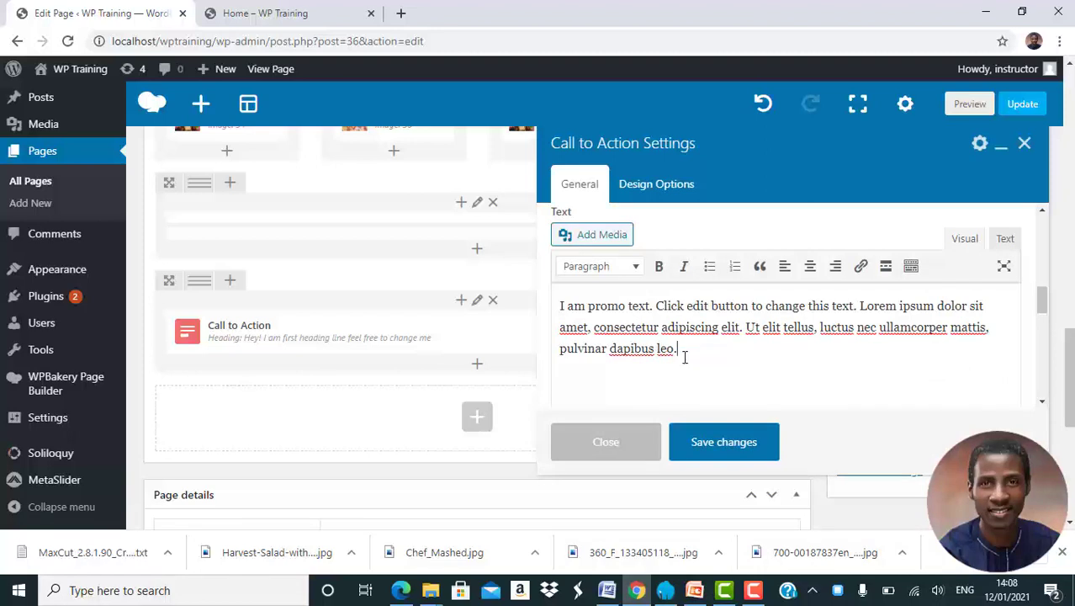
Lengthen the Call to Action's promo text by pasting two more copies of it, joined into a single paragraph.
key(ctrl+a)
key(ctrl+c)
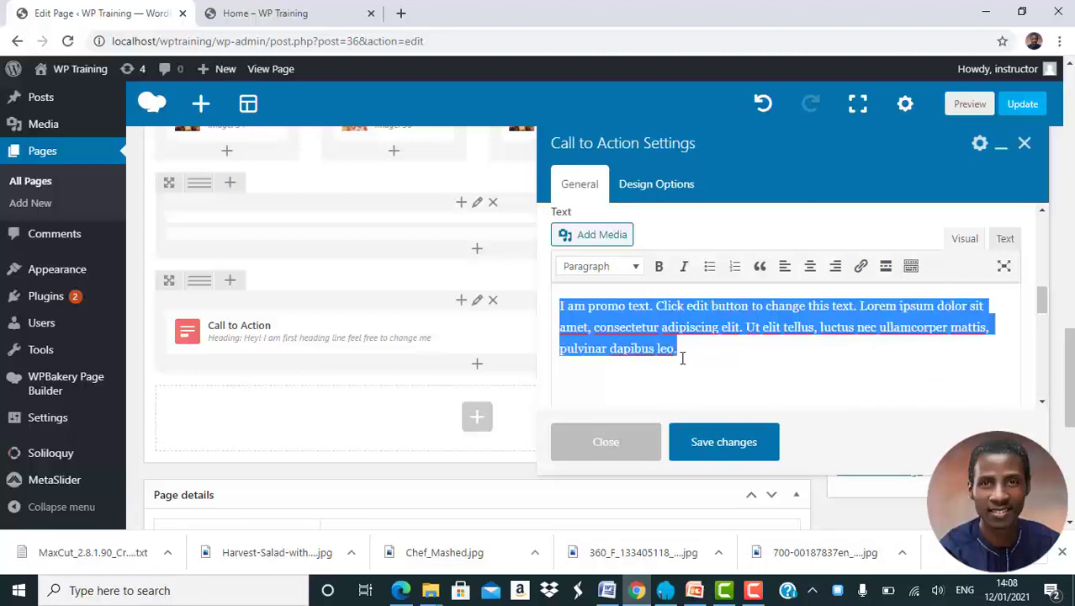
click(683, 358)
key(ctrl+v)
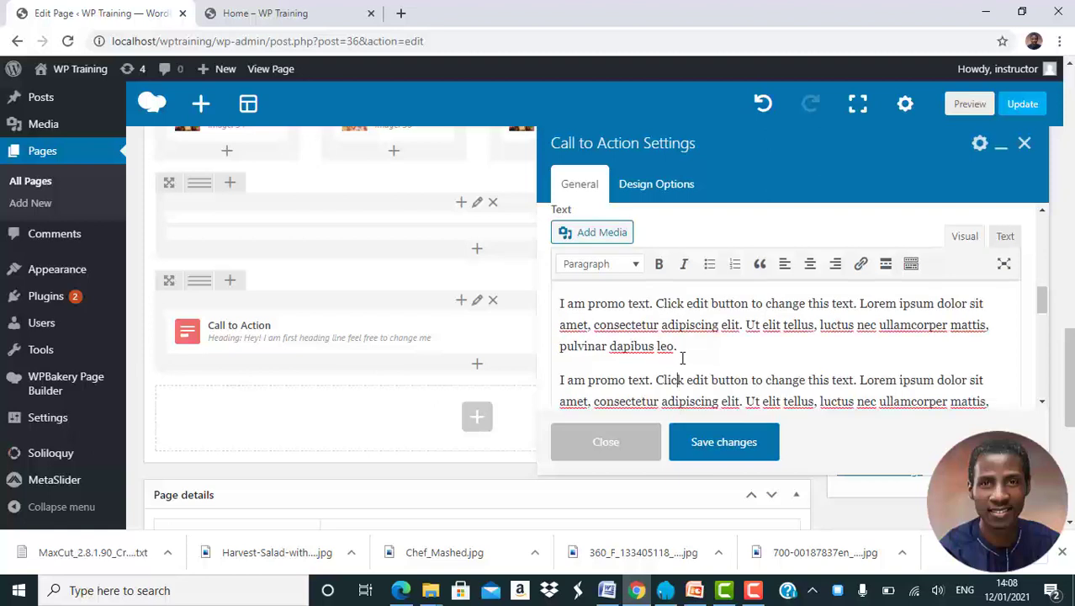
key(Delete)
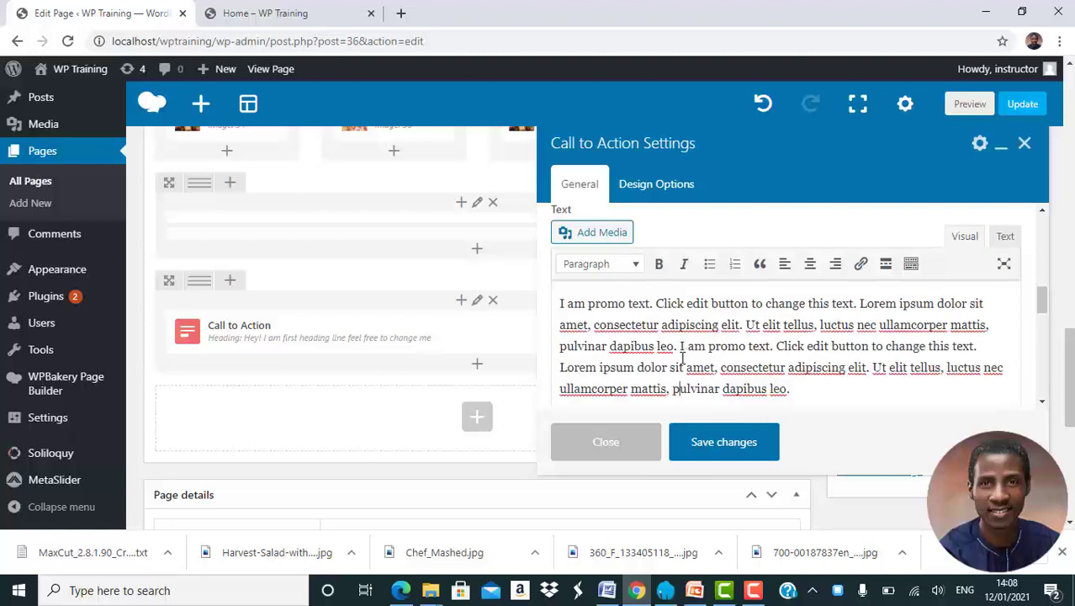
key(ctrl+v)
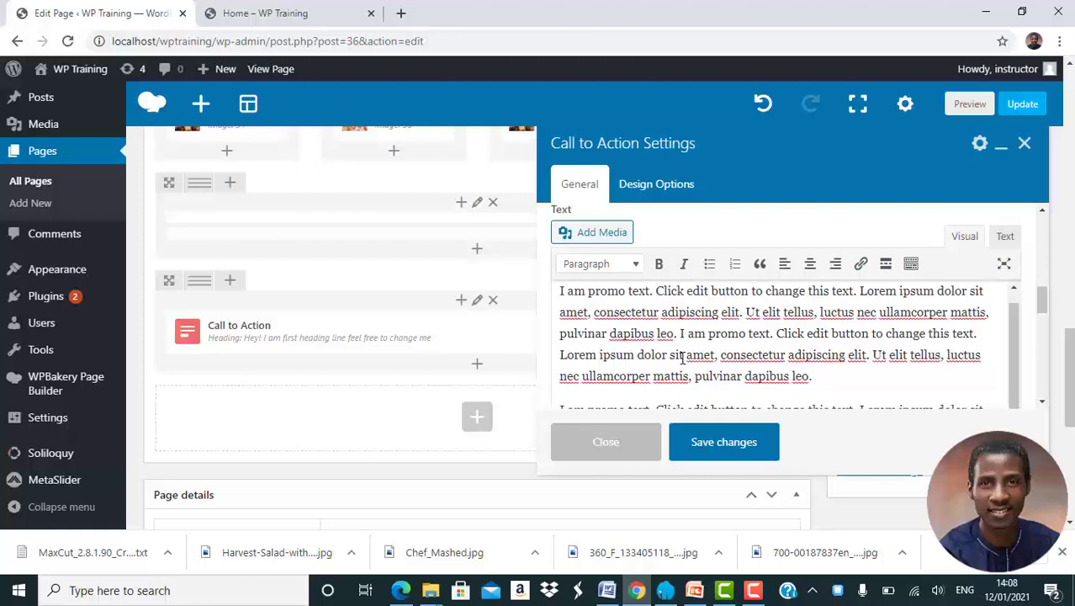
scroll(683, 356, down, 1)
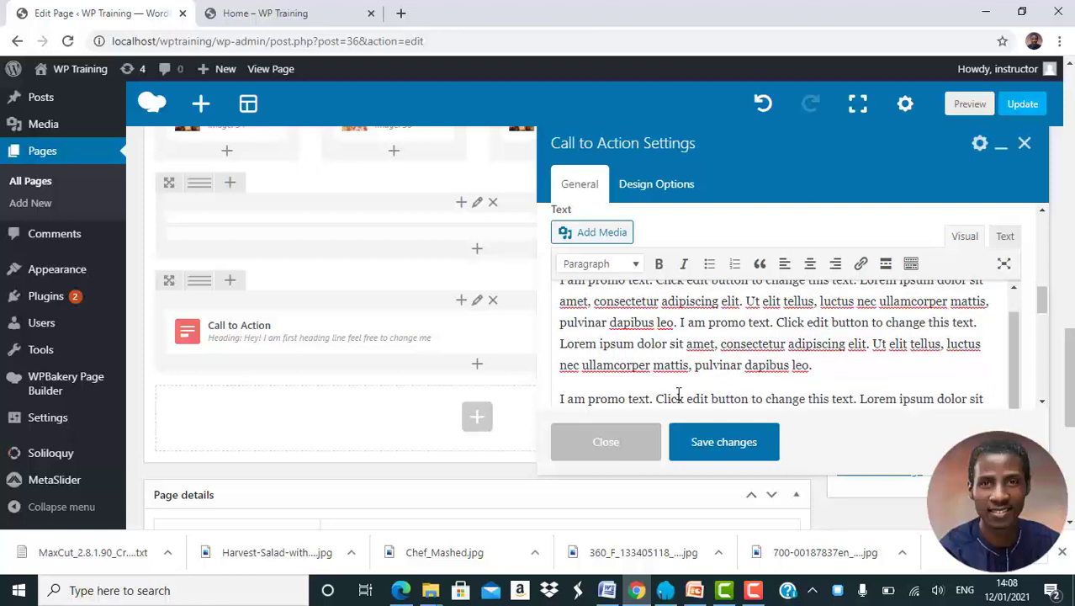
key(BackSpace)
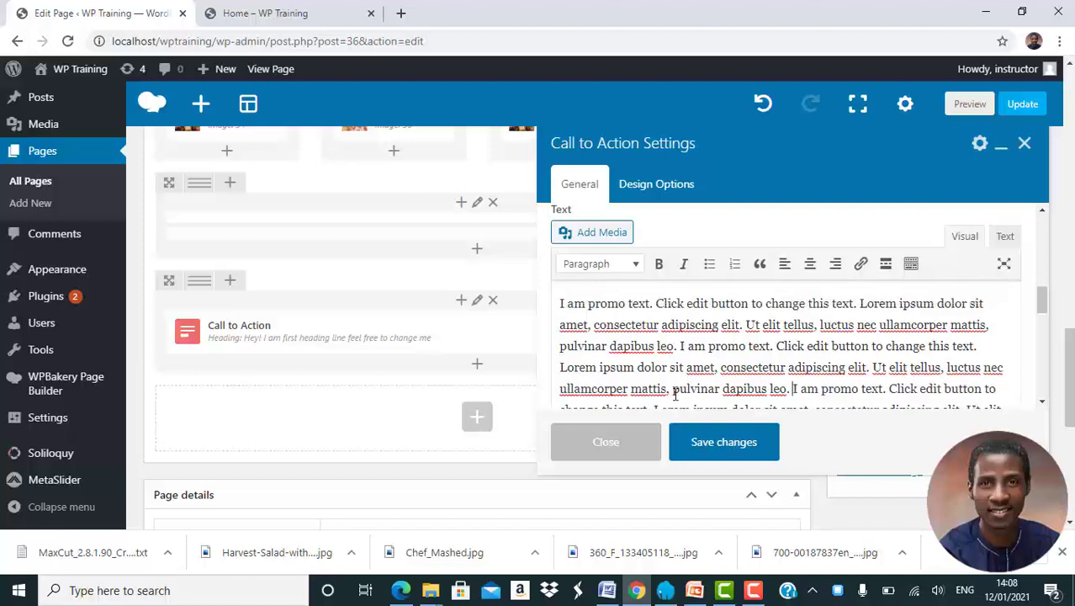
scroll(676, 395, down, 1)
scroll(675, 396, up, 2)
scroll(675, 396, down, 1)
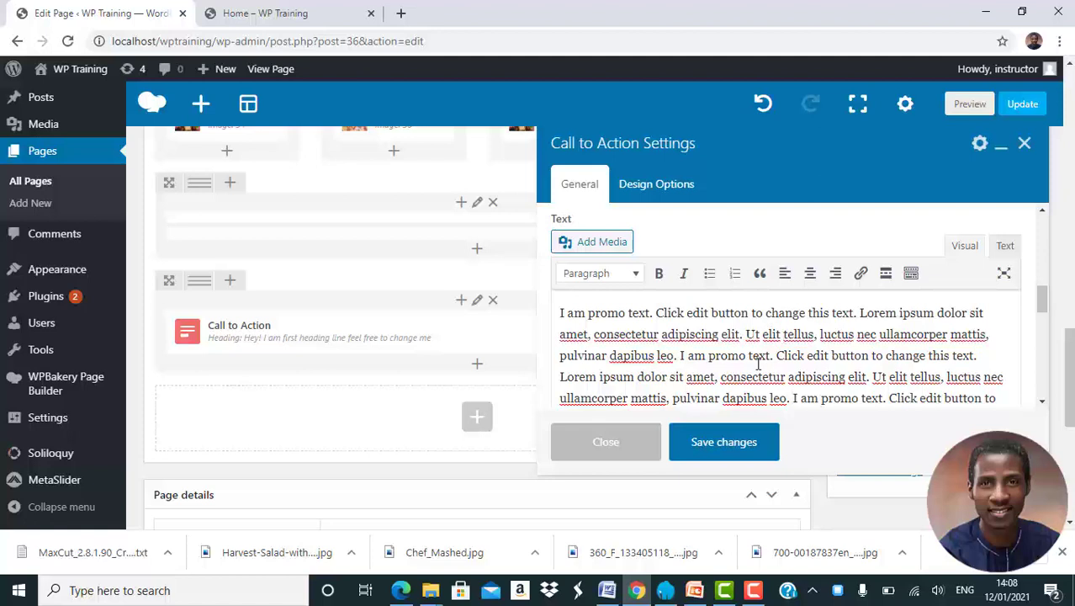
Add a button at the bottom of the Call to Action block.
scroll(758, 363, down, 8)
scroll(759, 364, down, 2)
scroll(758, 364, up, 6)
scroll(758, 364, down, 1)
click(734, 338)
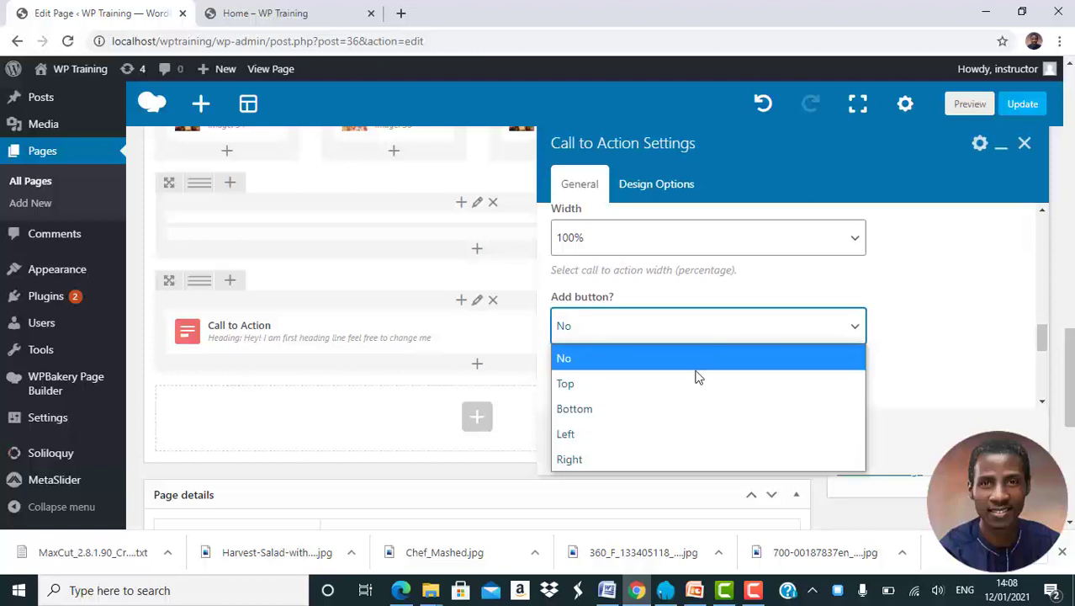
click(666, 407)
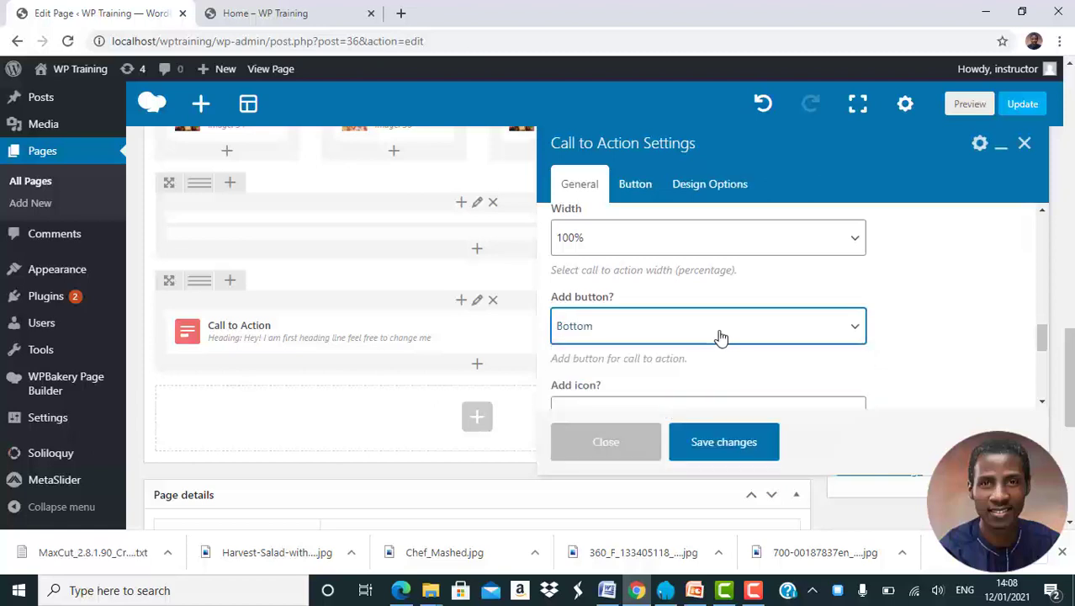
Review the Call to Action's remaining general options, including its available display styles and color schemes.
scroll(721, 337, up, 3)
scroll(721, 336, down, 5)
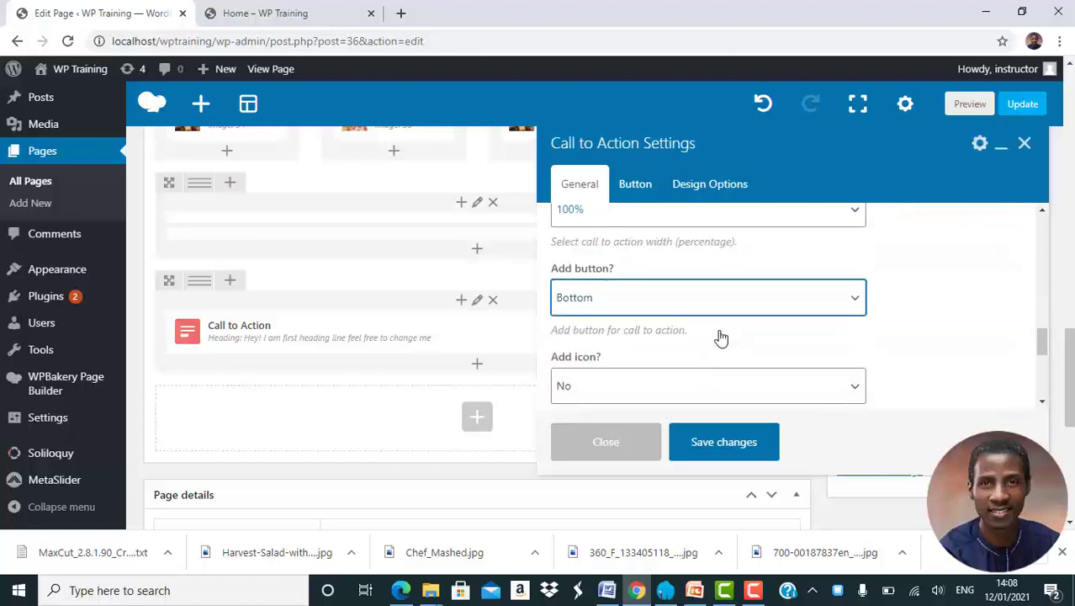
scroll(721, 337, down, 2)
scroll(721, 336, up, 1)
scroll(721, 337, down, 2)
scroll(721, 337, down, 4)
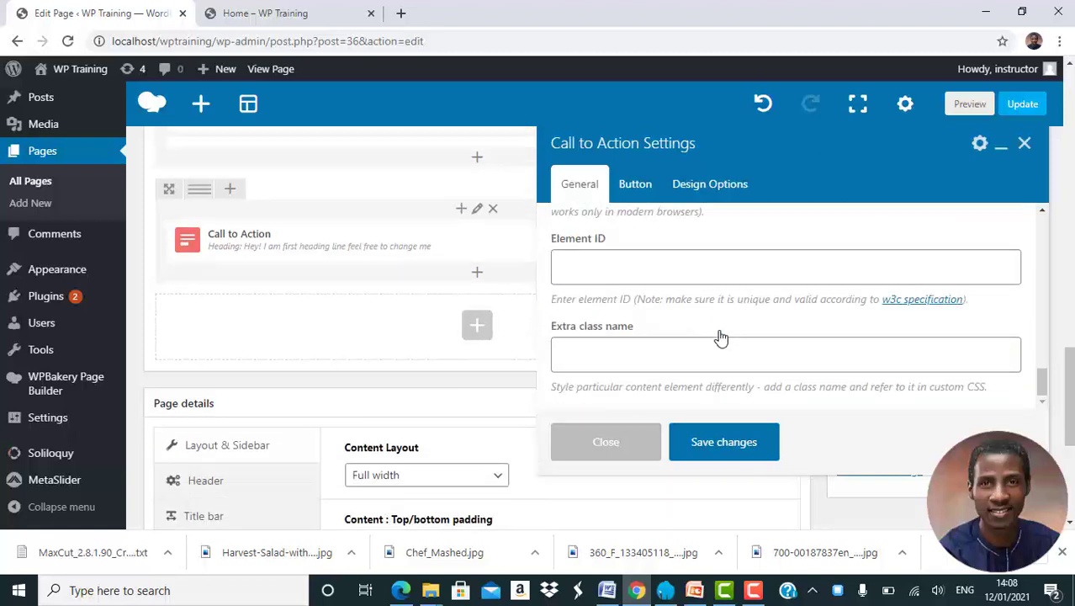
scroll(721, 337, up, 3)
scroll(721, 336, up, 10)
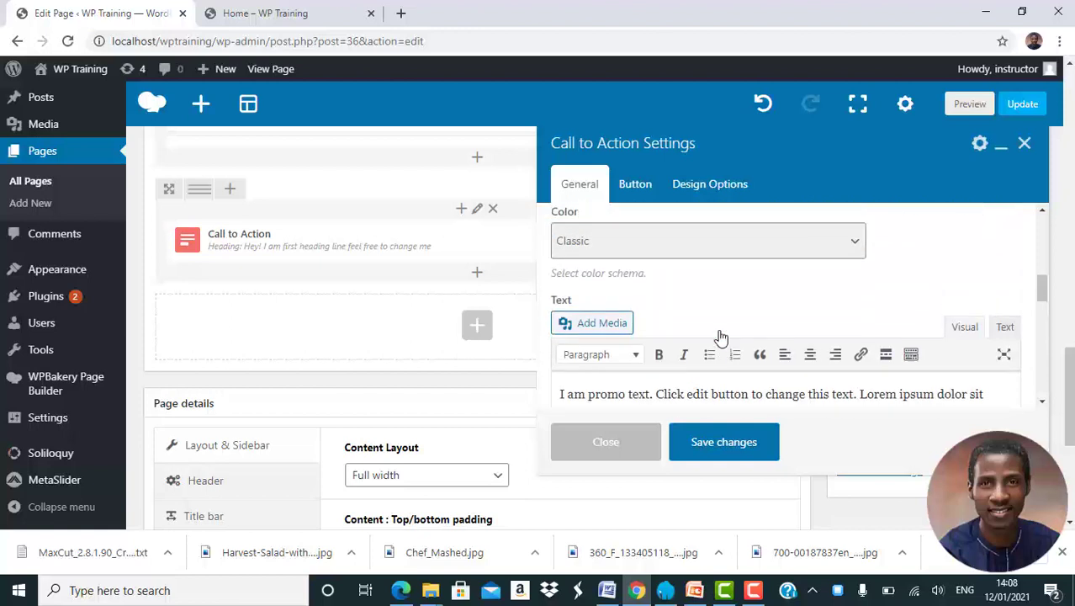
scroll(720, 336, up, 2)
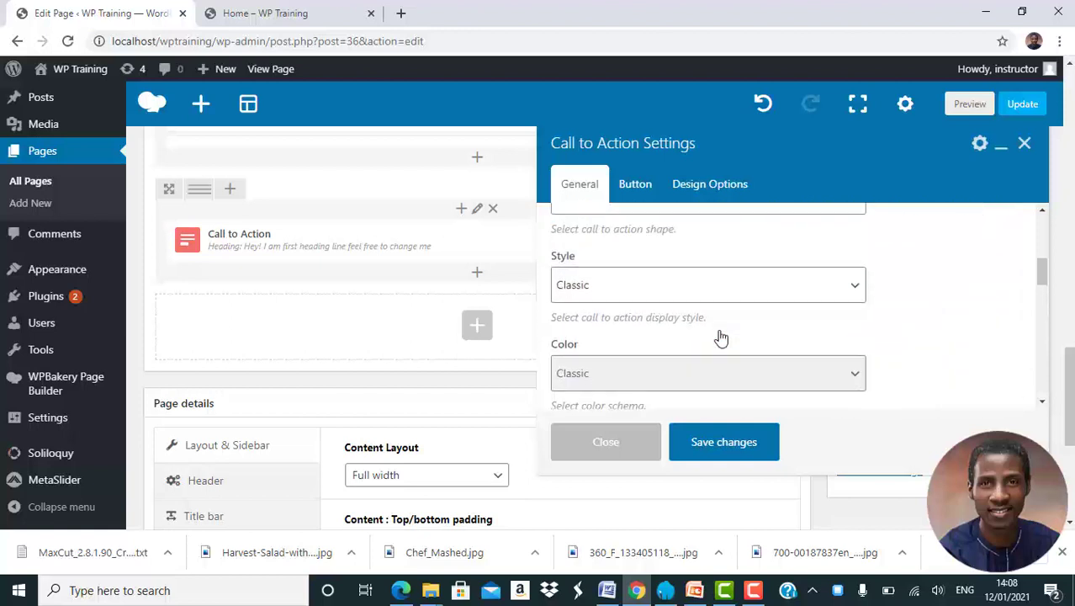
scroll(716, 338, down, 1)
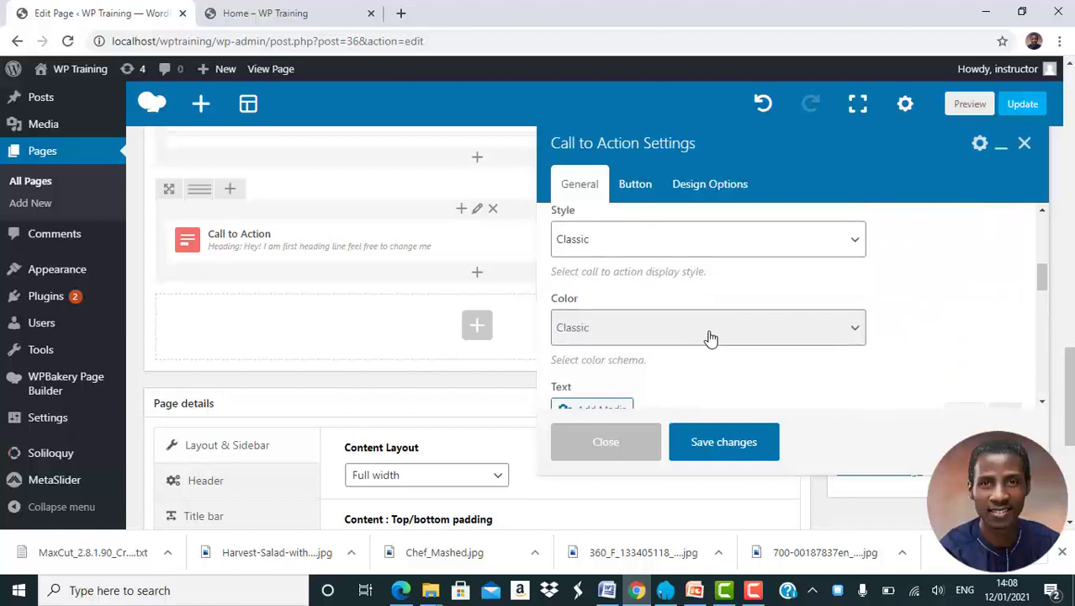
click(708, 249)
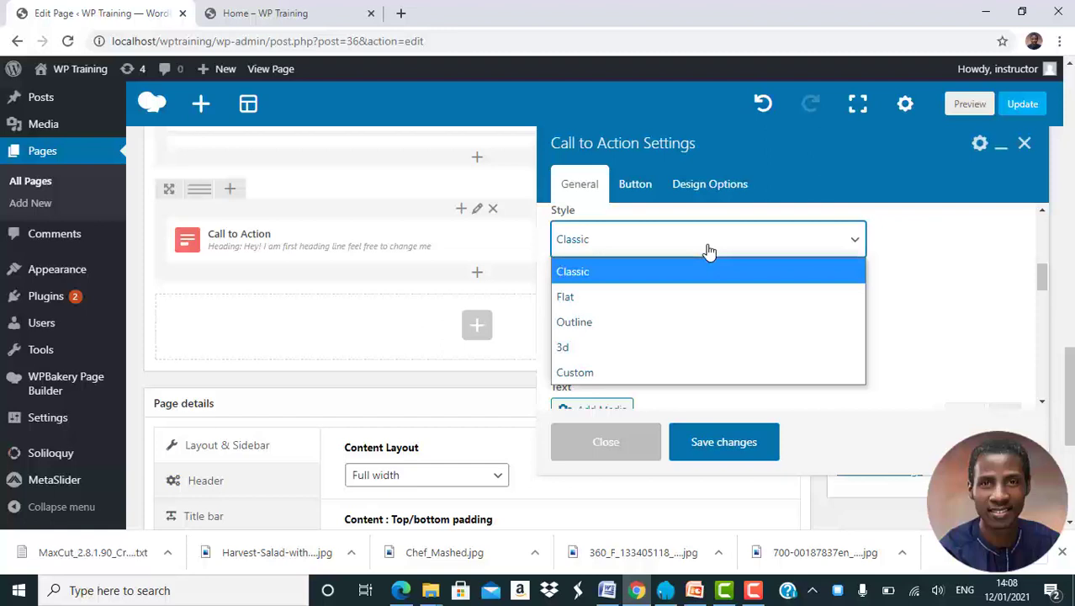
click(939, 241)
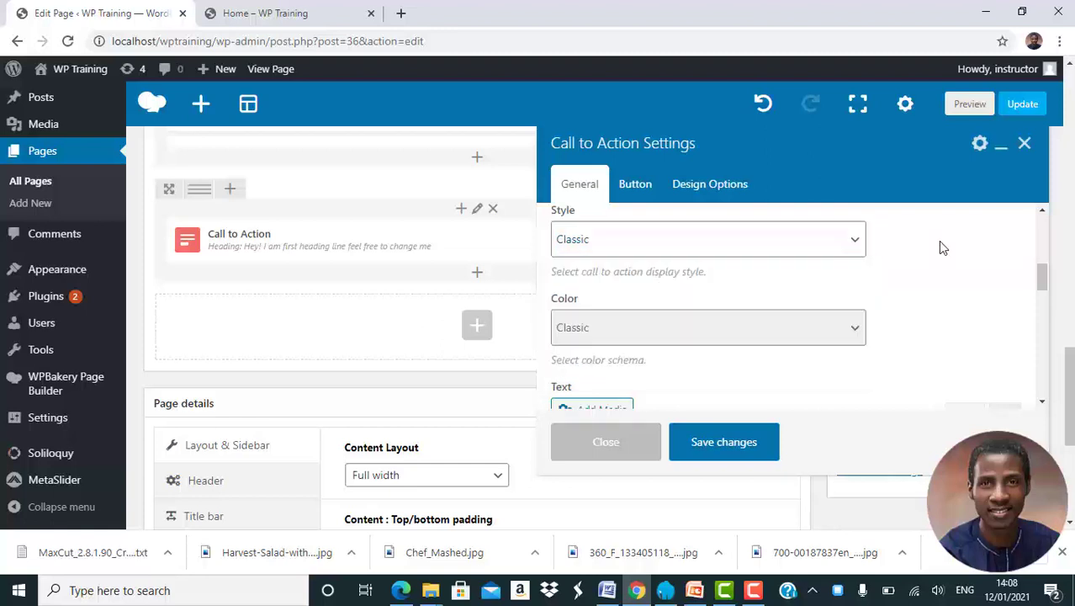
click(763, 329)
scroll(769, 286, down, 1)
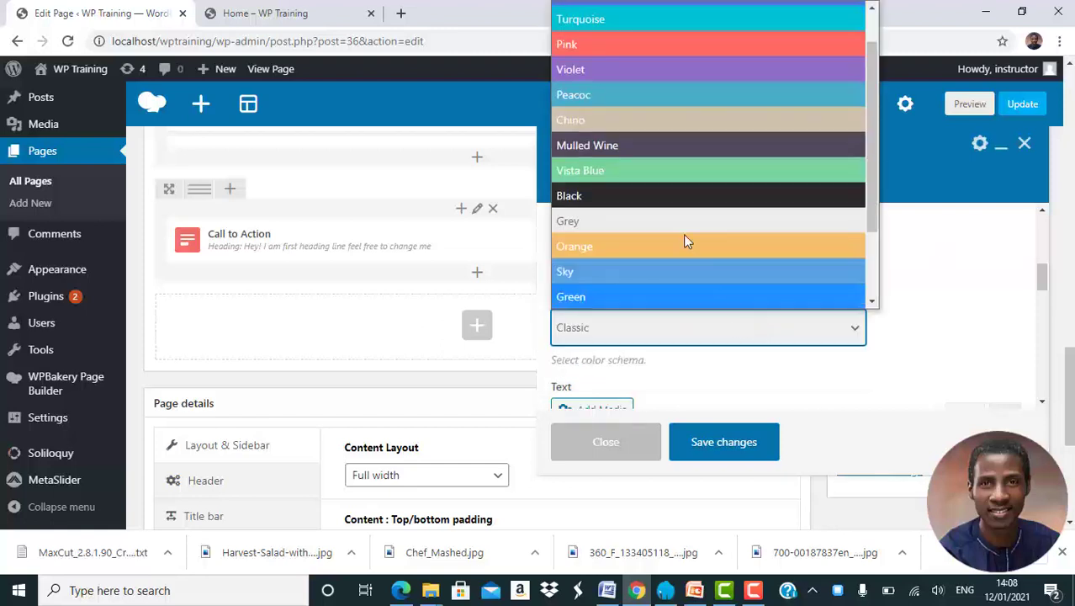
click(914, 278)
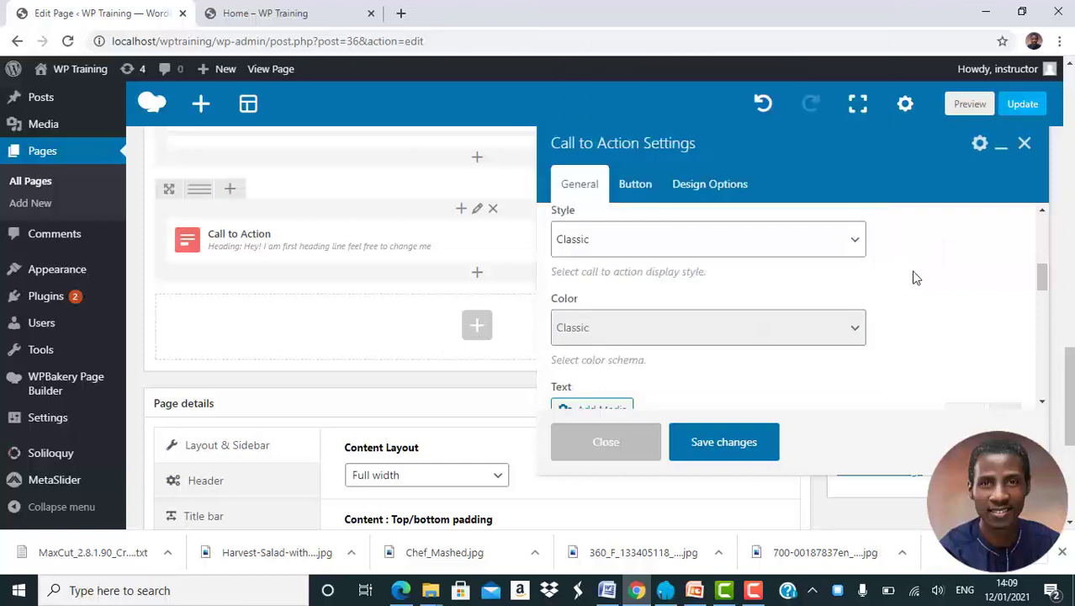
Set the Call to Action's style to Custom with a white (#ffffff) background color.
click(808, 242)
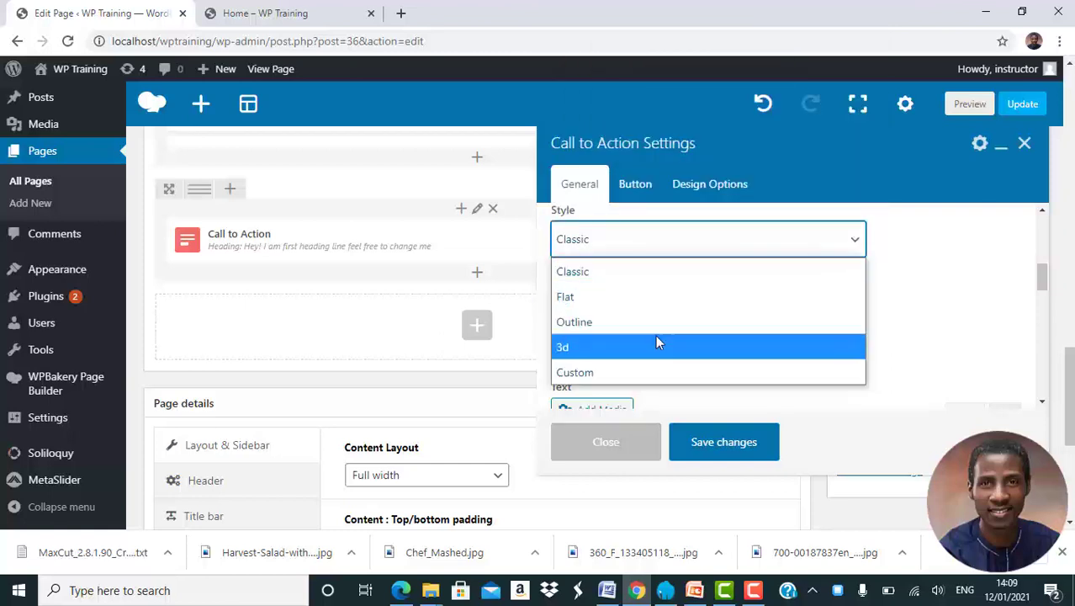
click(650, 371)
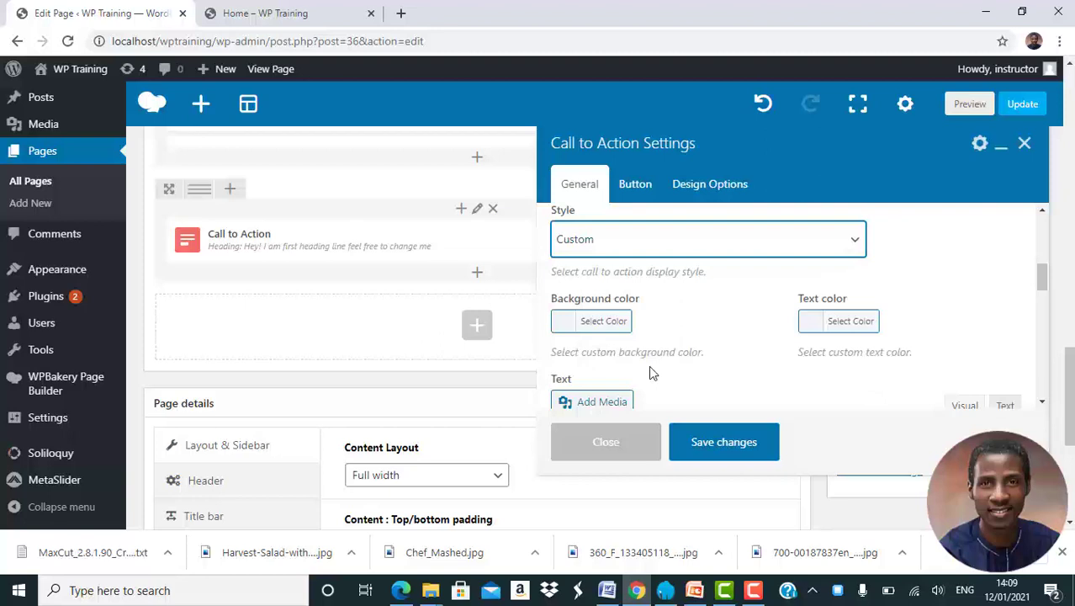
click(614, 330)
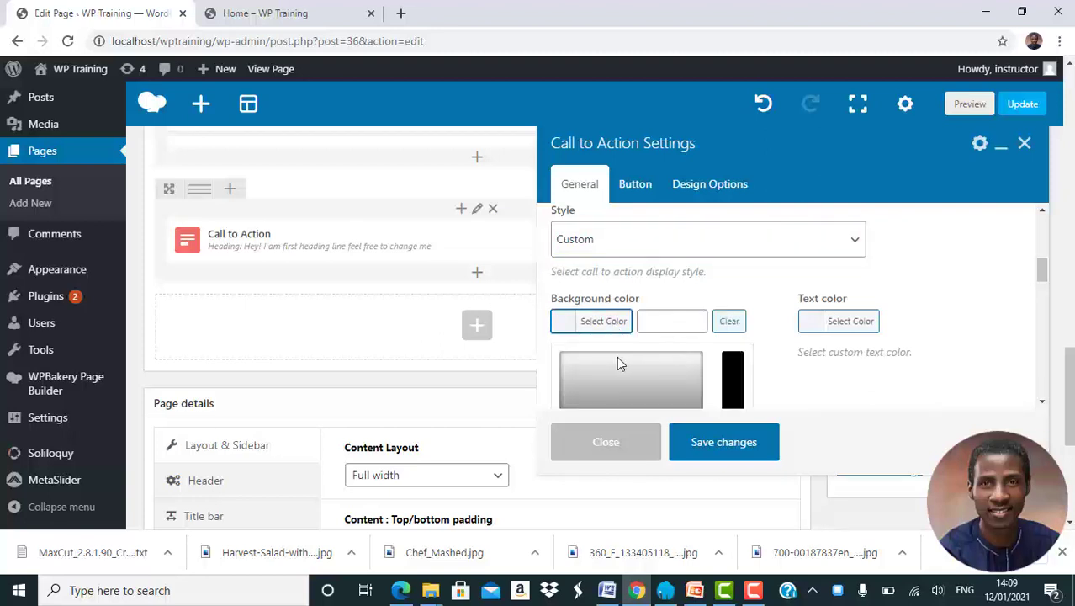
drag(606, 356, 550, 347)
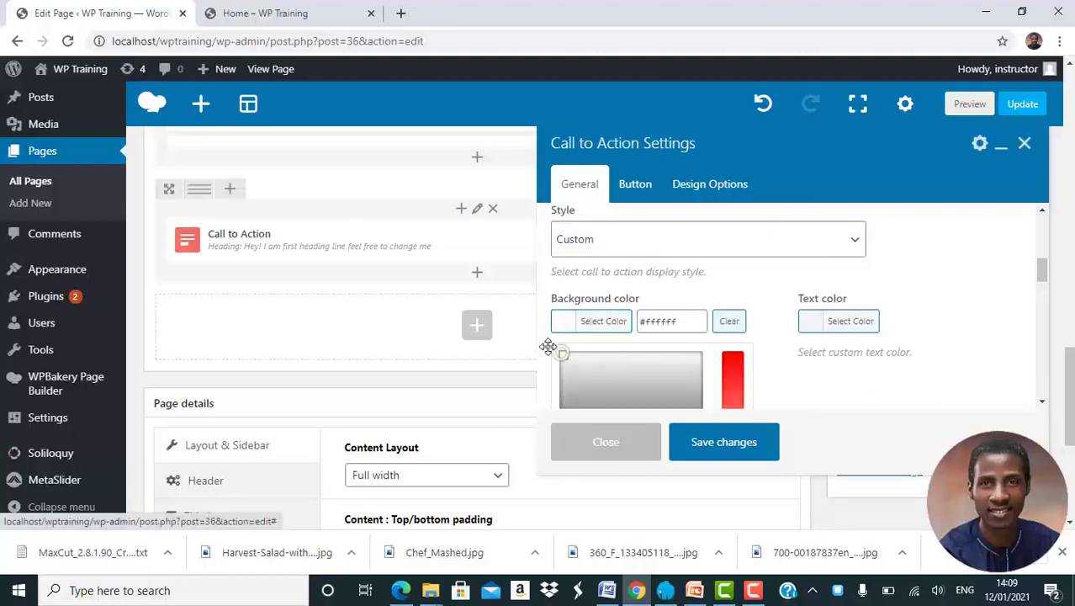
click(550, 347)
click(617, 328)
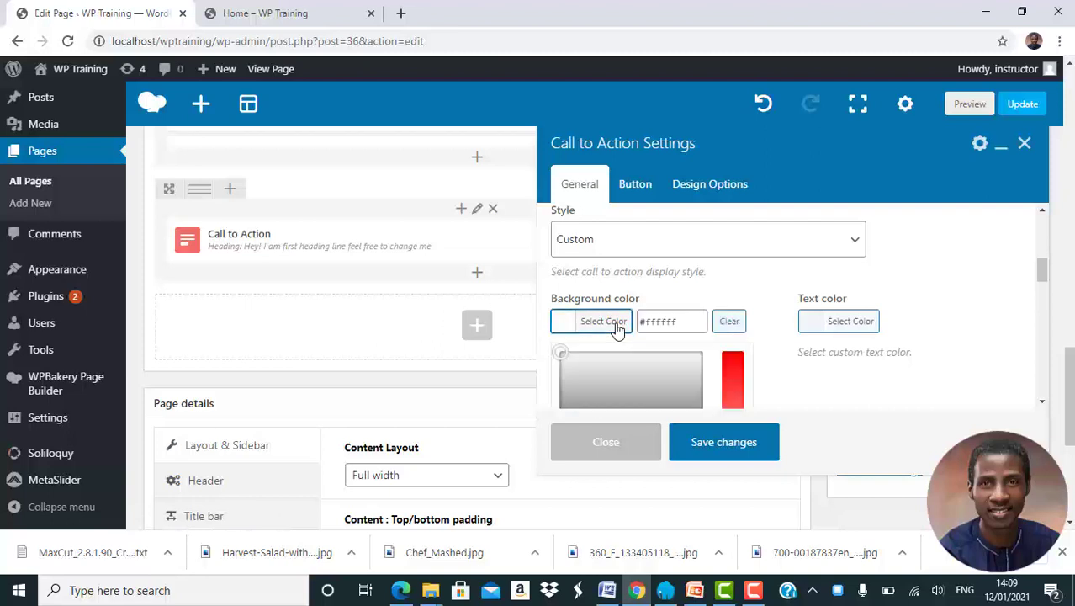
click(695, 296)
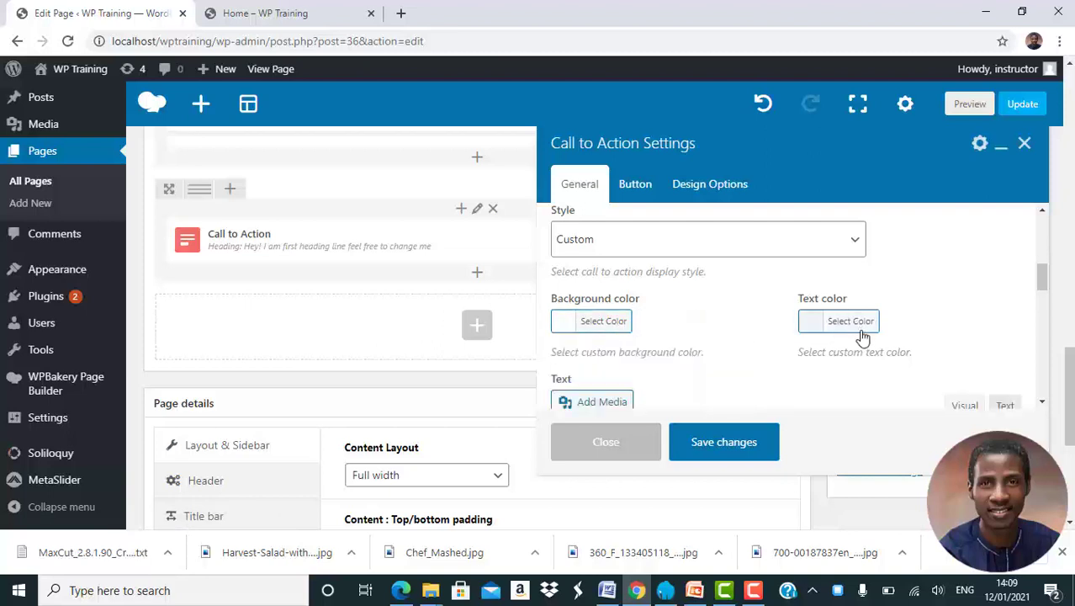
Set the Call to Action's custom text color to a near-black shade.
scroll(859, 335, down, 1)
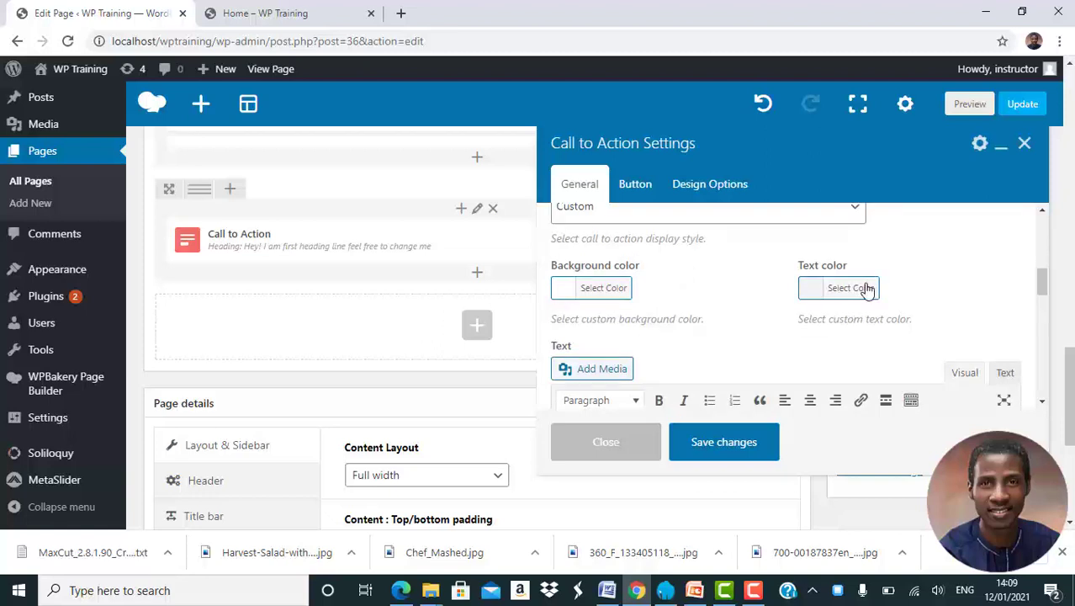
click(851, 289)
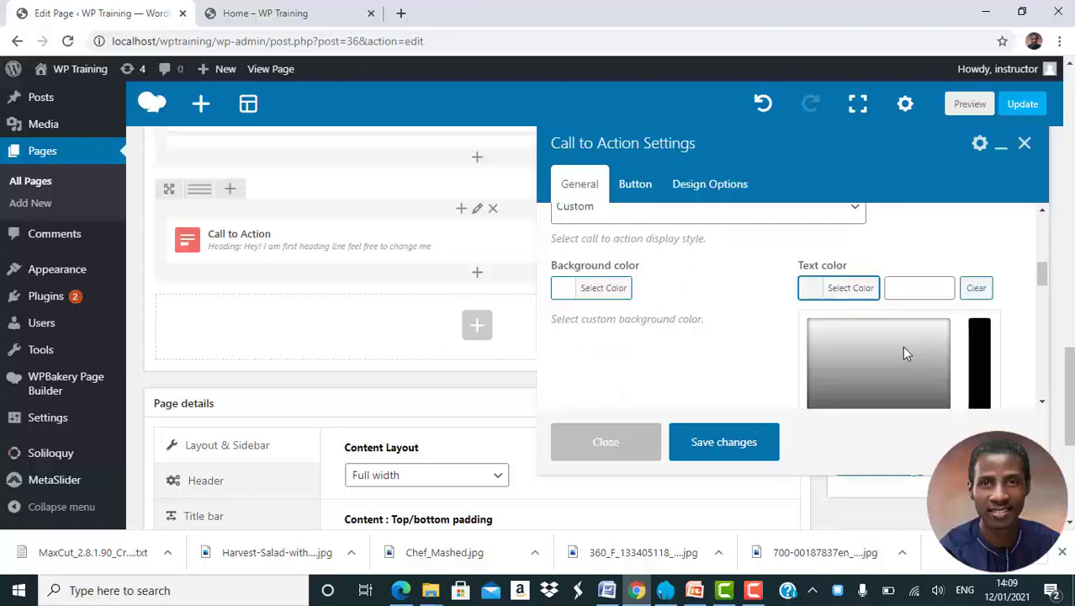
scroll(902, 346, down, 3)
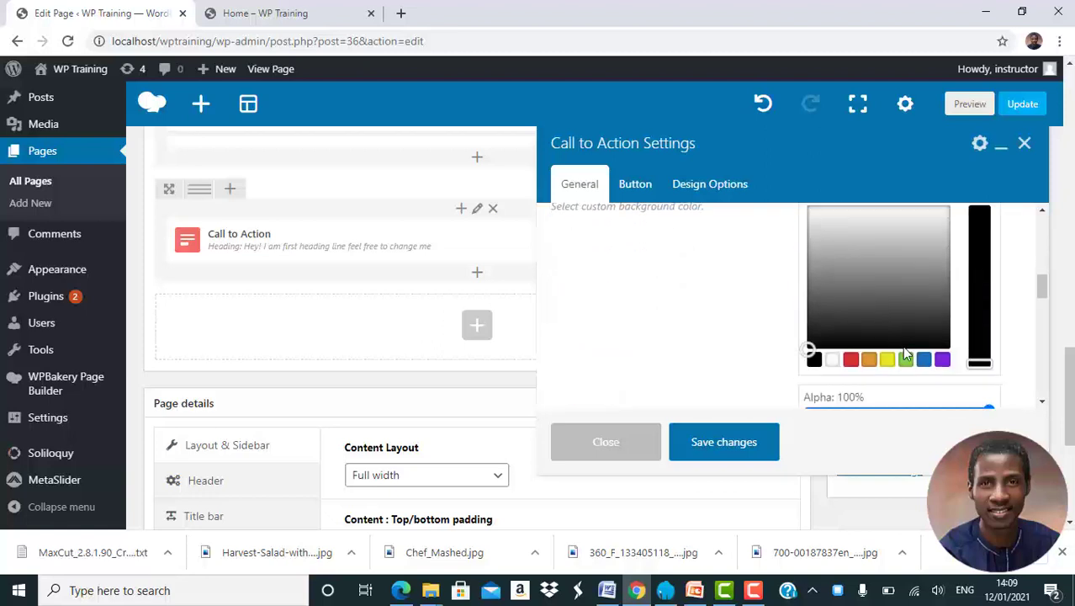
click(829, 319)
mouse_move(829, 319)
mouse_down()
mouse_move(805, 317)
mouse_move(808, 336)
mouse_move(807, 327)
mouse_up()
click(756, 330)
Set the Call to Action's text alignment to Center.
scroll(755, 330, down, 1)
scroll(755, 330, up, 3)
scroll(756, 330, up, 5)
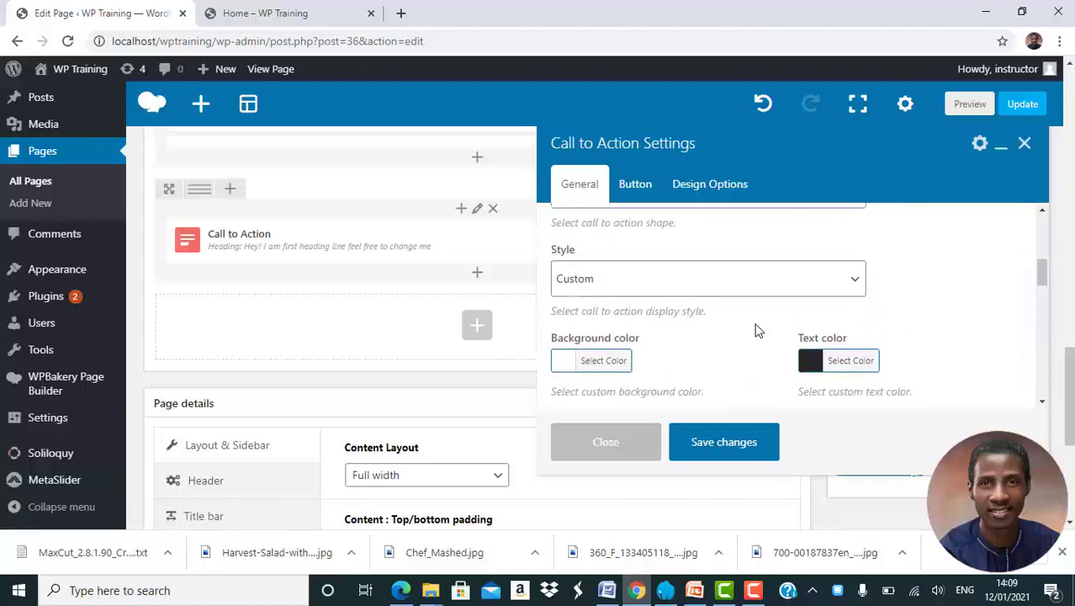
scroll(756, 330, up, 1)
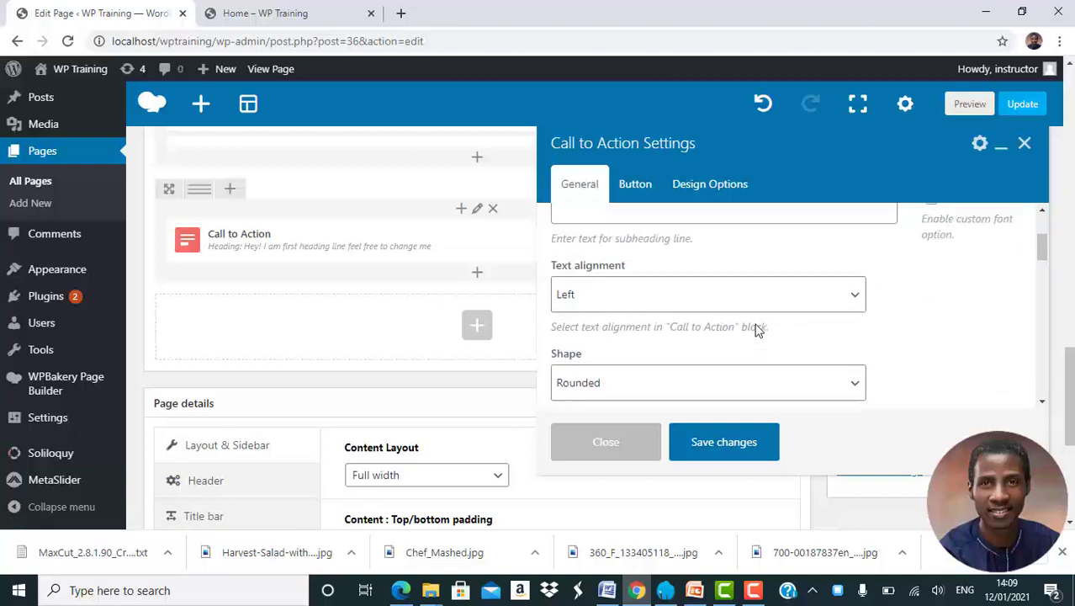
click(658, 309)
click(600, 379)
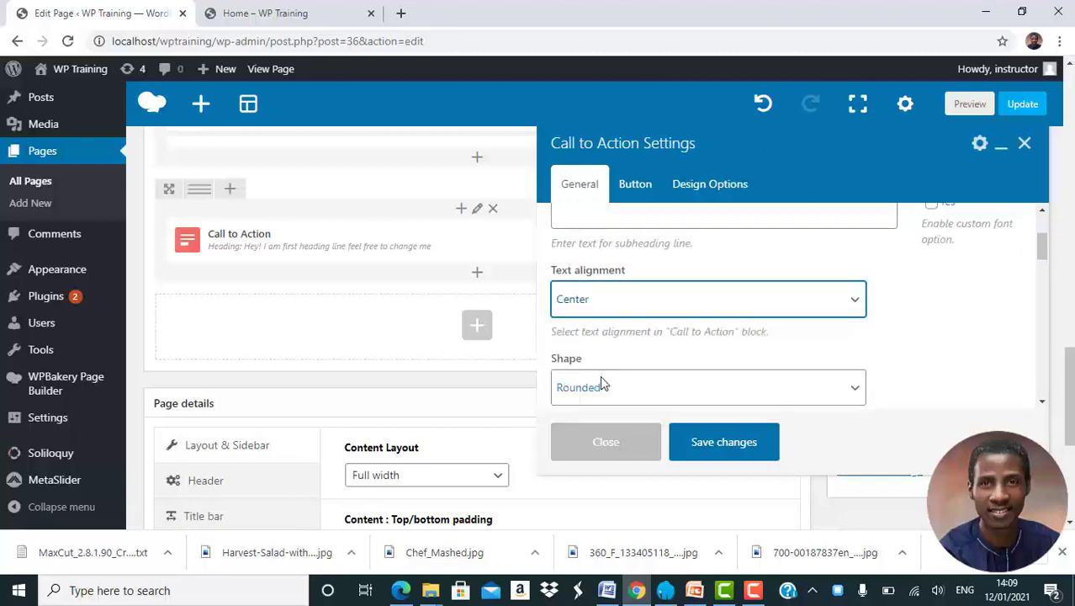
Replace the Call to Action's placeholder heading with "A Taste of India".
scroll(701, 313, up, 3)
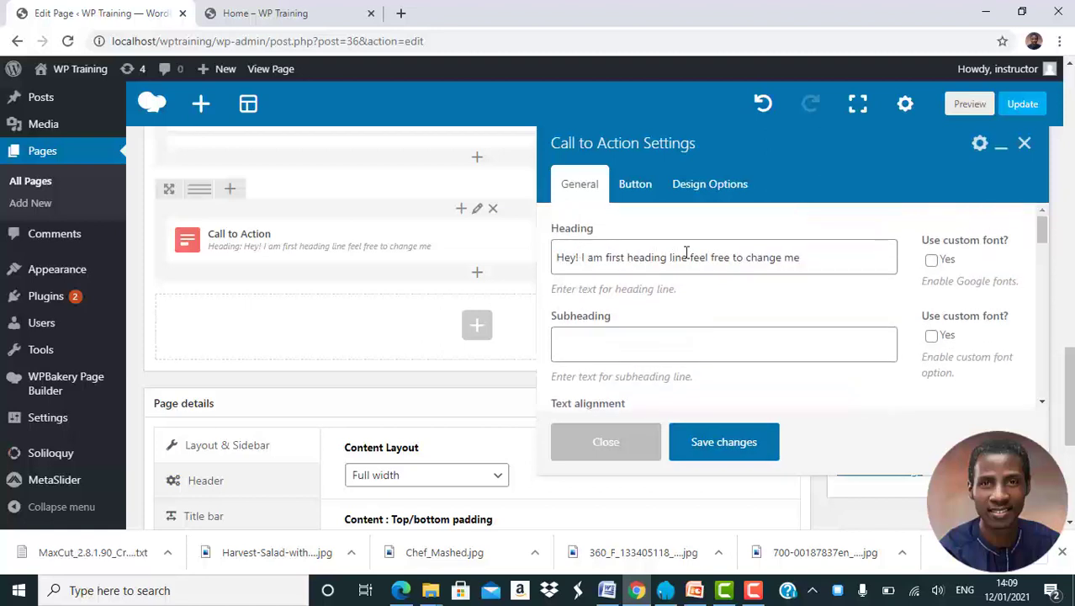
click(813, 260)
key(ctrl+a)
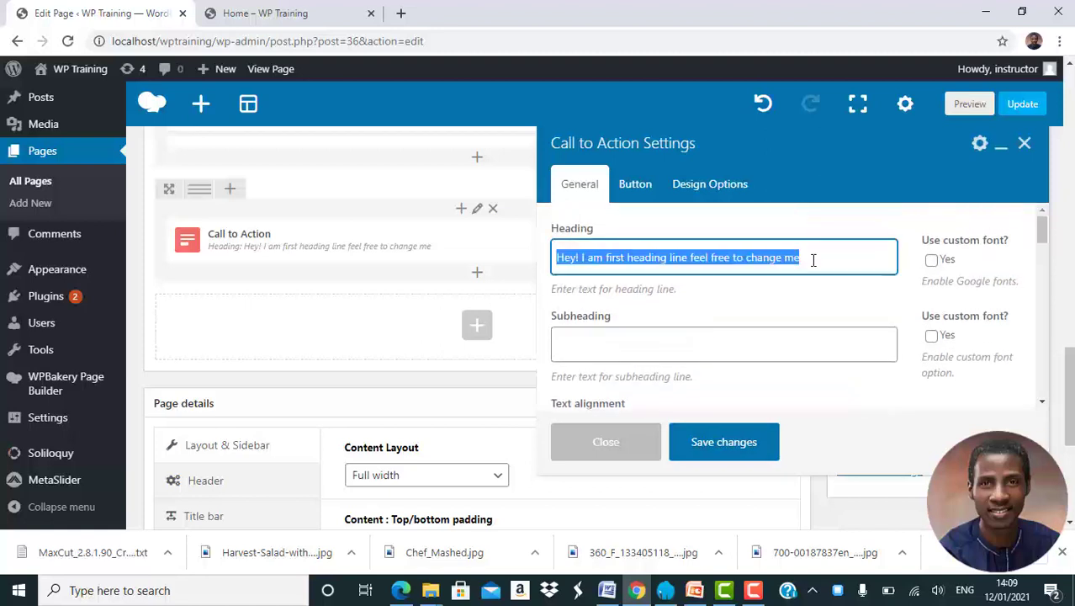
text(A Taste)
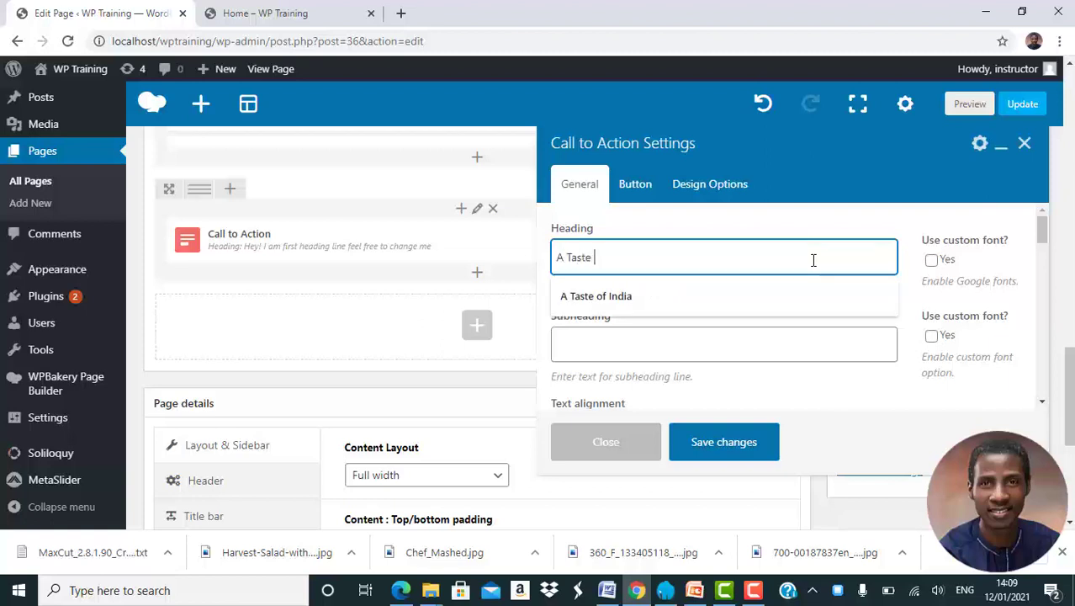
text( of India)
Change the text on the Call to Action's button to "EXPLORE".
click(635, 186)
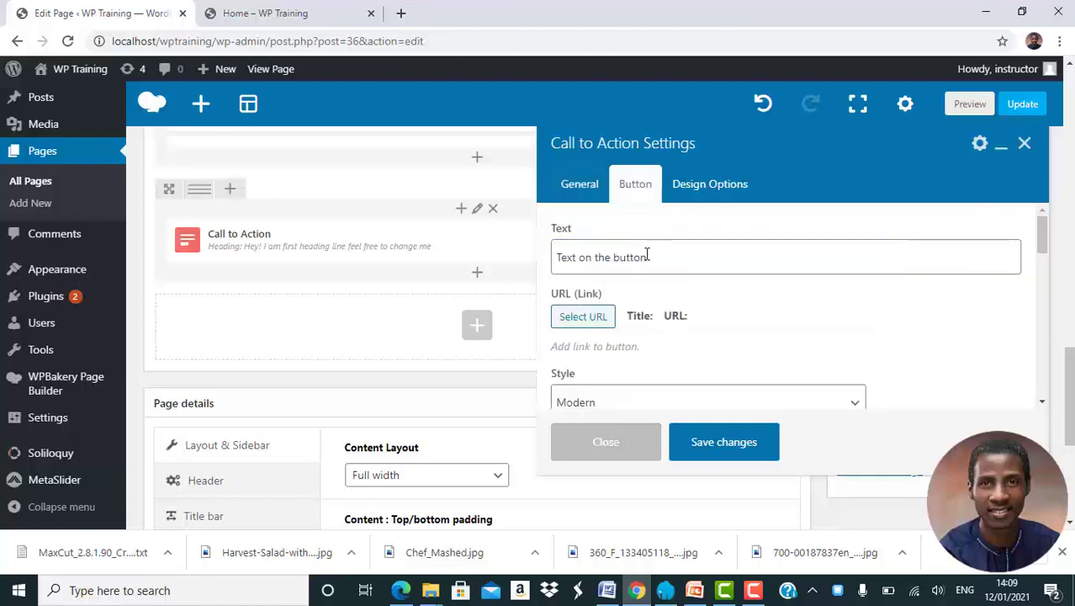
triple_click(648, 257)
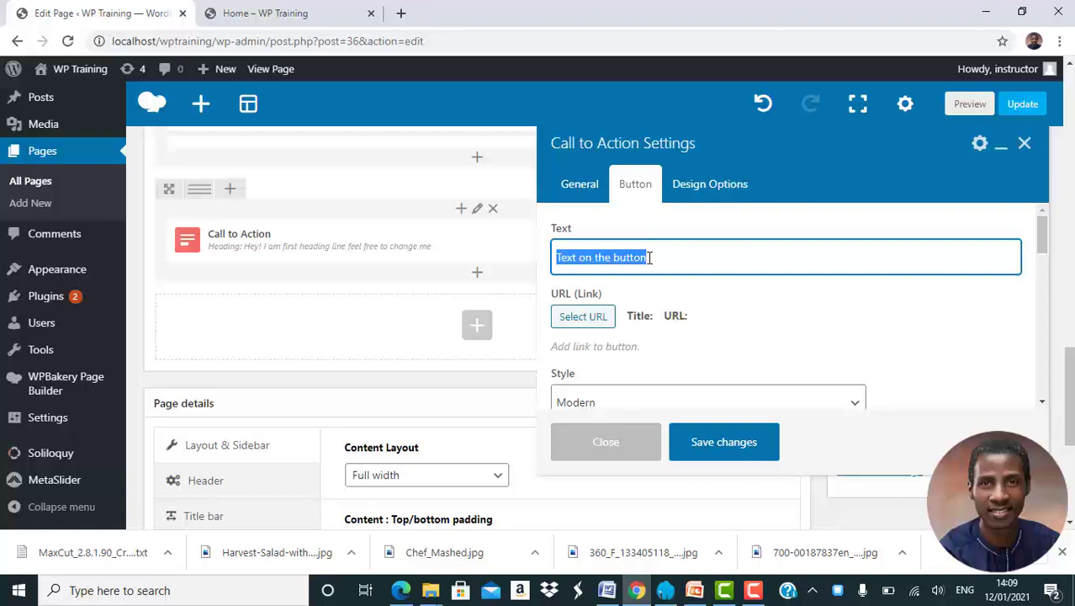
text(EXPLORE)
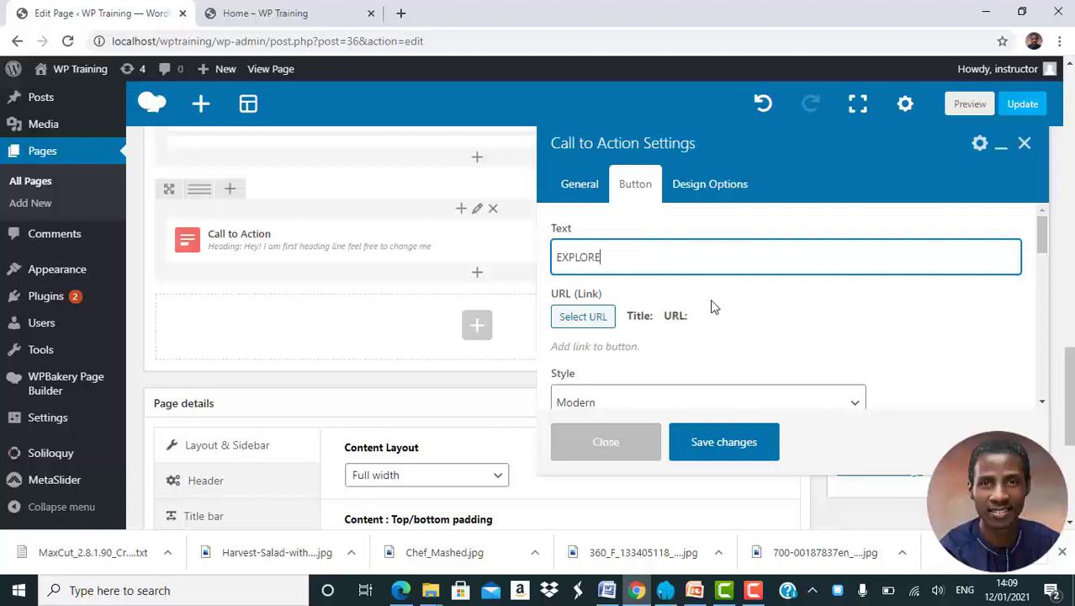
Set the EXPLORE button's style to Custom and choose the preset red as its background color.
scroll(711, 306, down, 1)
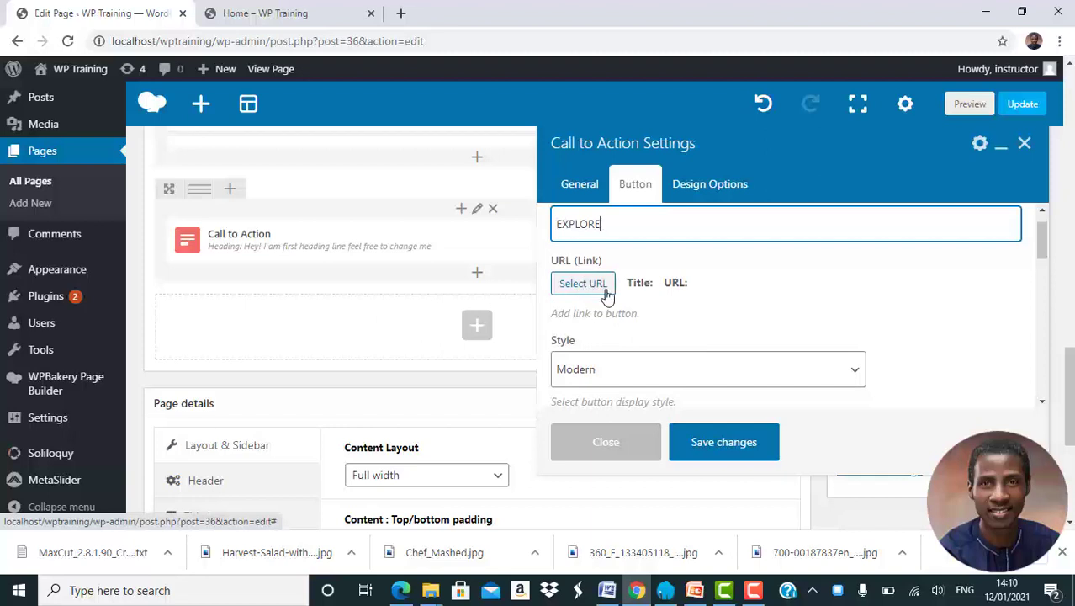
scroll(638, 284, down, 3)
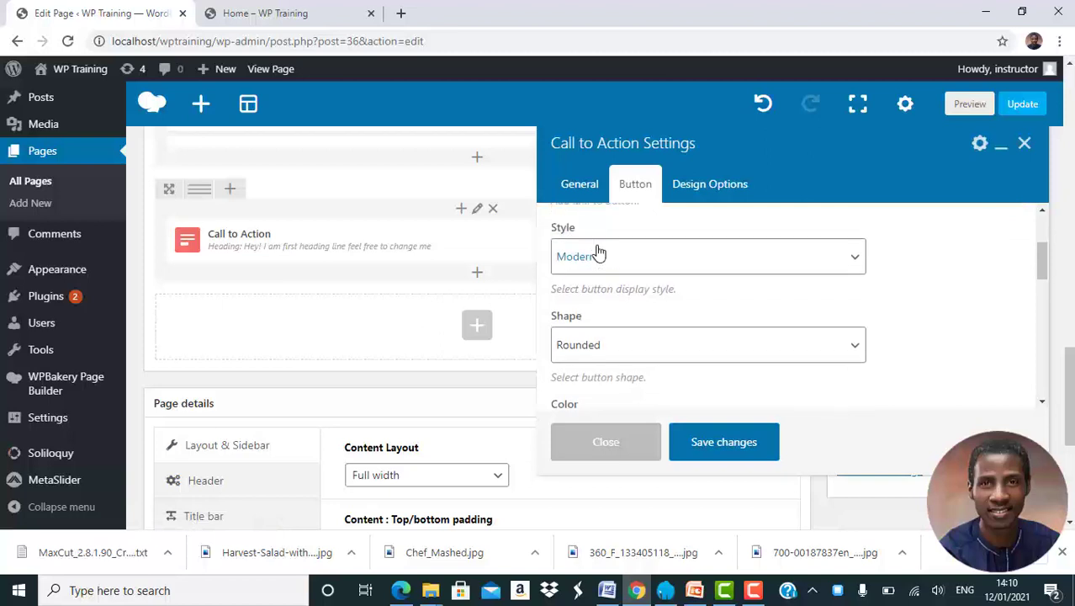
click(594, 270)
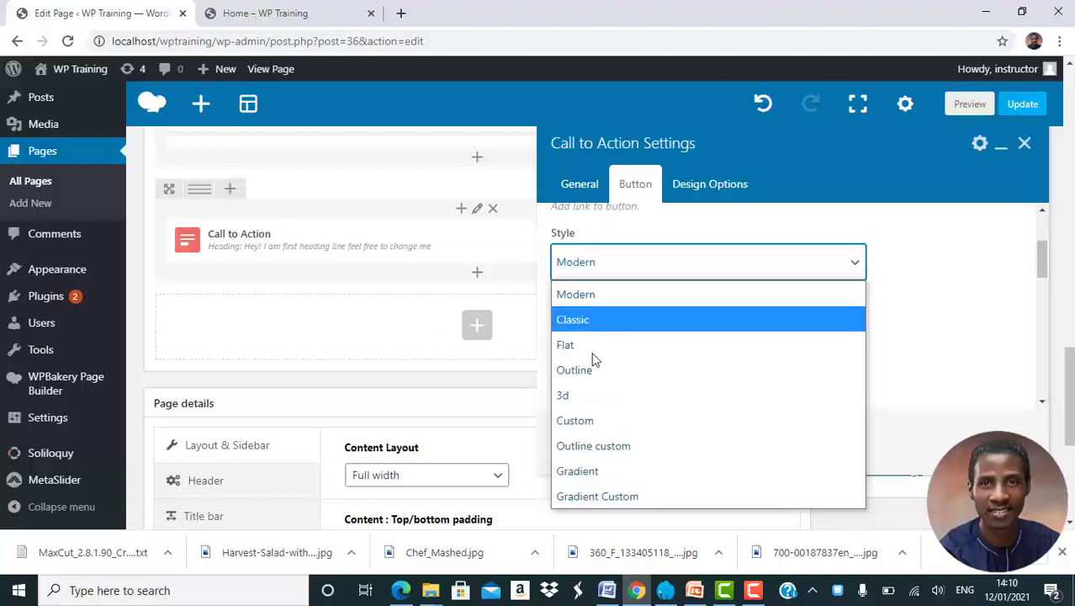
click(601, 421)
click(617, 348)
scroll(611, 349, down, 3)
scroll(612, 349, up, 1)
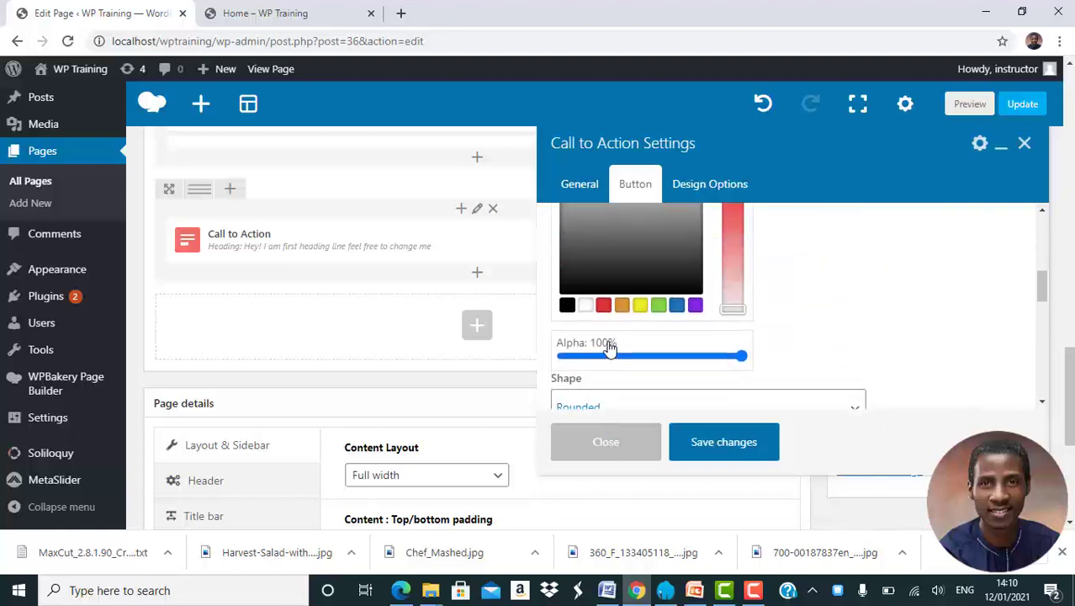
click(604, 305)
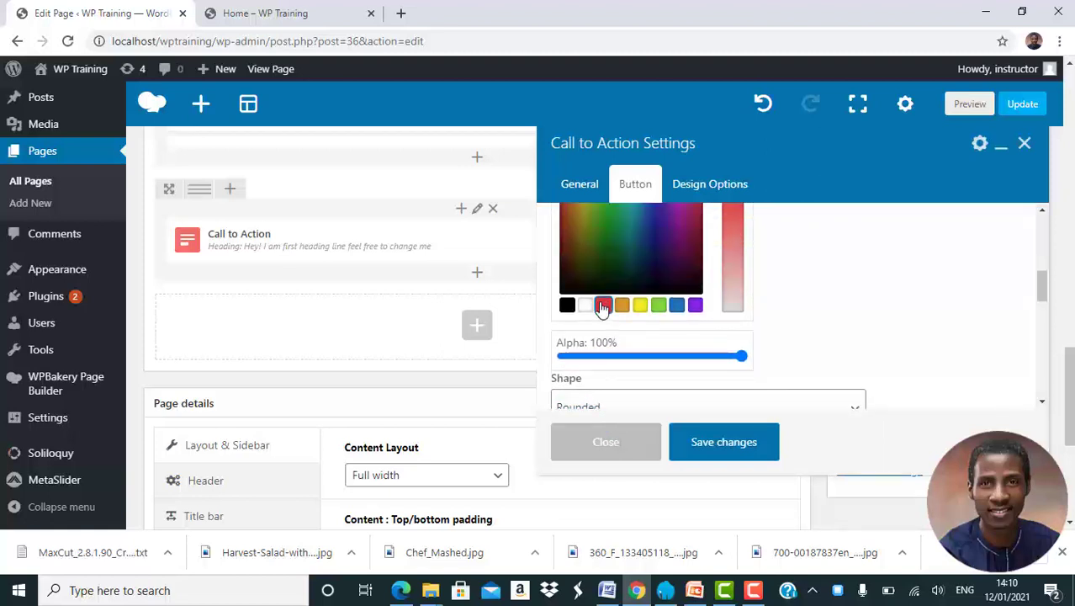
Set the EXPLORE button's custom text color to the light grey #efefef.
click(842, 292)
scroll(839, 291, up, 1)
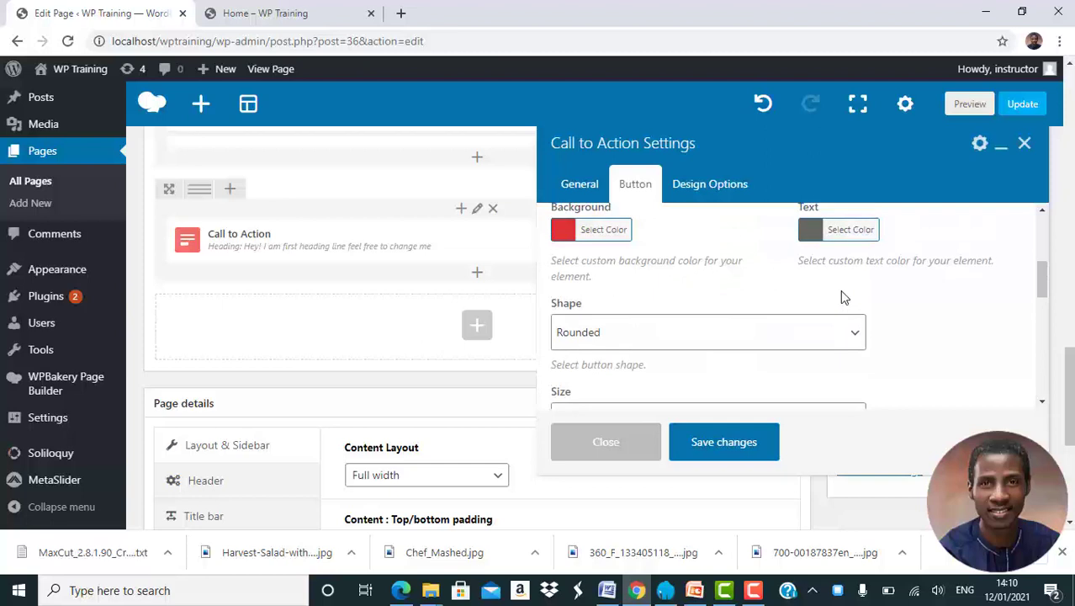
click(847, 240)
drag(814, 351, 807, 264)
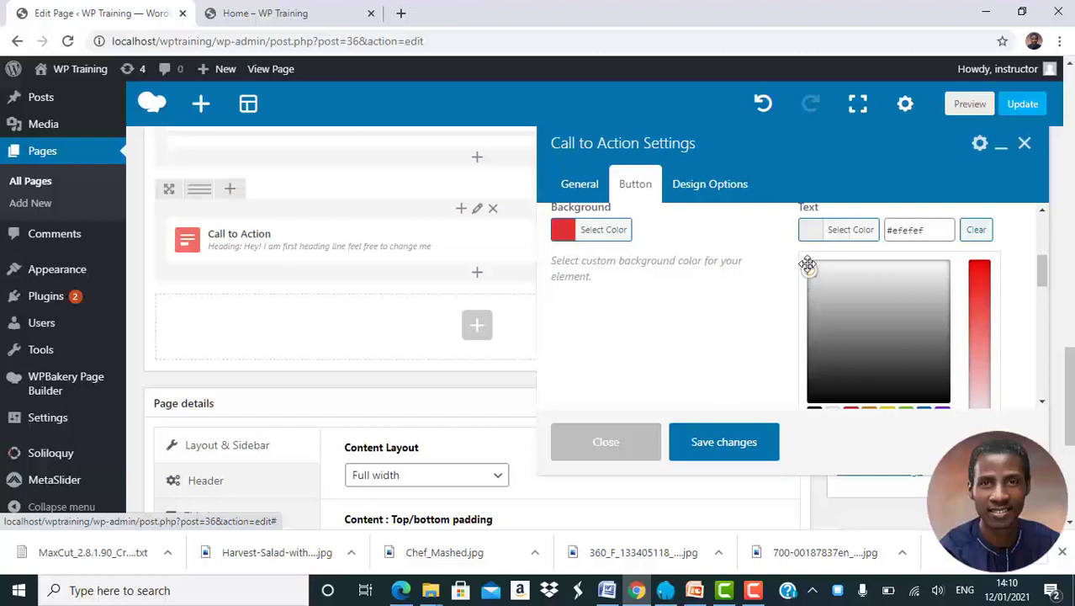
click(775, 316)
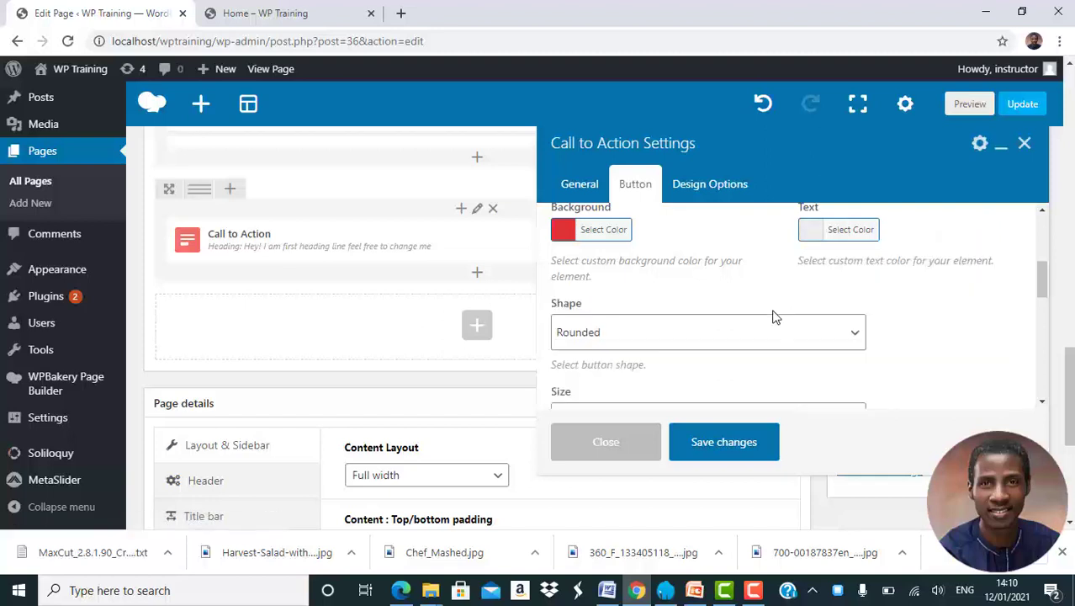
Set the EXPLORE button's shape to Square and its alignment to Center.
click(760, 321)
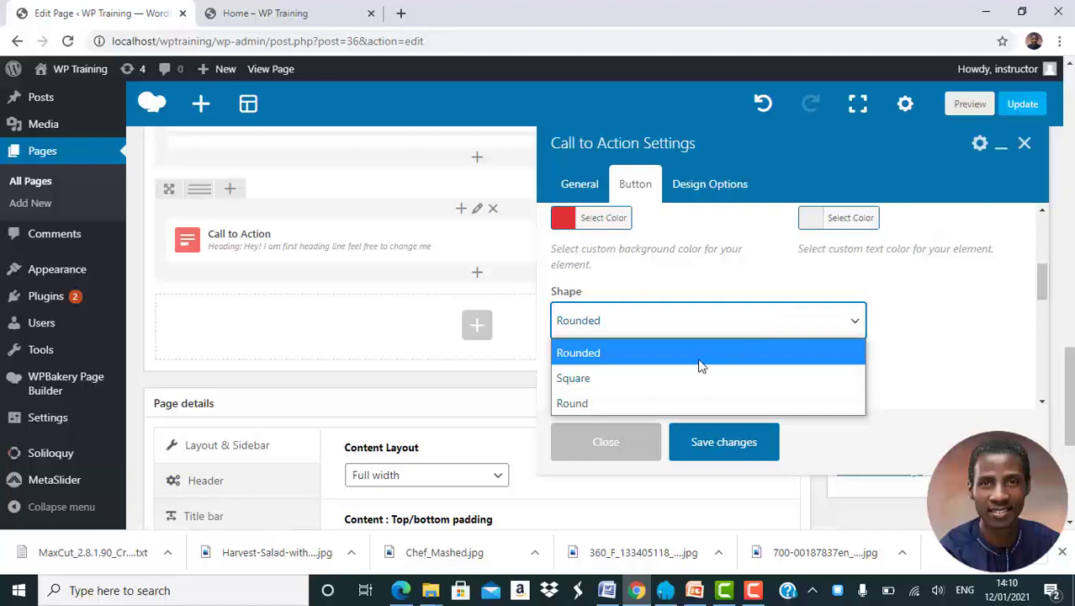
click(693, 378)
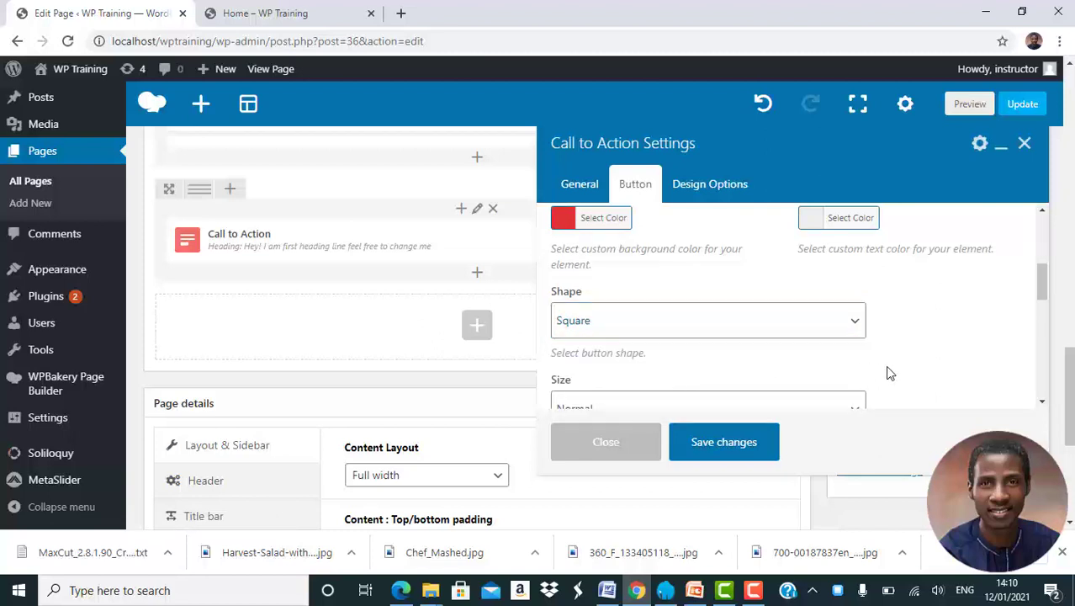
scroll(890, 373, down, 3)
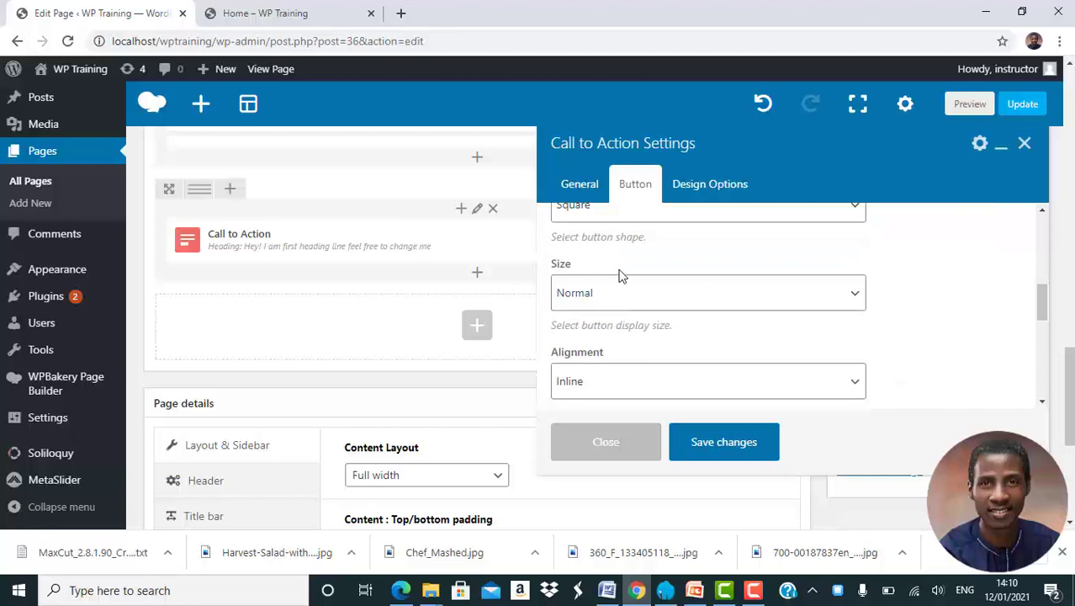
scroll(779, 356, down, 1)
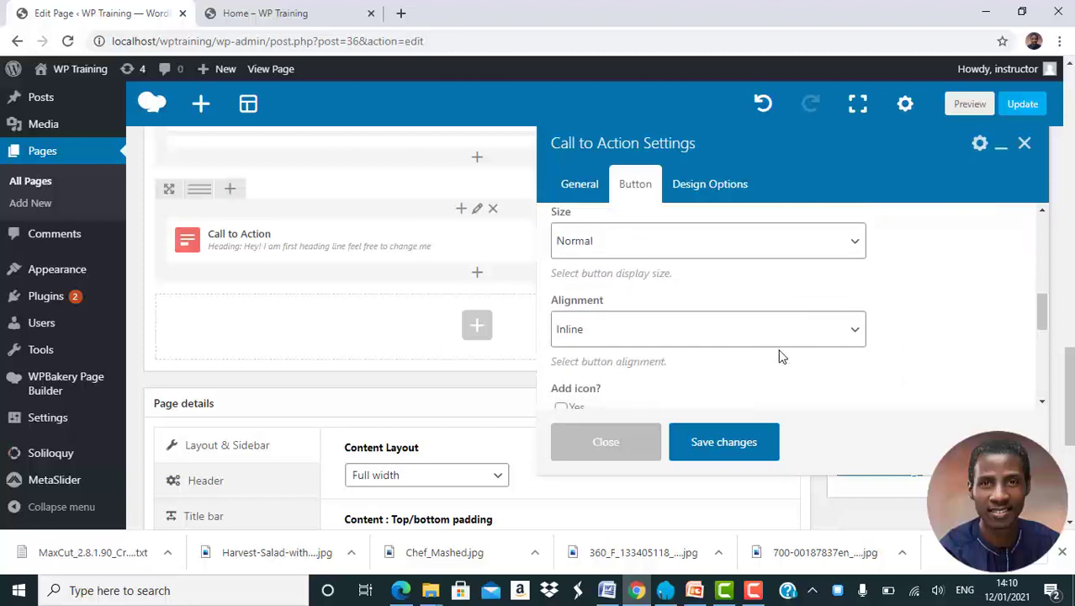
click(722, 336)
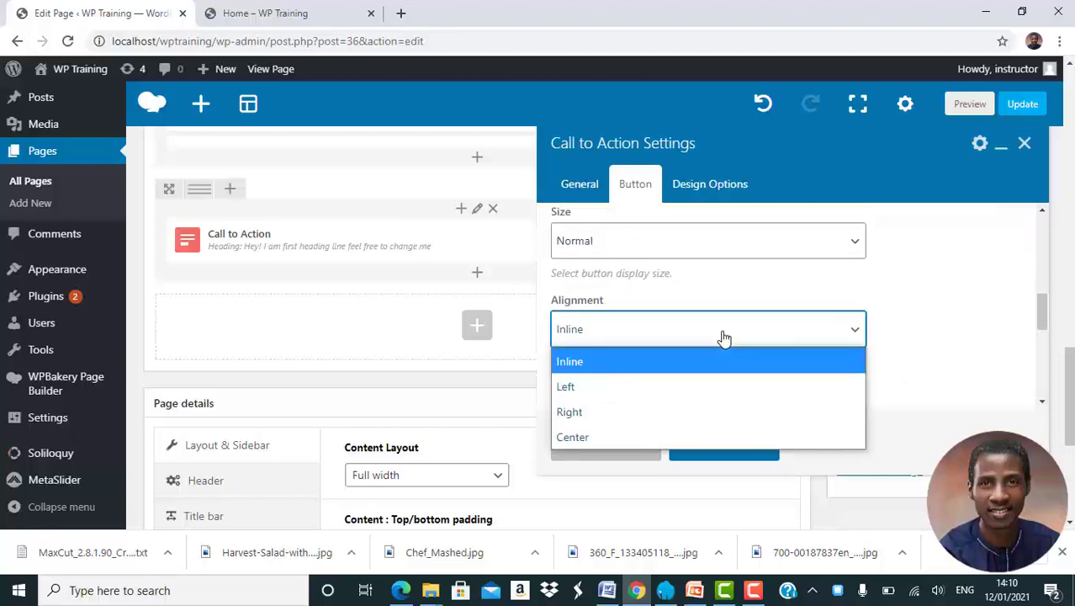
click(643, 435)
click(839, 380)
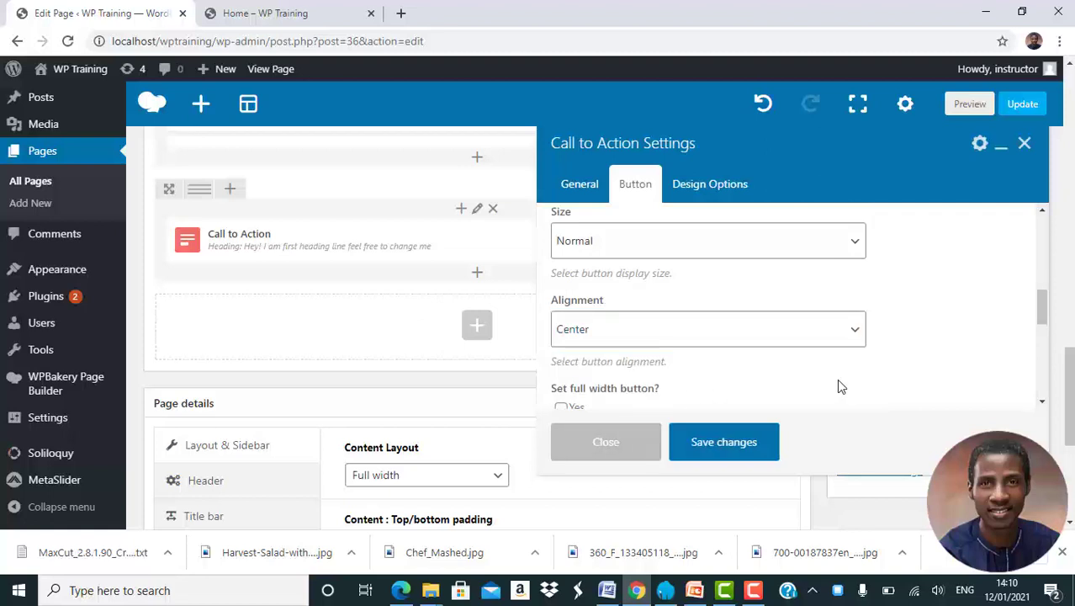
Save the Call to Action settings and update the Home page.
click(724, 446)
scroll(1008, 235, up, 1)
click(1011, 154)
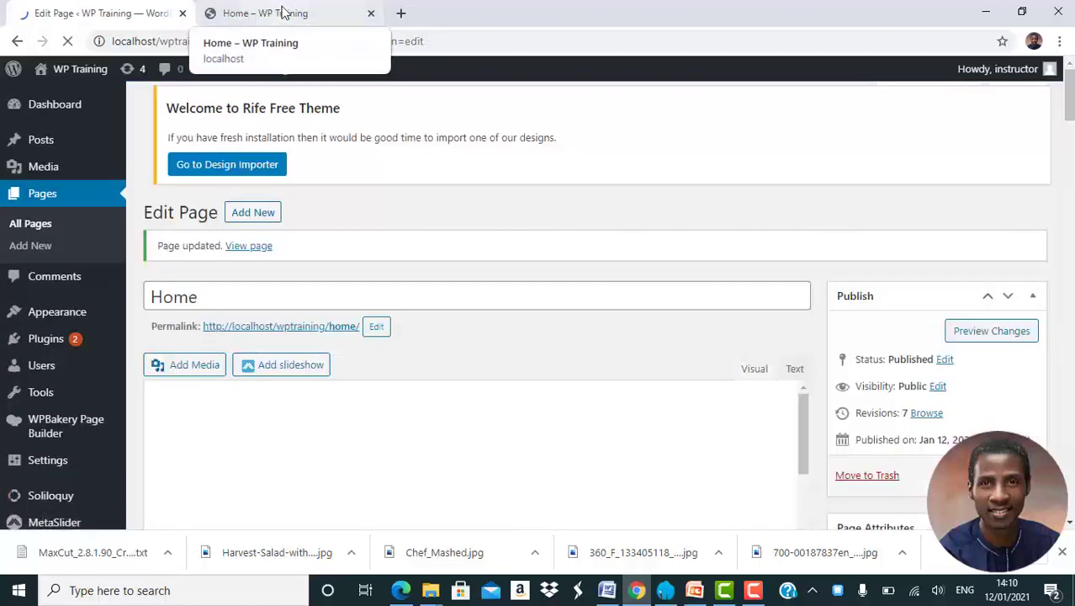
Reload the live Home page and check the "A Taste of India" section.
click(282, 12)
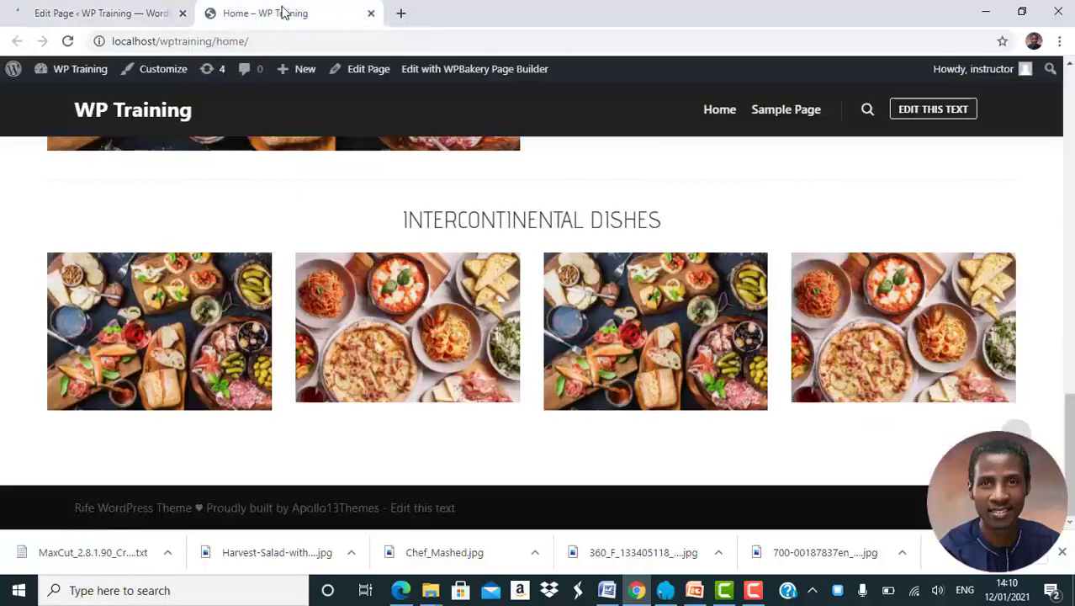
click(69, 42)
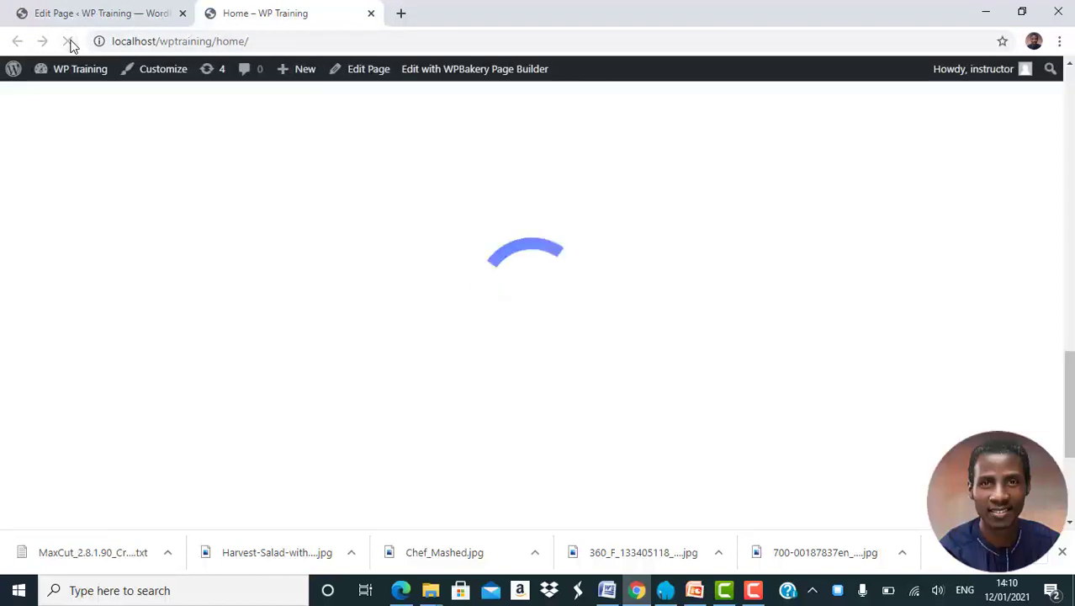
scroll(495, 389, down, 3)
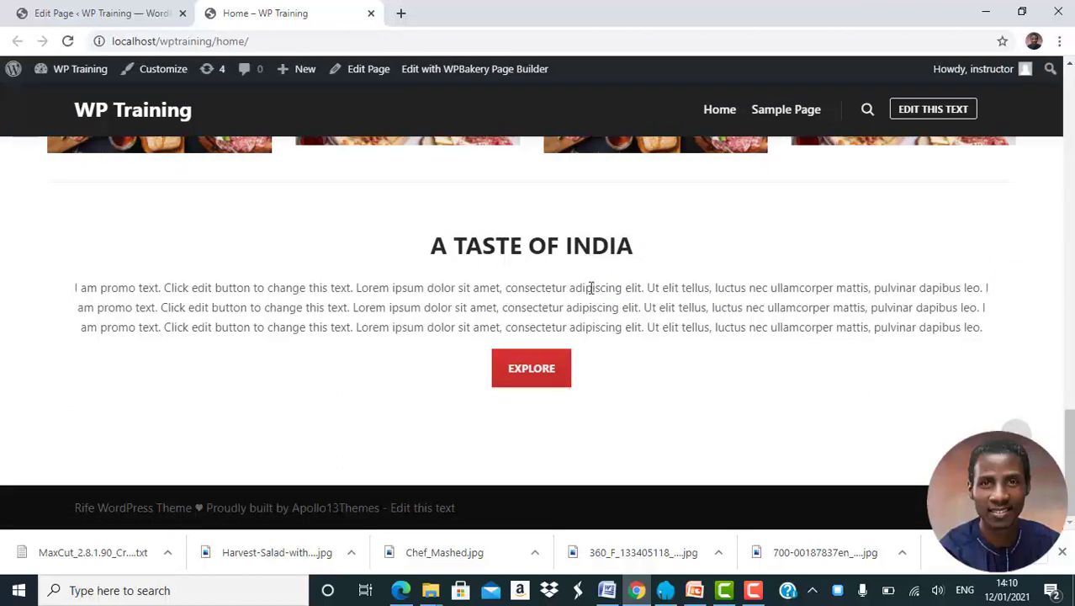
In the page editor, duplicate the two-column "Redefining Cuisines" row and move the copy below the Call to Action row.
click(107, 10)
scroll(454, 314, down, 8)
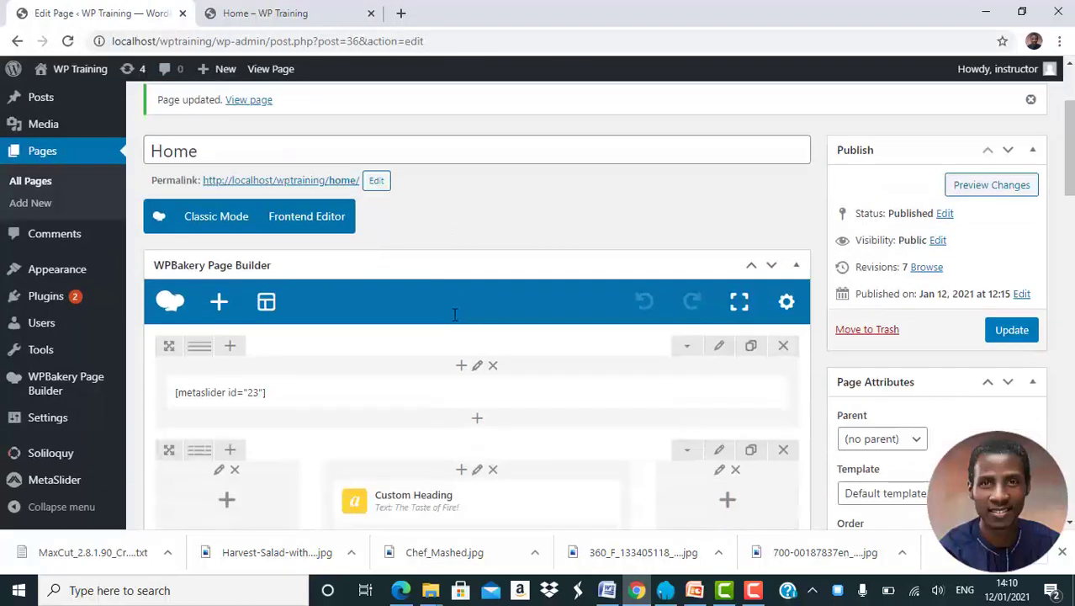
scroll(455, 314, down, 1)
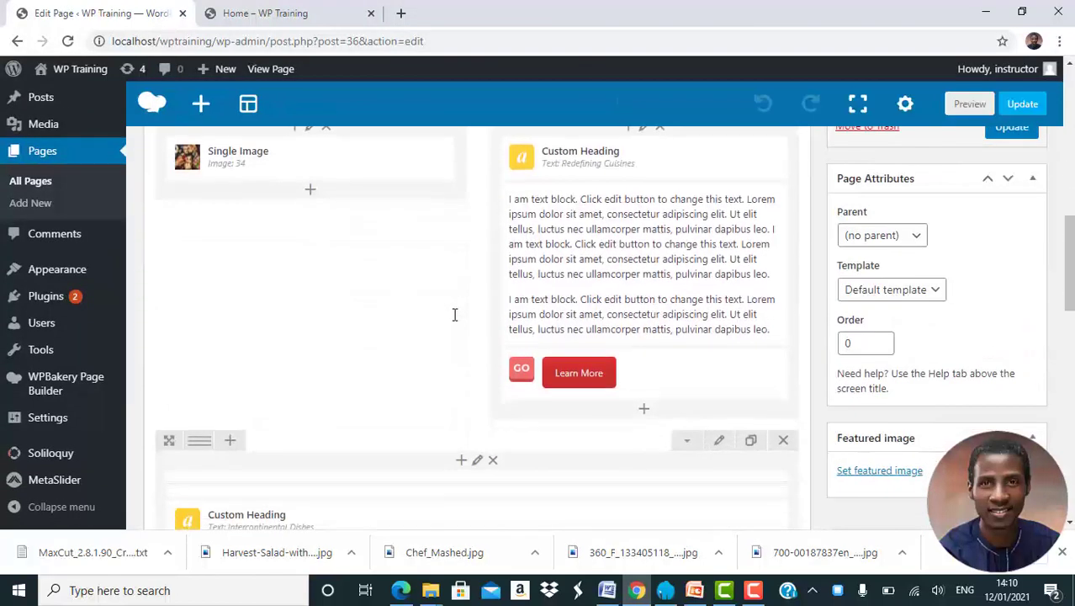
scroll(455, 314, up, 2)
scroll(454, 314, down, 1)
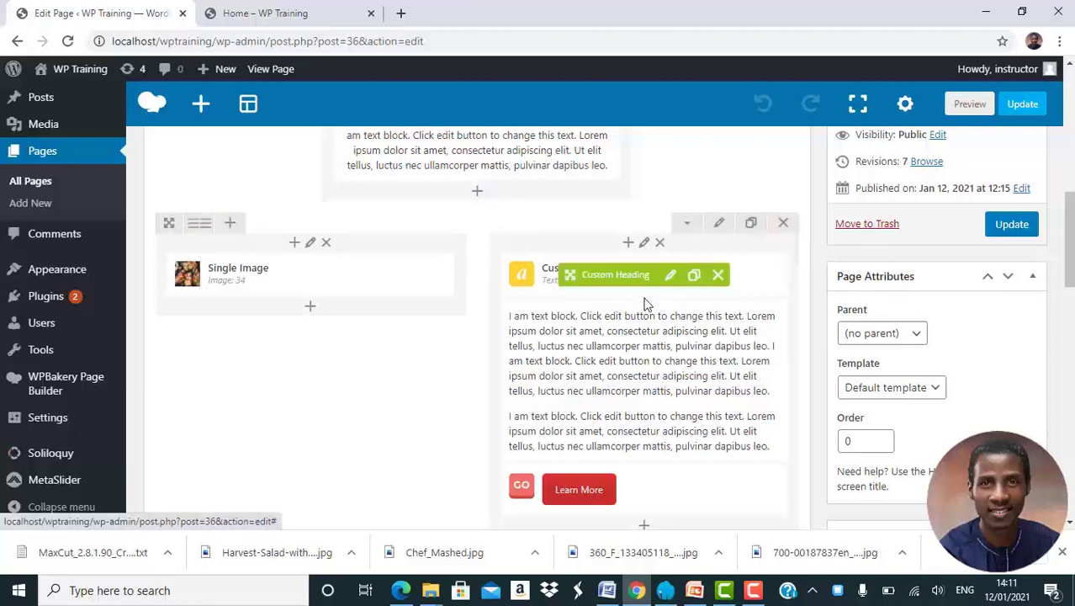
scroll(584, 300, down, 1)
scroll(586, 307, down, 1)
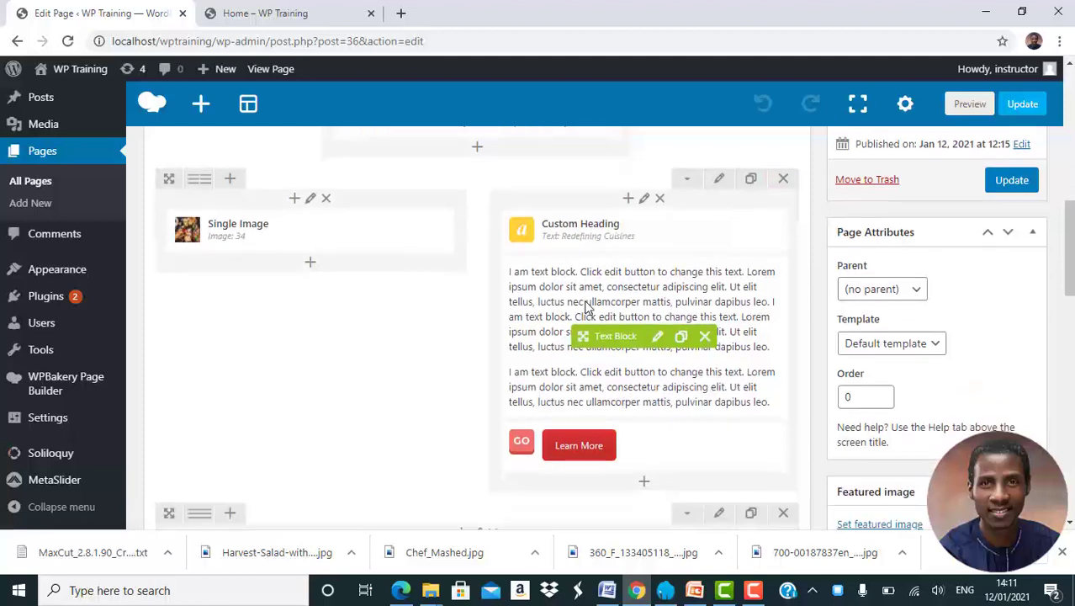
click(753, 182)
scroll(754, 186, down, 4)
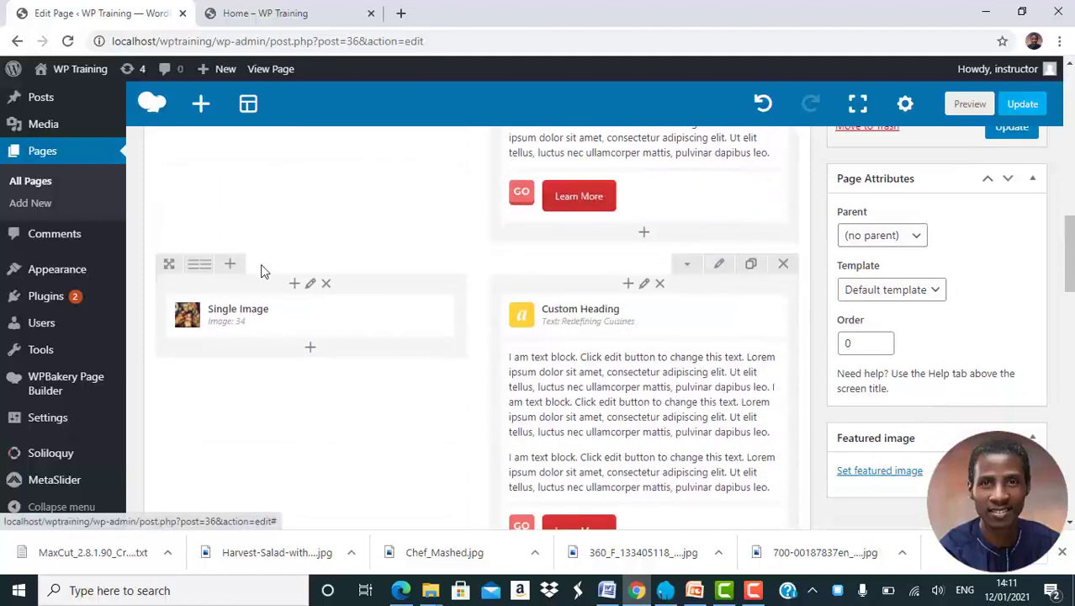
drag(166, 279, 207, 406)
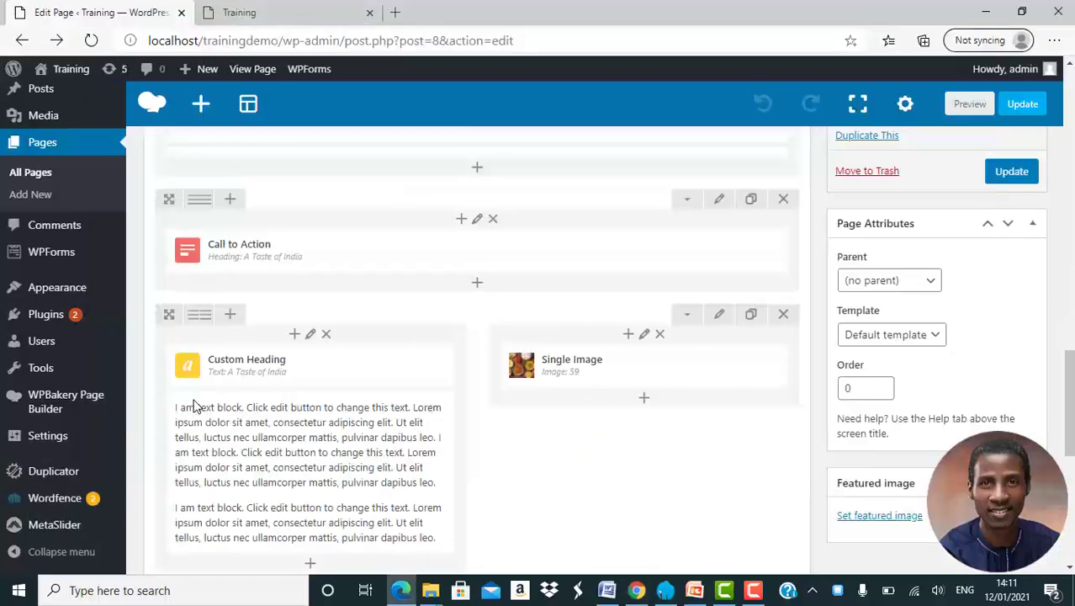
Examine the layout of the row below the Call to Action on the Training site's page in Edge, and return to Chrome.
scroll(194, 406, down, 5)
scroll(193, 406, up, 6)
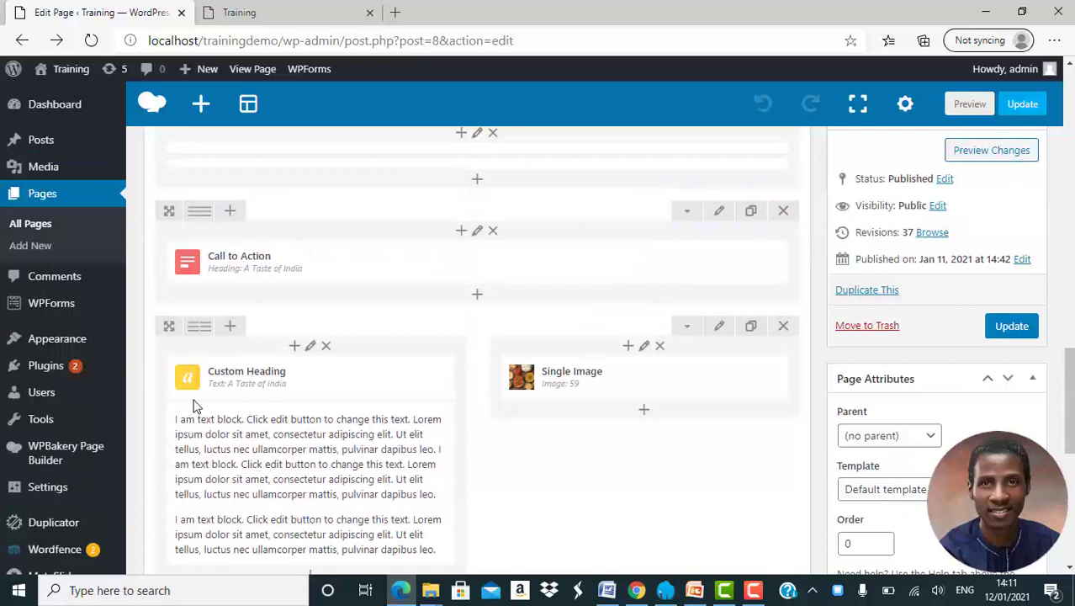
scroll(194, 406, down, 1)
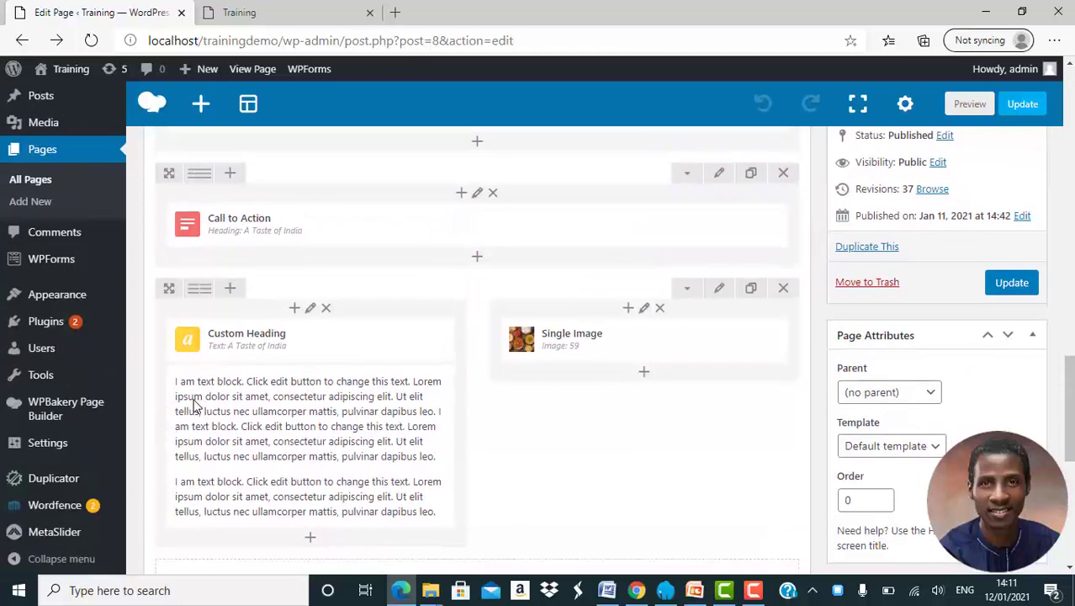
key(alt+Tab)
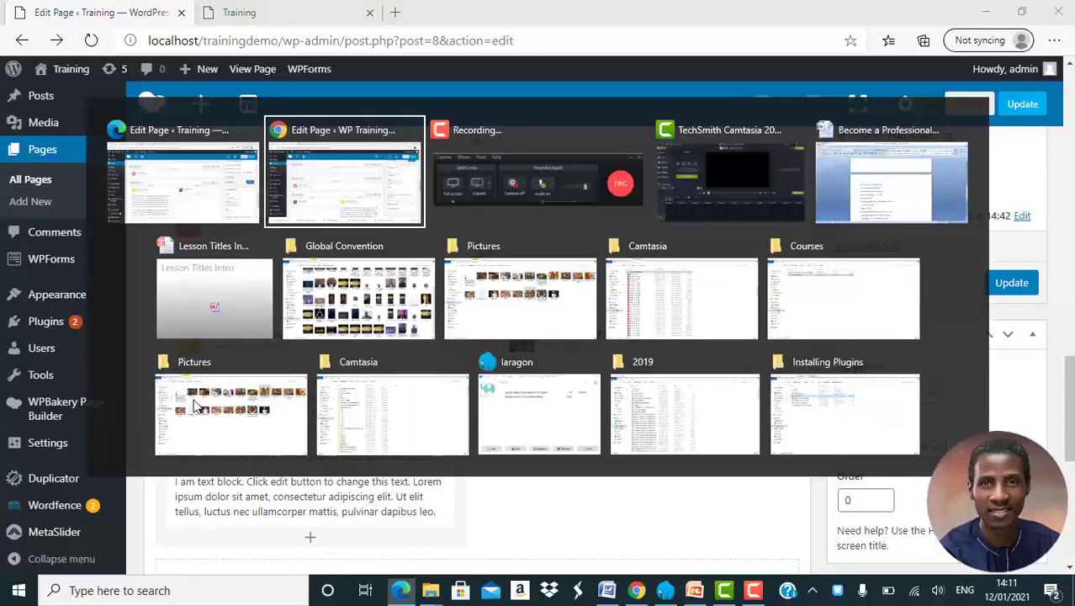
In the copied row, move the heading and text block to the left column and the image to the right, and delete the Learn More button.
mouse_move(244, 424)
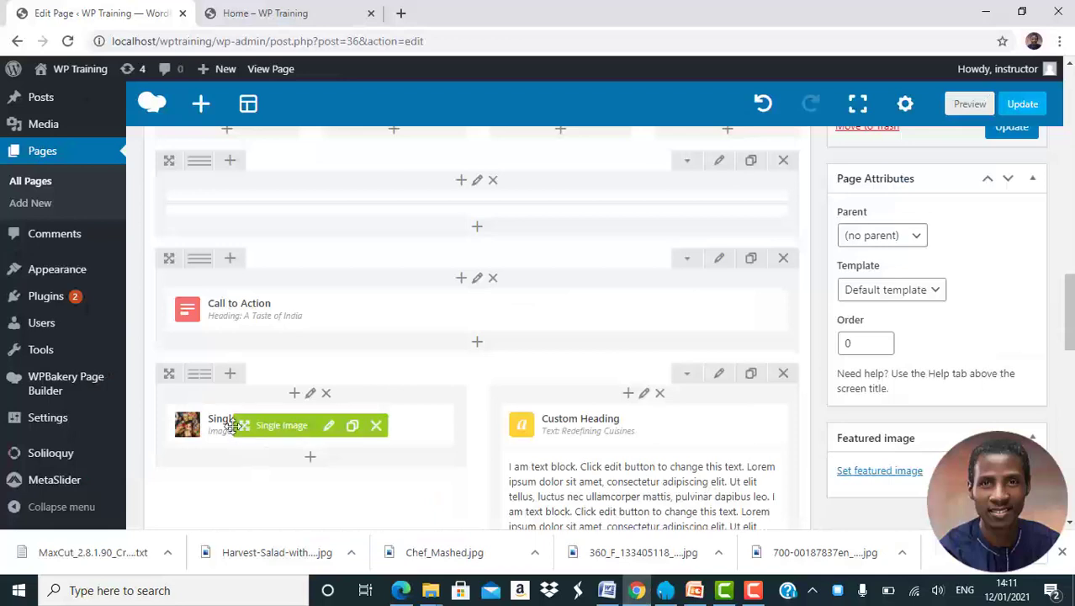
mouse_move(249, 424)
mouse_down()
mouse_move(578, 424)
mouse_move(577, 471)
mouse_move(408, 458)
mouse_move(244, 419)
mouse_up()
drag(613, 520, 237, 305)
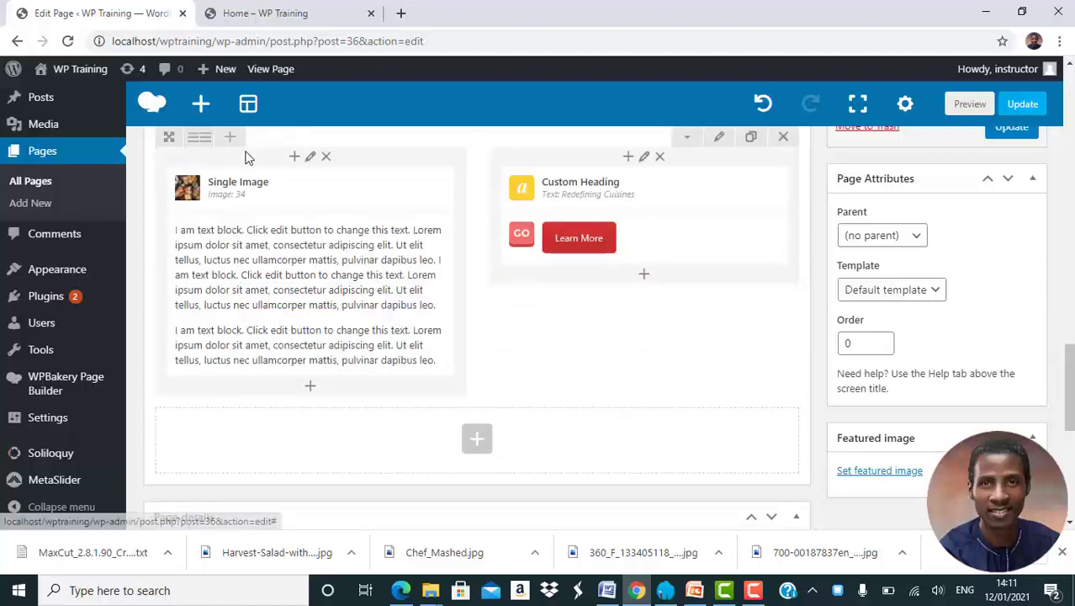
mouse_move(239, 185)
mouse_down()
mouse_move(442, 208)
mouse_move(622, 202)
mouse_move(623, 220)
mouse_move(223, 200)
mouse_move(244, 189)
mouse_up()
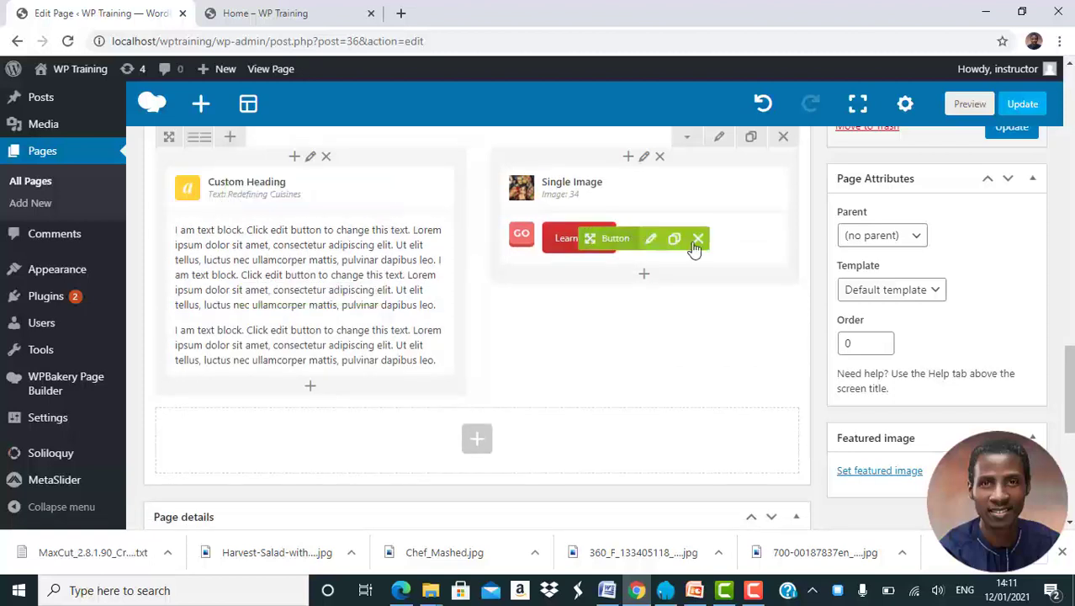
click(698, 239)
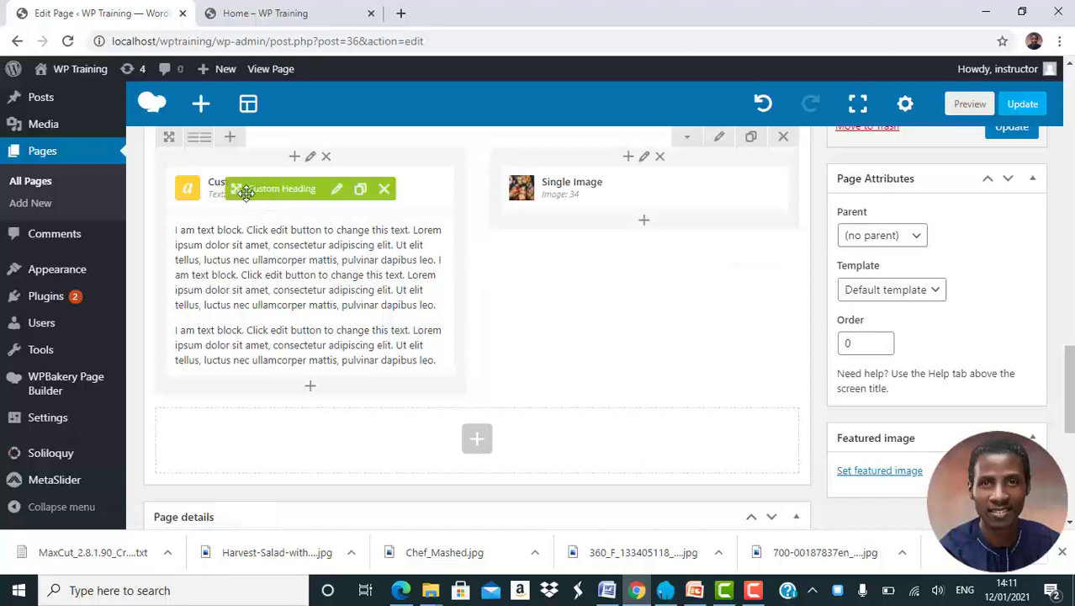
Change the copied row's heading text to "Mother India" and save it.
click(339, 196)
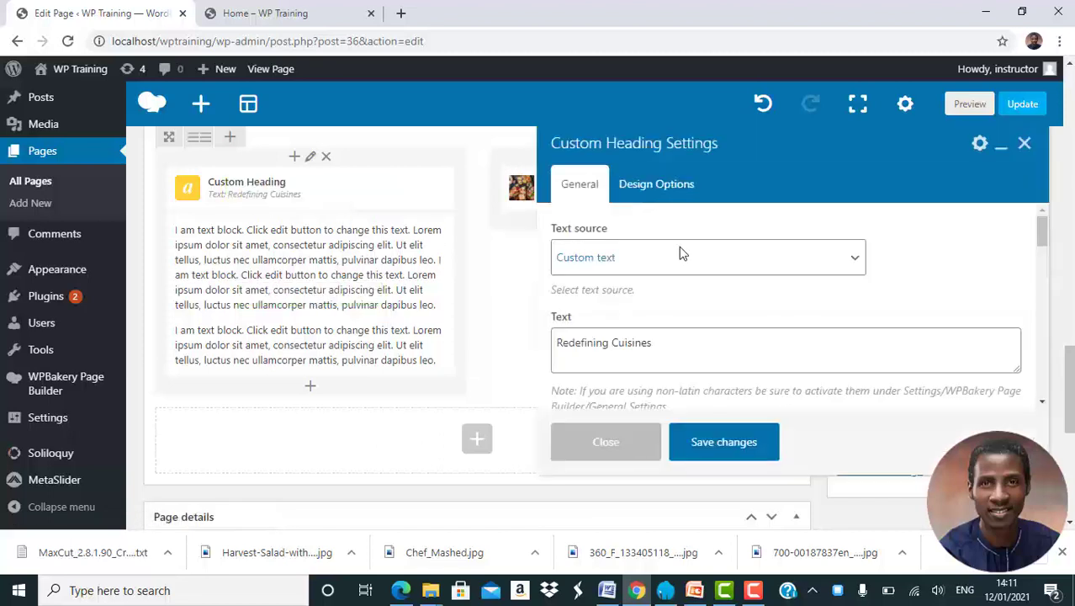
triple_click(670, 342)
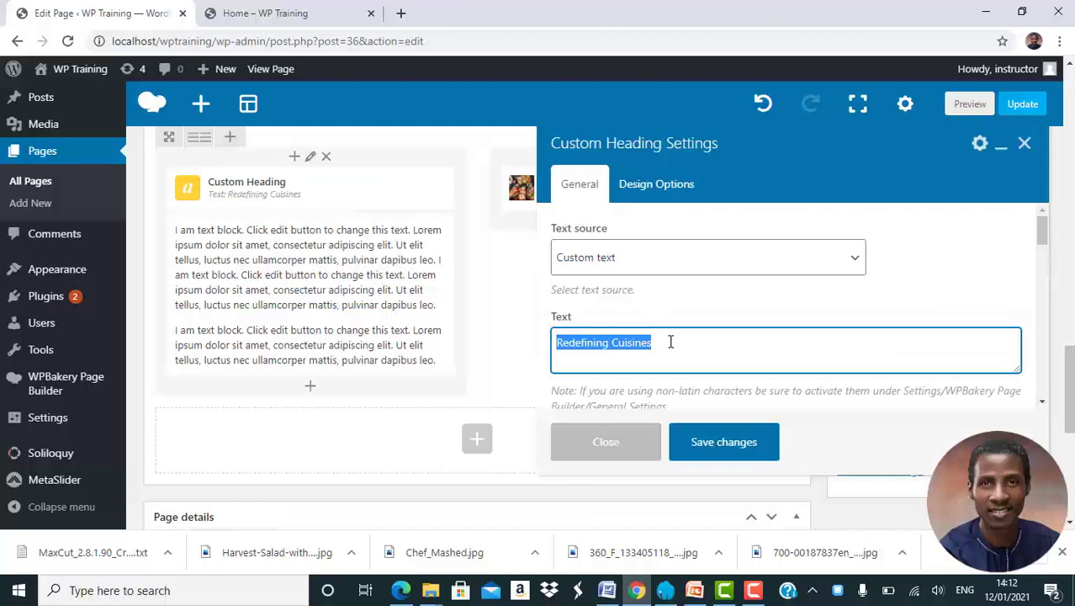
text(Mother India)
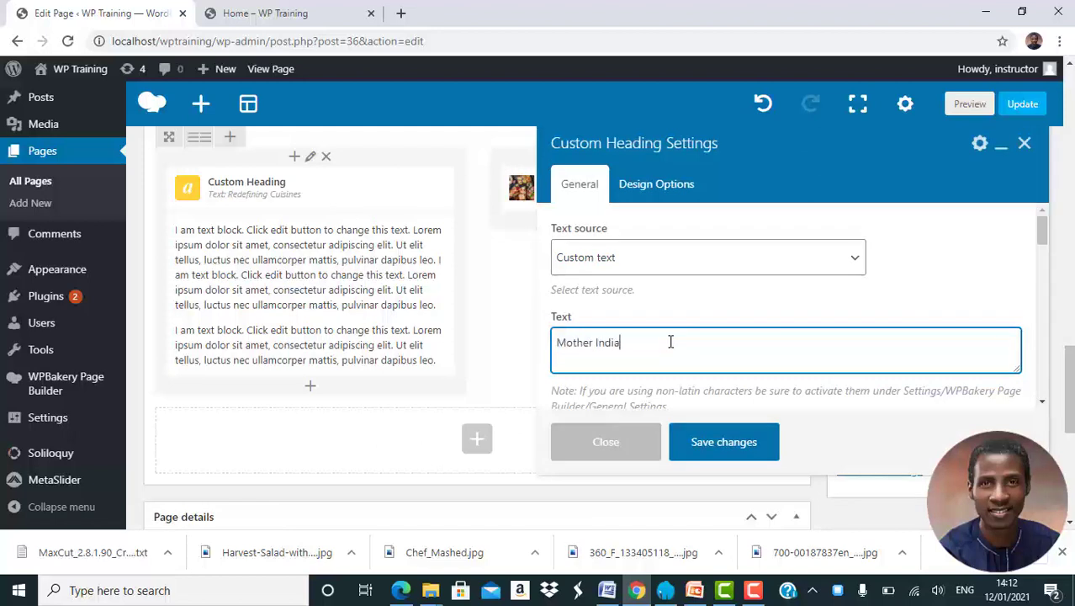
click(715, 442)
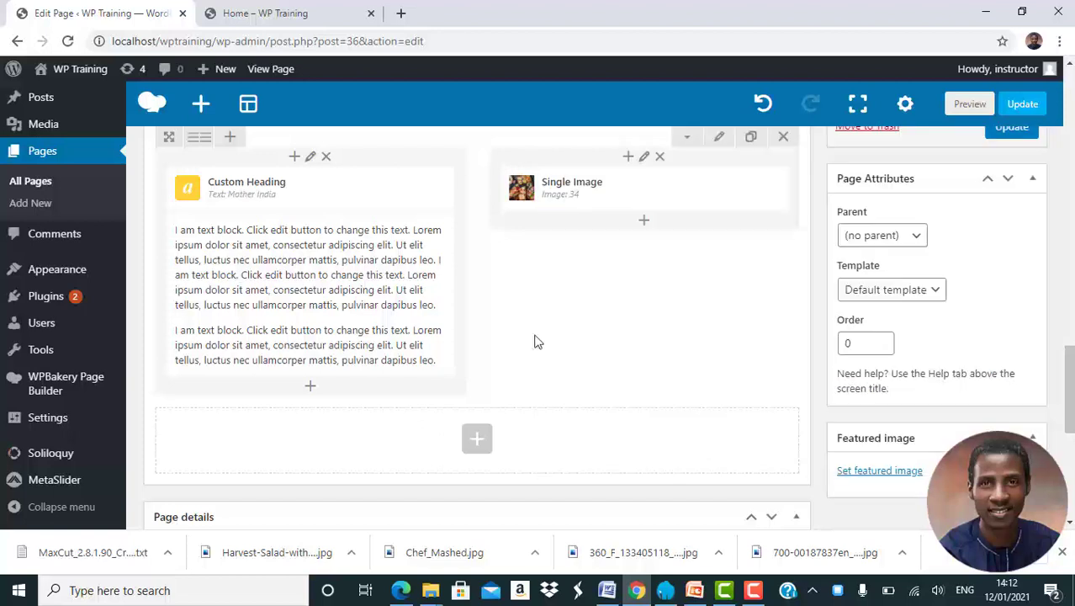
Replace the single image in the "Mother India" row with the uploaded India.jpg from the Training Pictures folder and save the element.
click(666, 200)
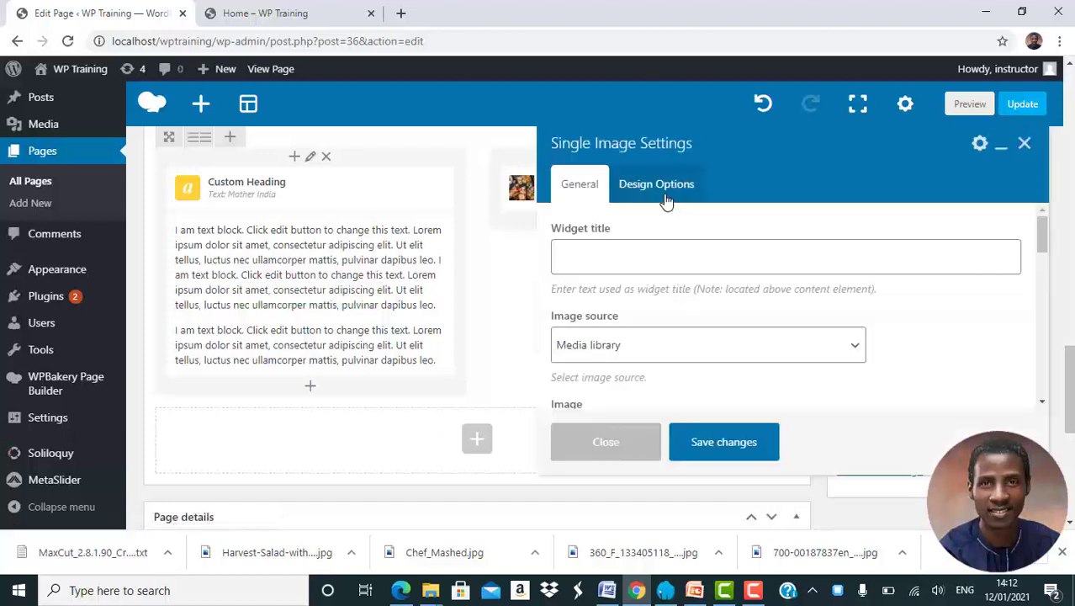
scroll(680, 354, down, 2)
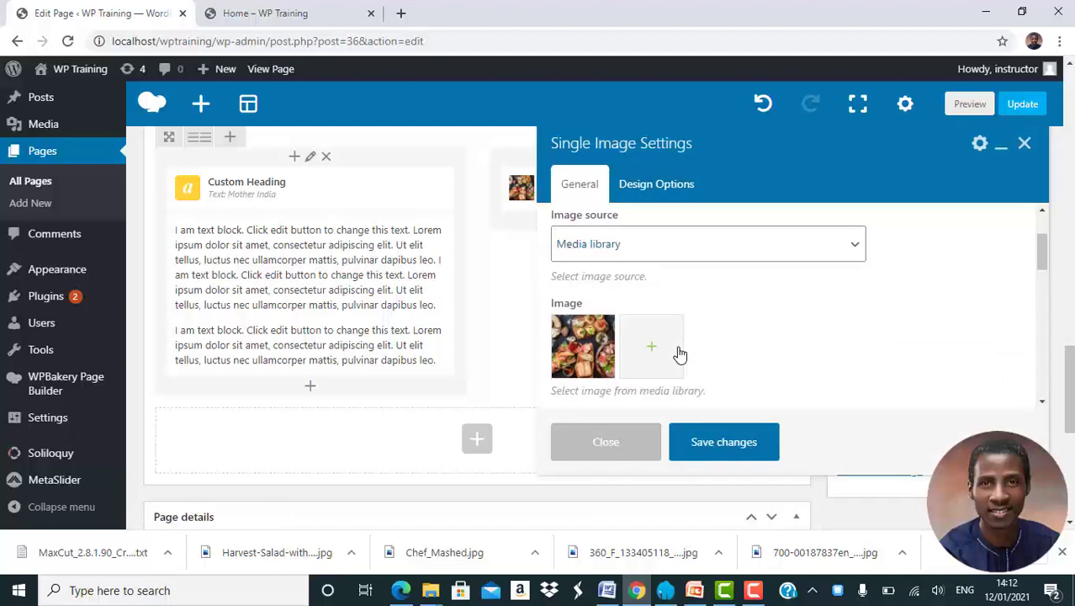
click(587, 354)
click(587, 354)
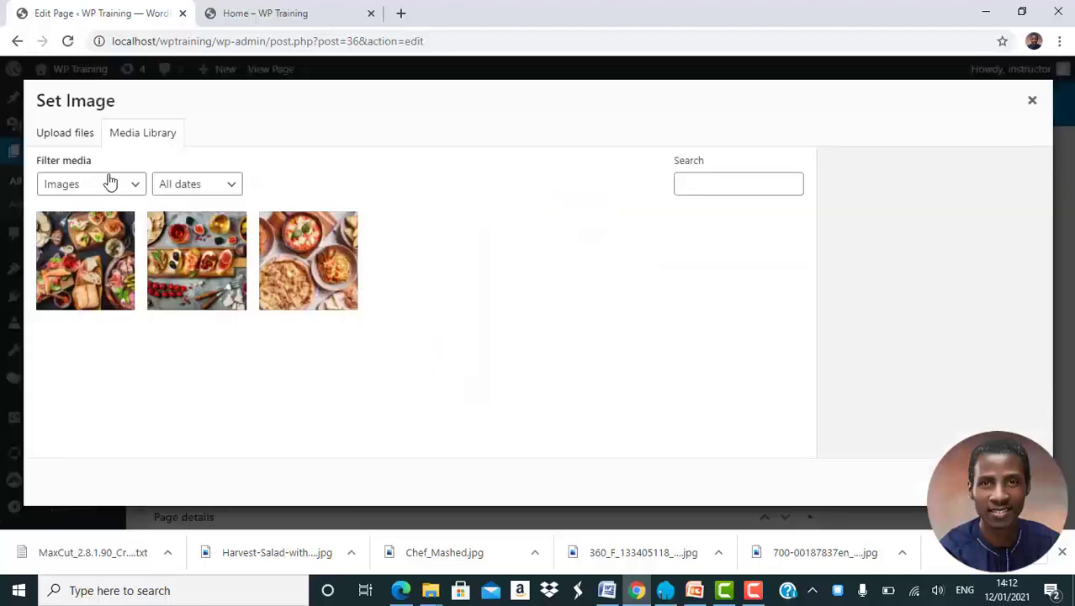
click(76, 136)
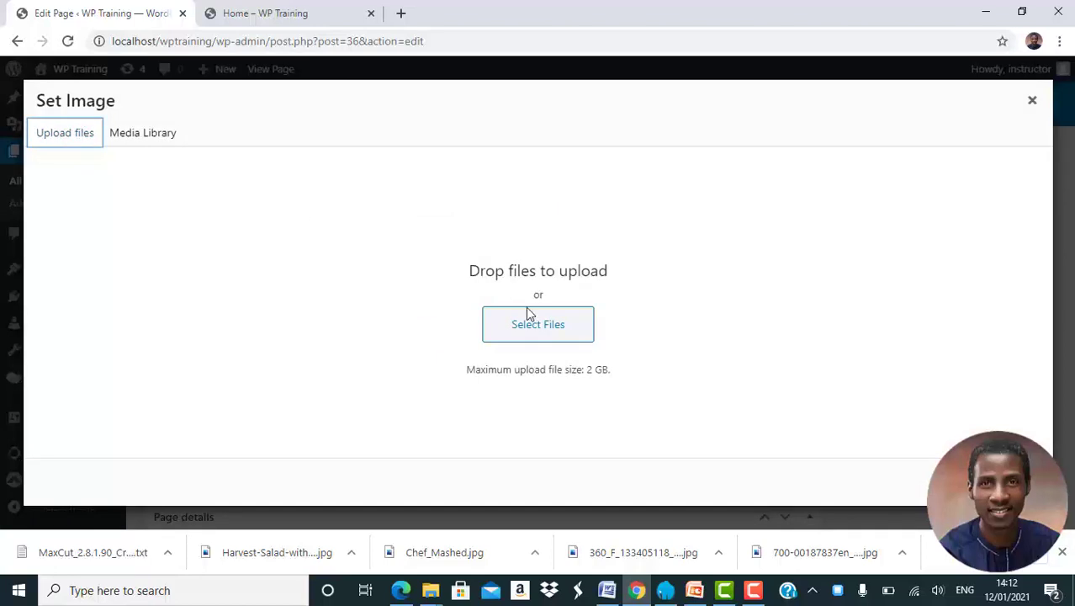
click(539, 329)
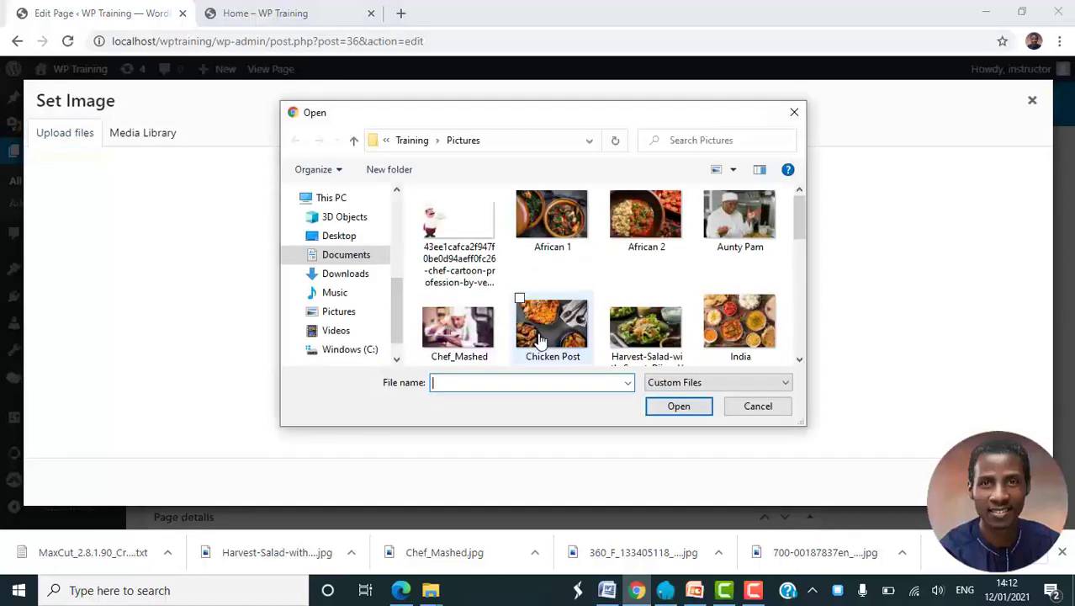
click(749, 324)
click(685, 411)
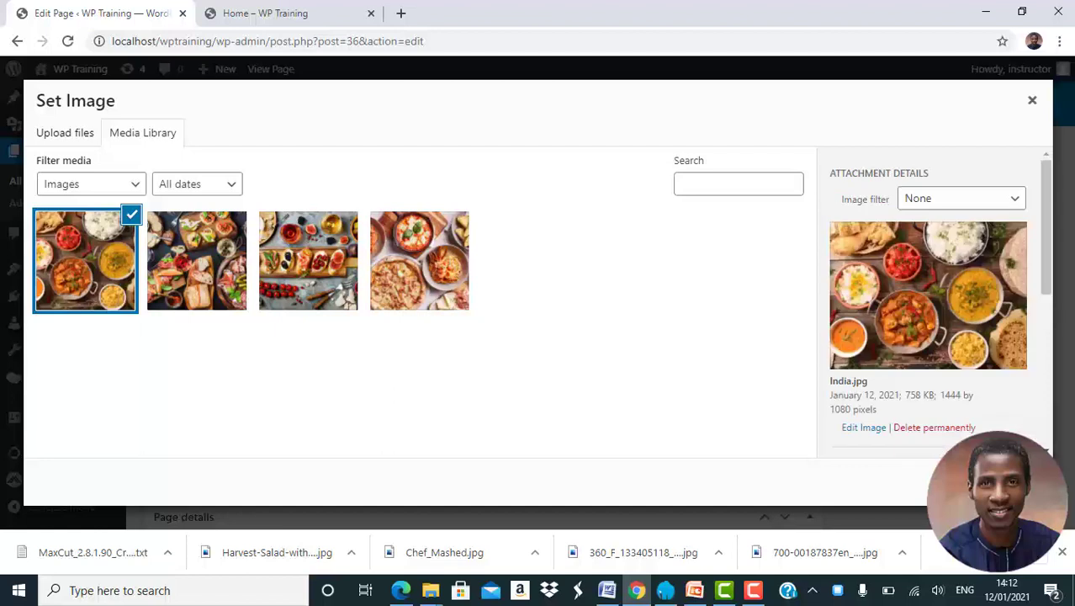
click(1006, 482)
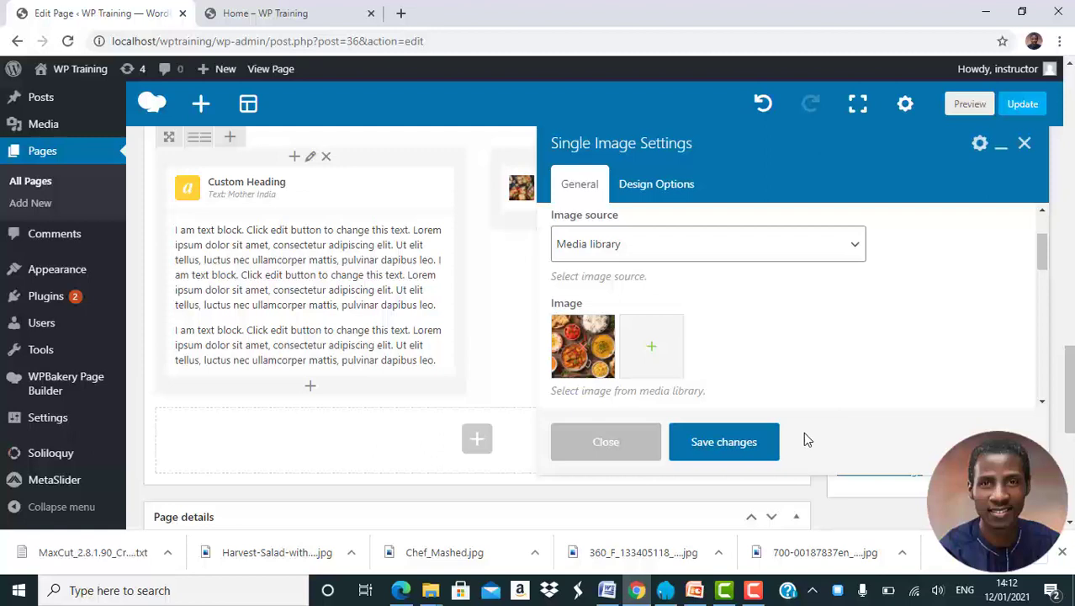
click(740, 443)
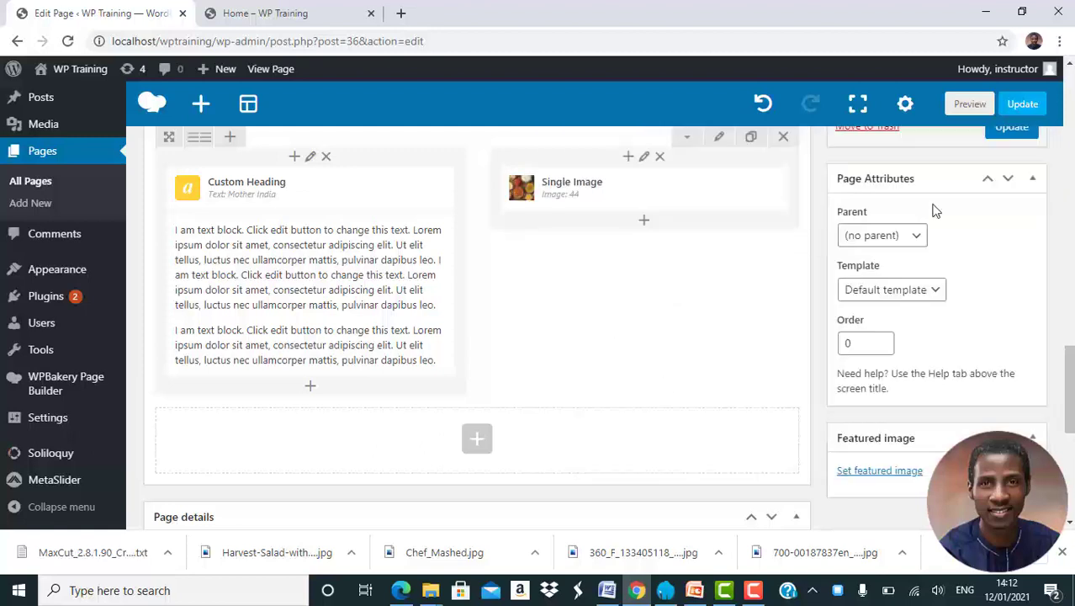
Update the page and reload the published Home page with the new "Mother India" row.
click(1008, 145)
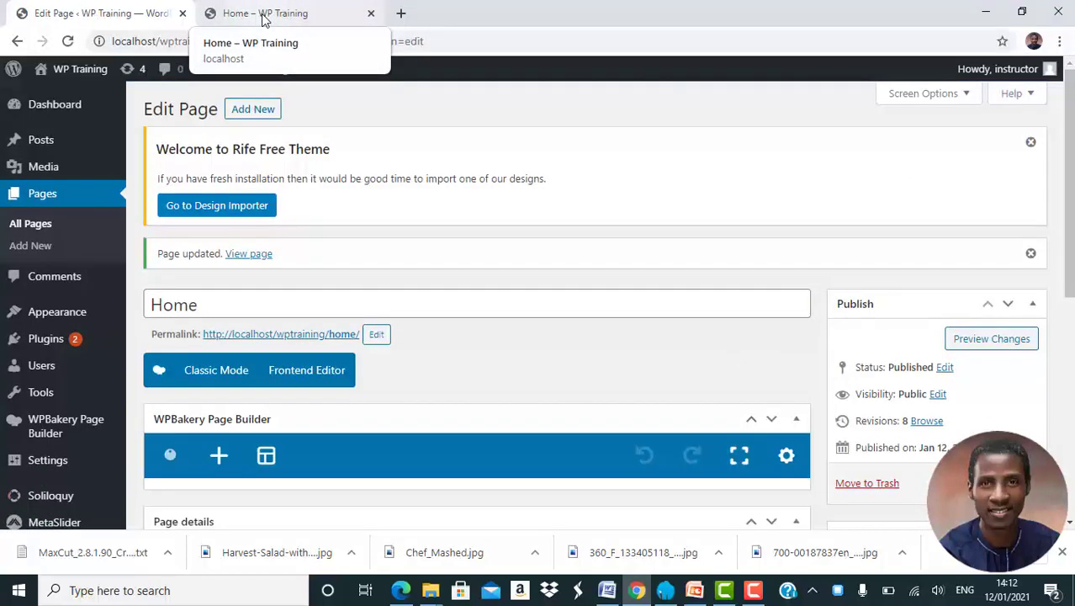
click(263, 15)
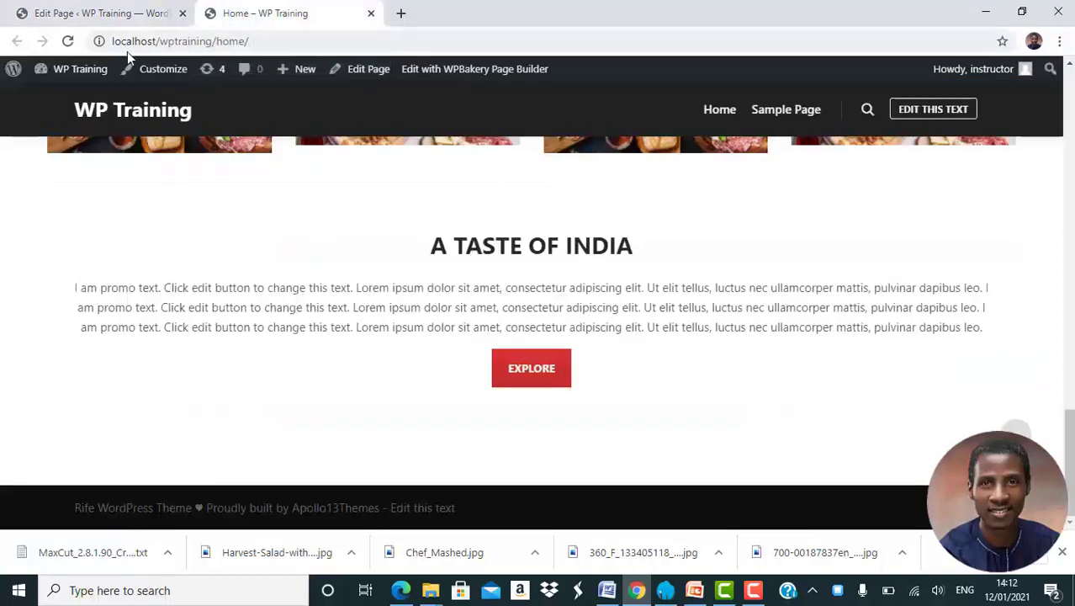
click(68, 41)
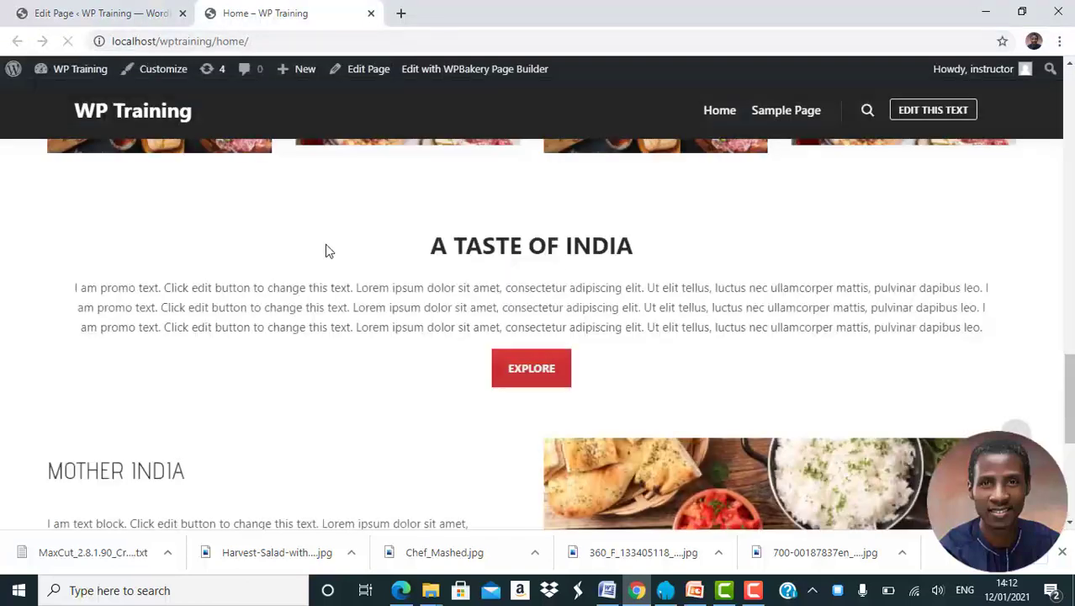
Examine the spacing and layout of the "A Taste of India" Call to Action and the "Mother India" row on the published page.
scroll(380, 290, down, 1)
scroll(380, 291, down, 1)
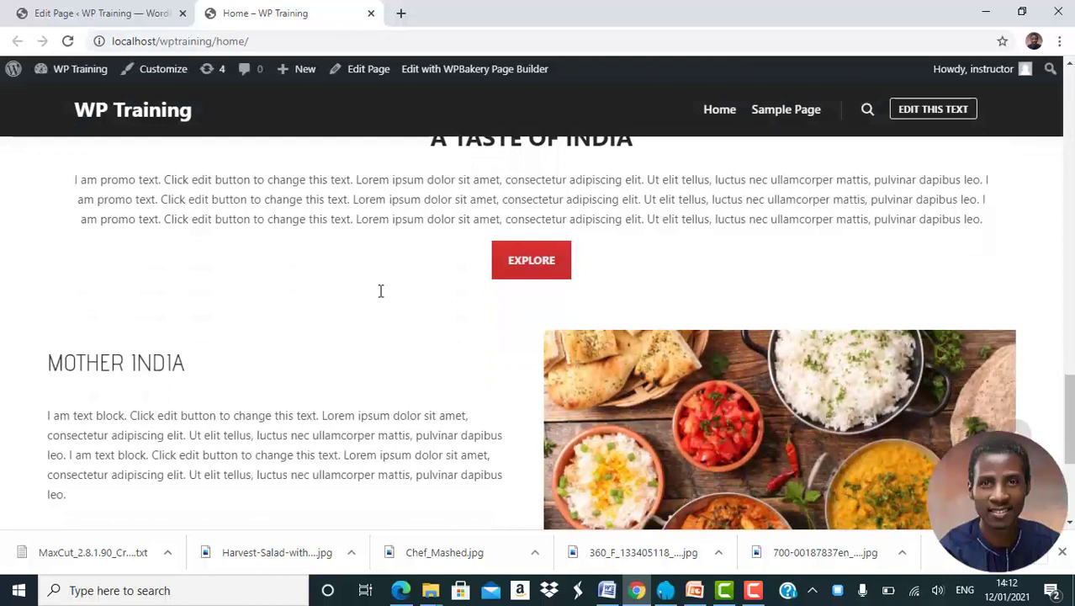
scroll(381, 291, up, 2)
scroll(380, 291, down, 2)
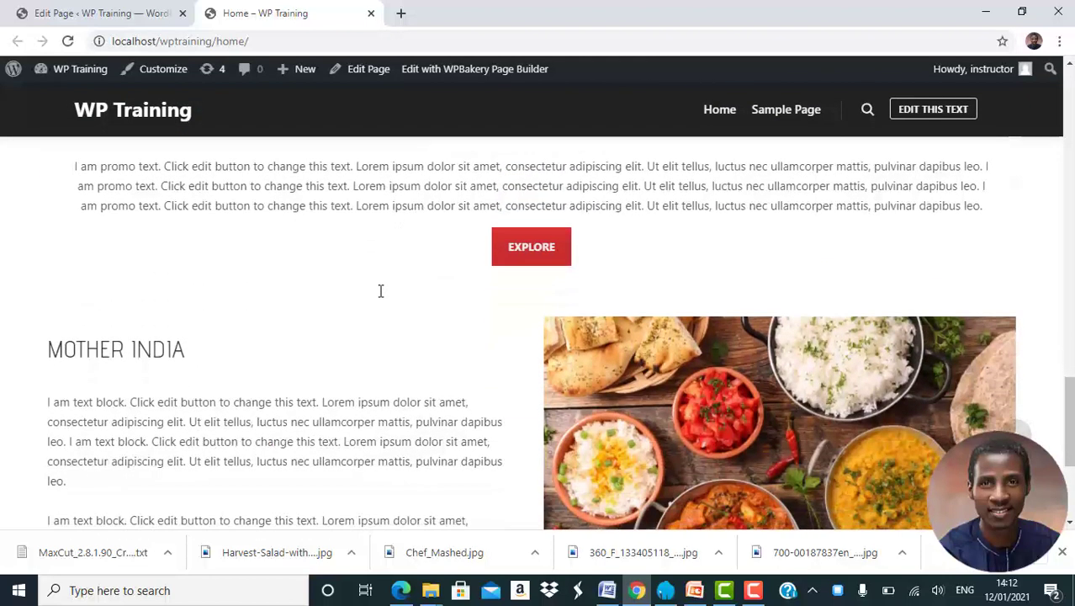
scroll(380, 290, down, 2)
scroll(380, 290, up, 2)
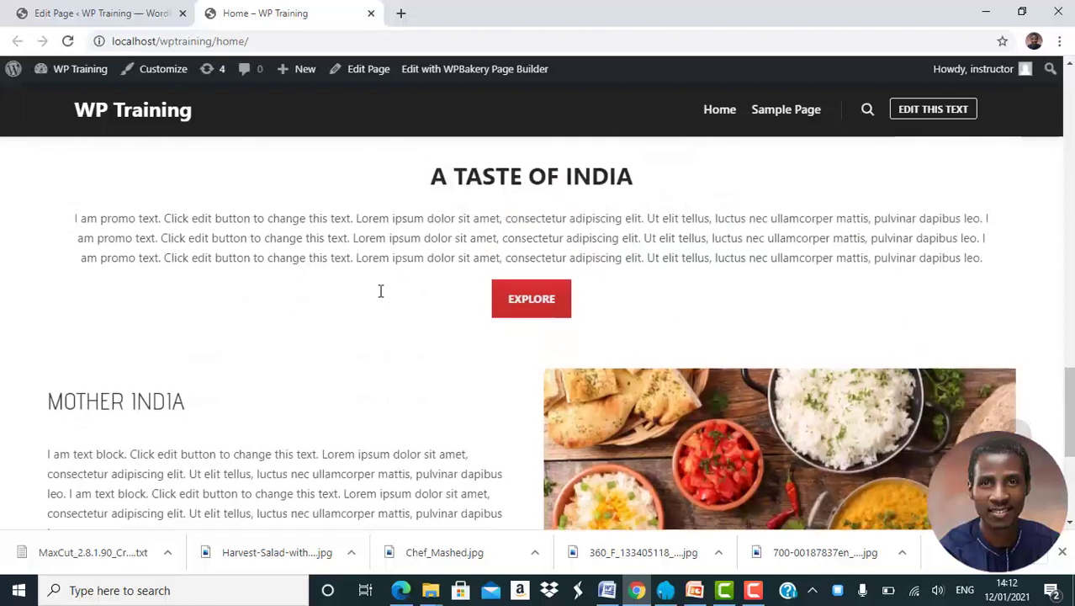
scroll(380, 290, down, 2)
scroll(380, 290, up, 1)
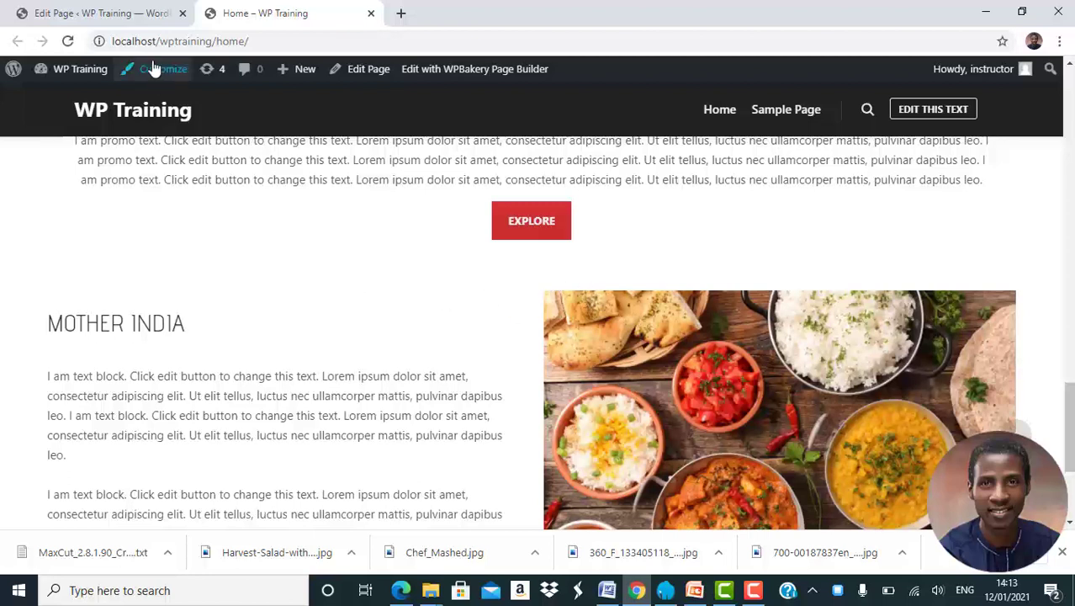
Back in the page editor, set the "Mother India" row to the custom layout 1/1 + 1/2 + 1/2.
click(110, 14)
scroll(466, 378, down, 10)
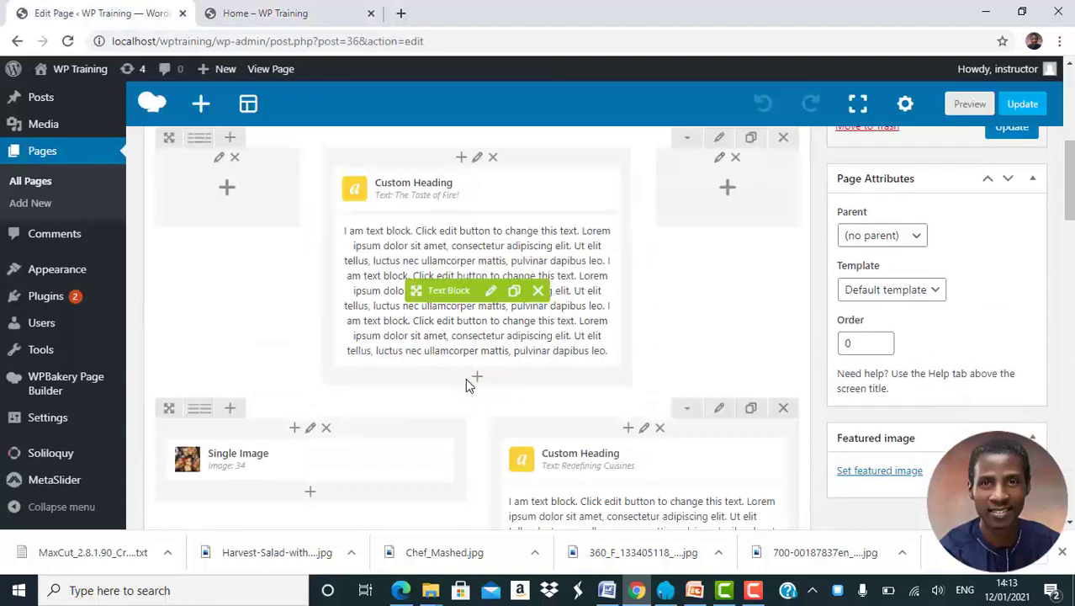
scroll(466, 377, down, 5)
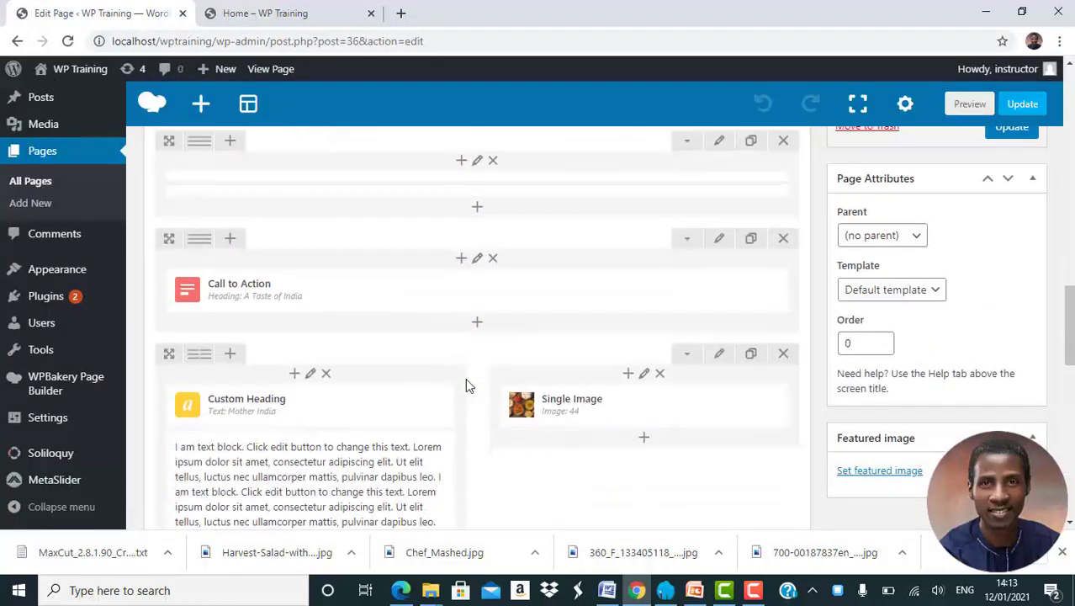
scroll(465, 377, down, 1)
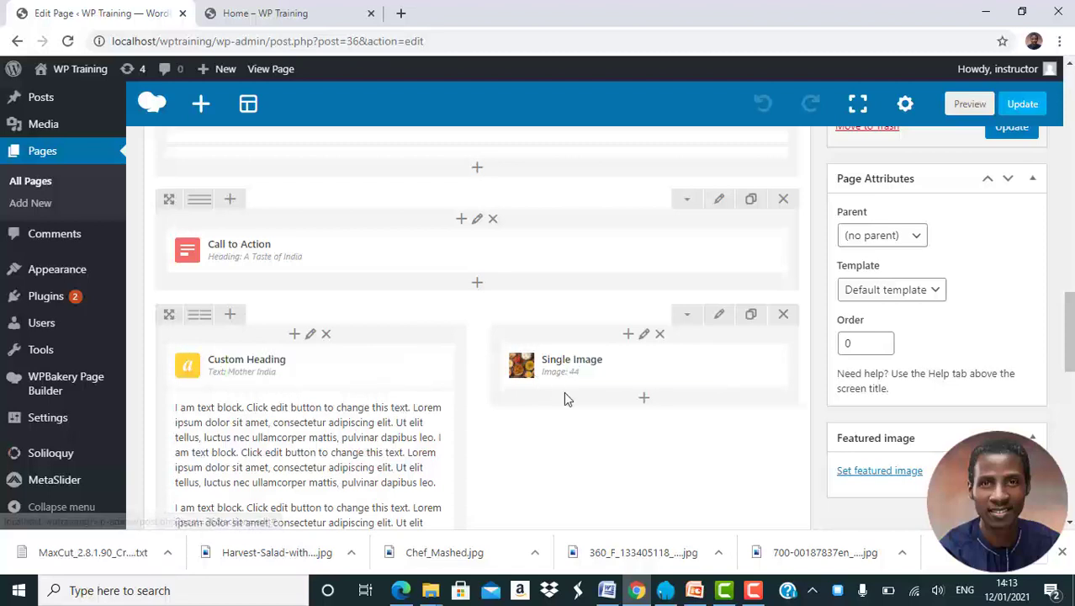
drag(192, 363, 200, 324)
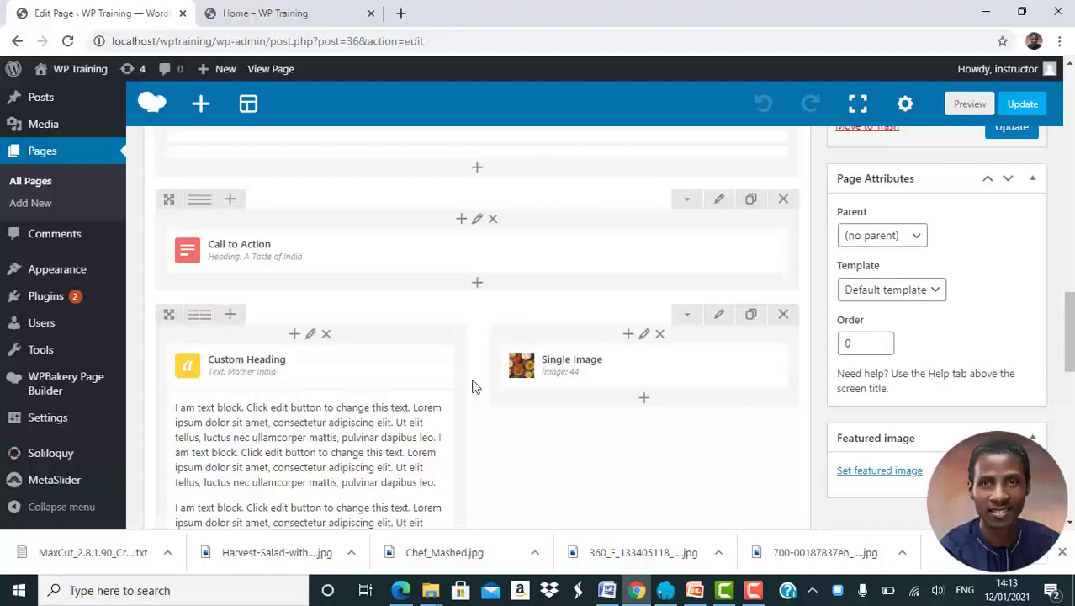
mouse_move(200, 313)
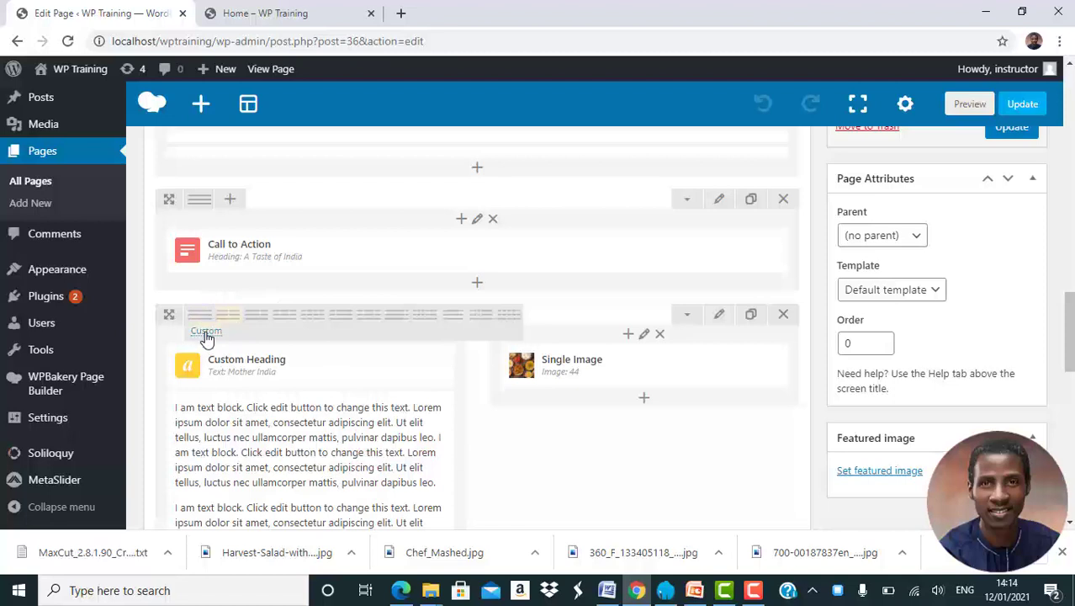
click(206, 332)
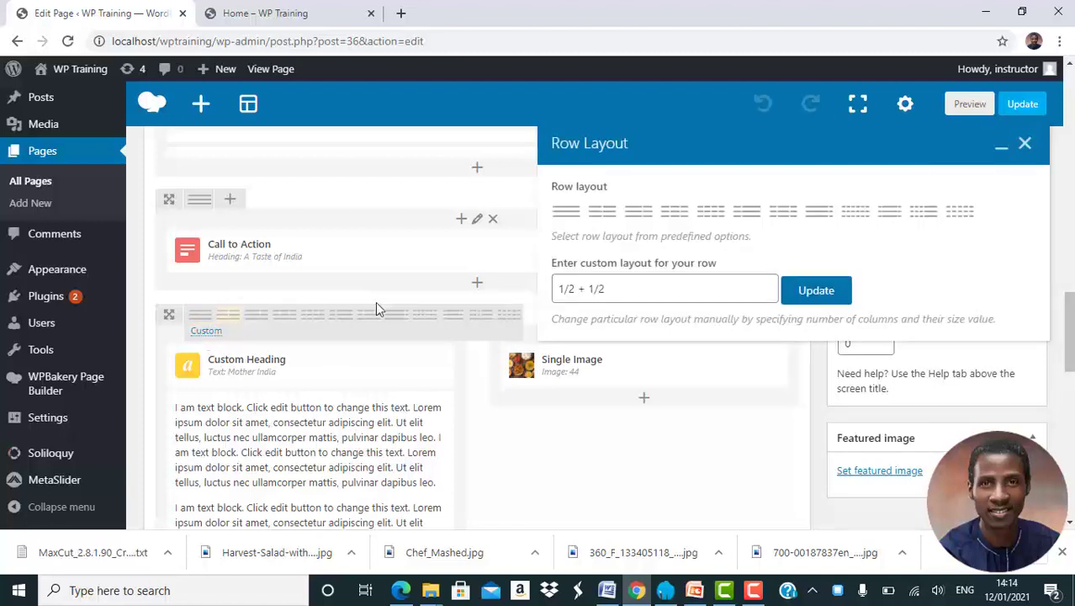
click(617, 293)
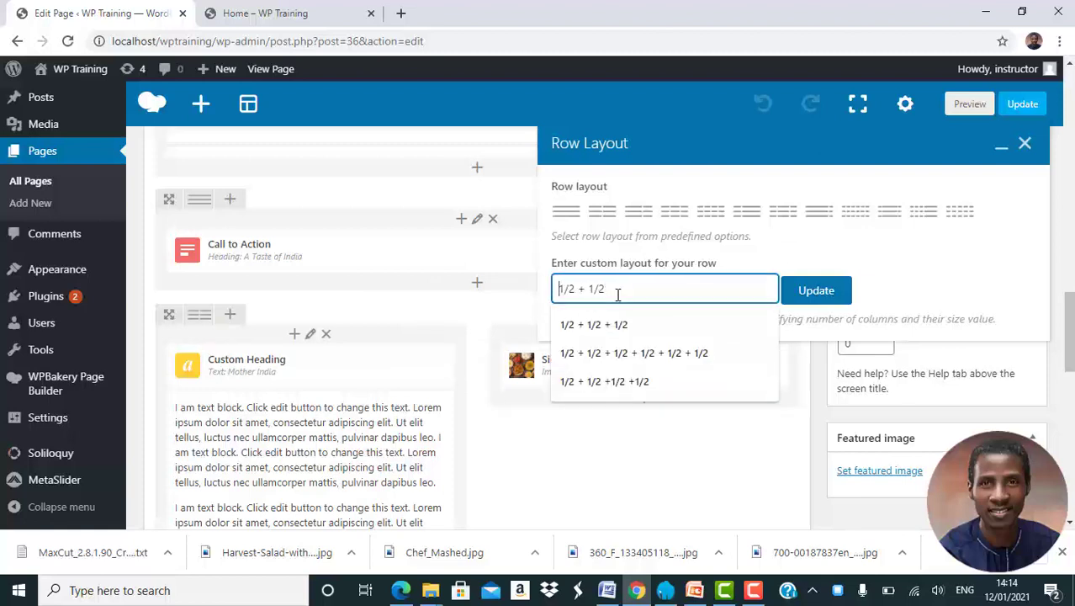
text(1/1 )
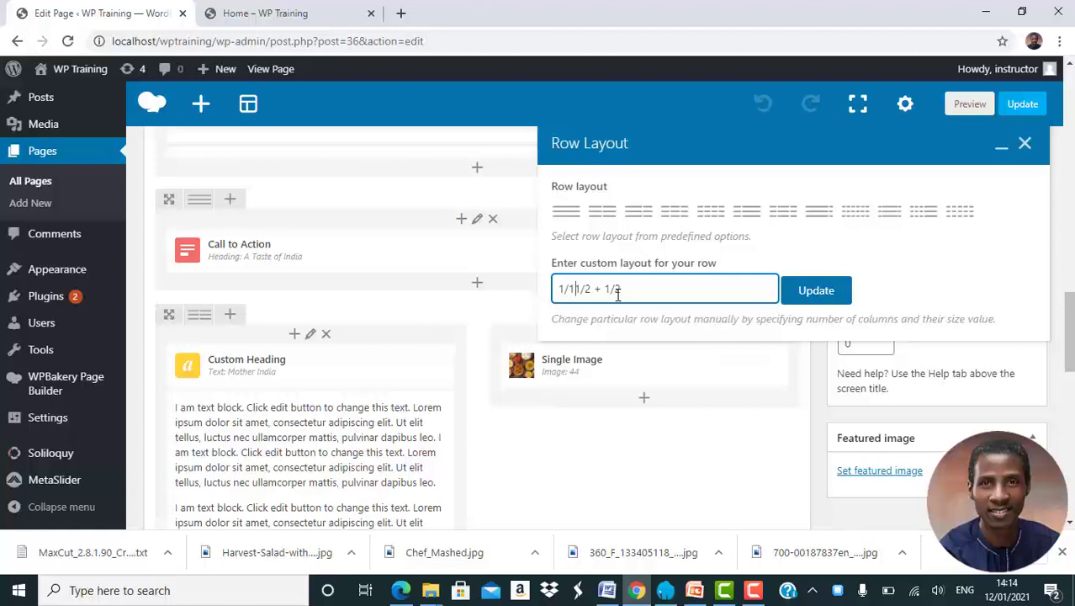
text(+)
click(804, 290)
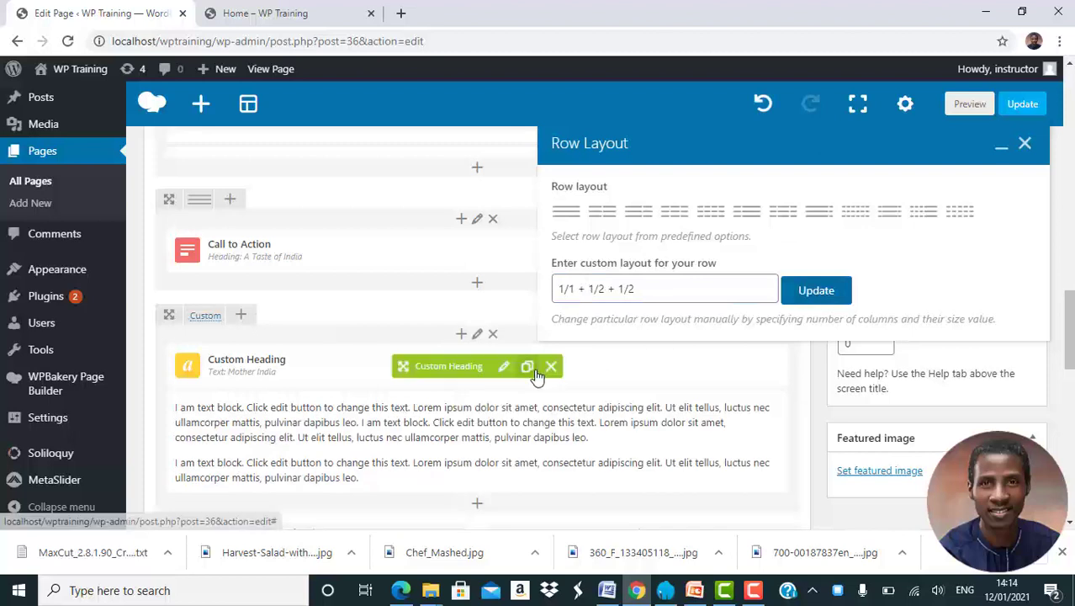
scroll(351, 392, down, 1)
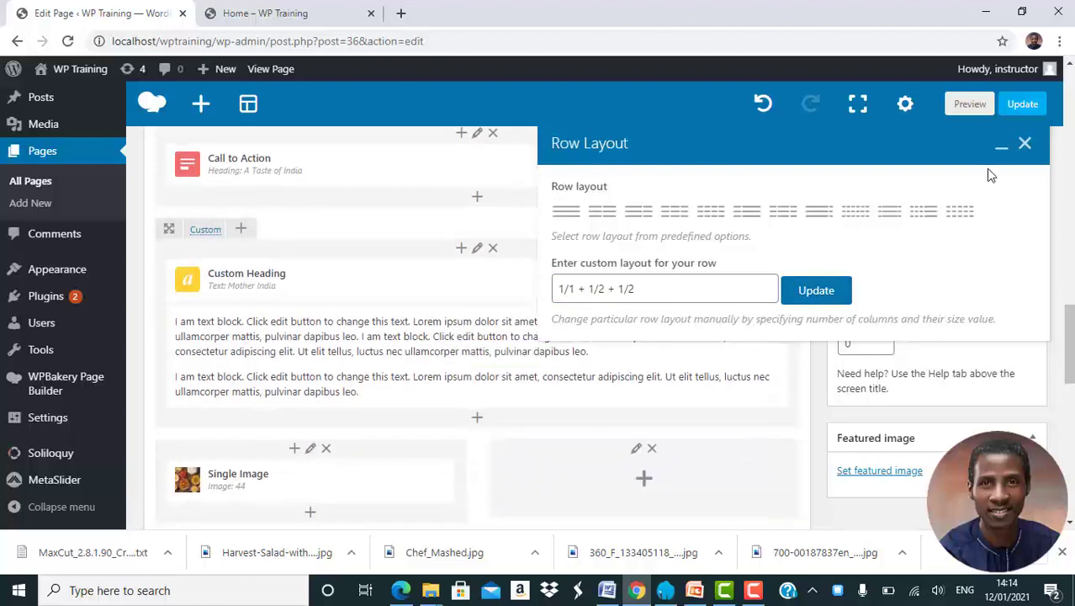
click(1024, 148)
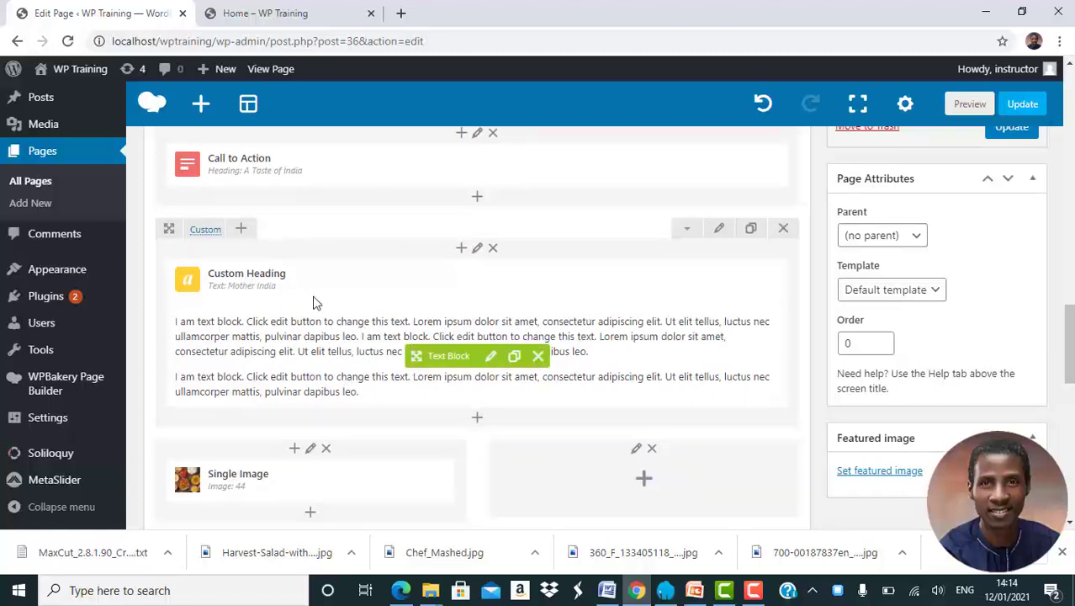
Move the text block and "Mother India" heading into the empty half-width column, and add a 32px Empty Space to the full-width column.
drag(417, 356, 619, 281)
drag(406, 240, 595, 325)
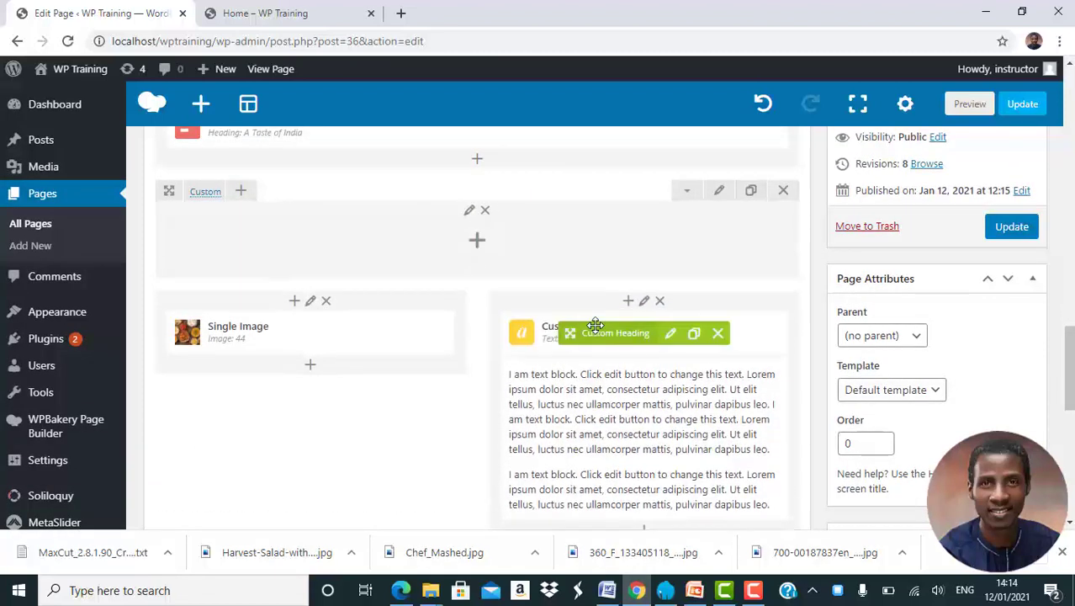
click(476, 242)
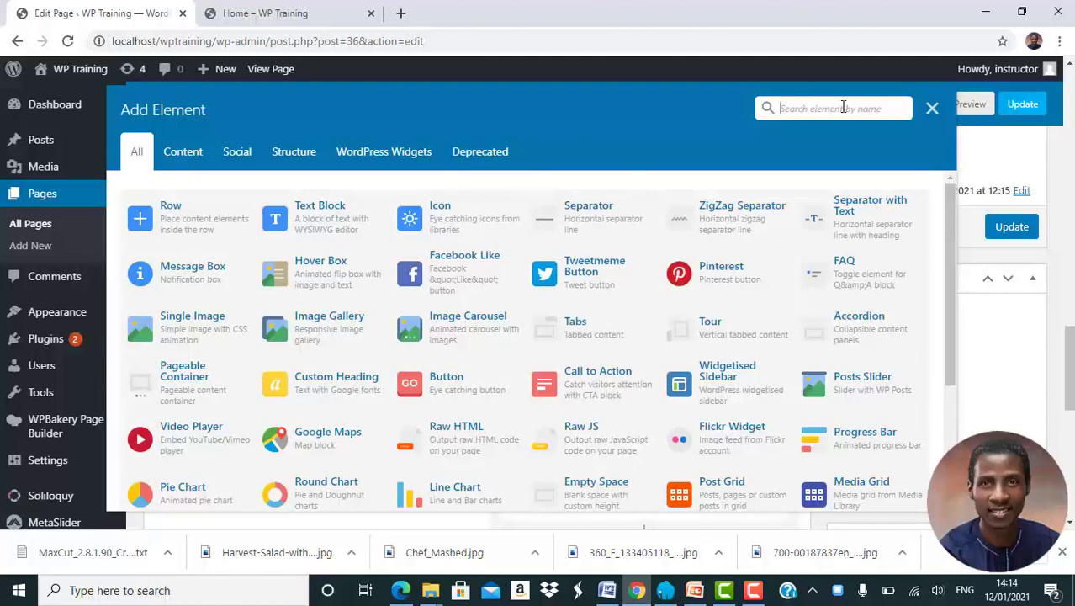
text(empt)
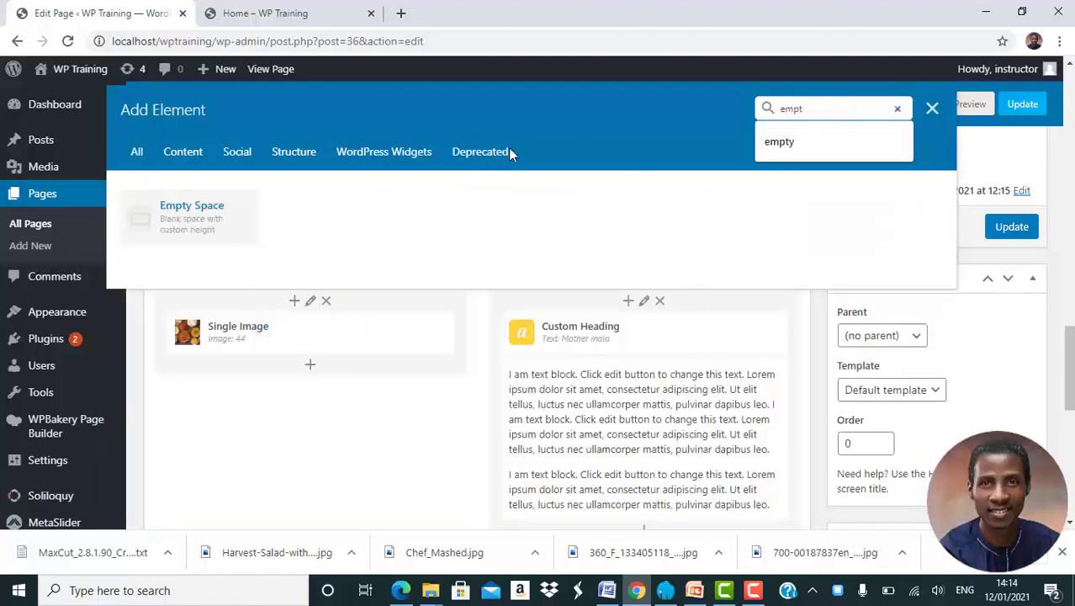
click(216, 216)
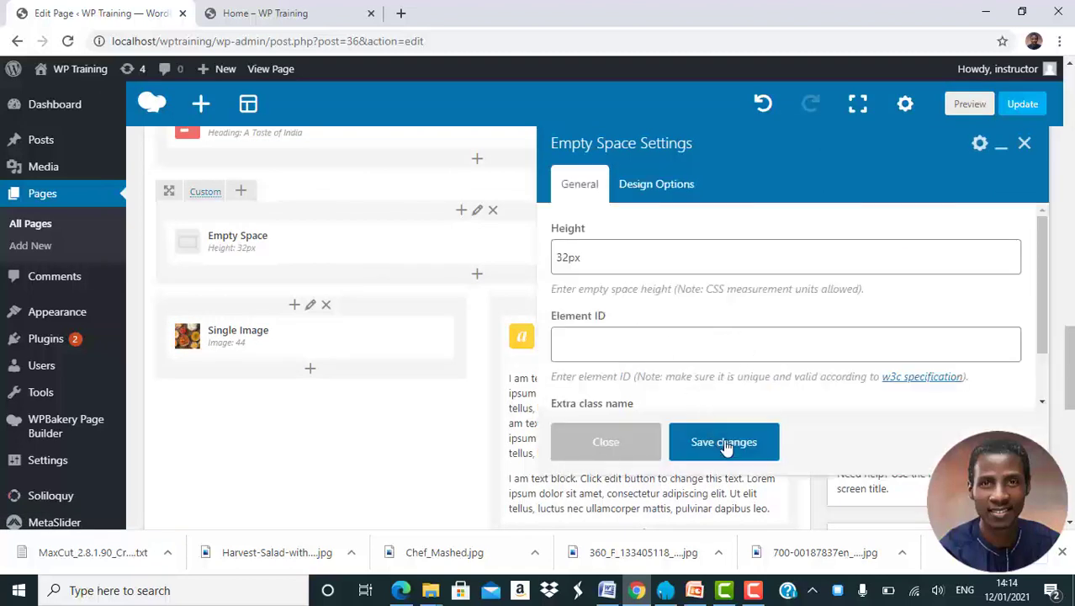
click(725, 446)
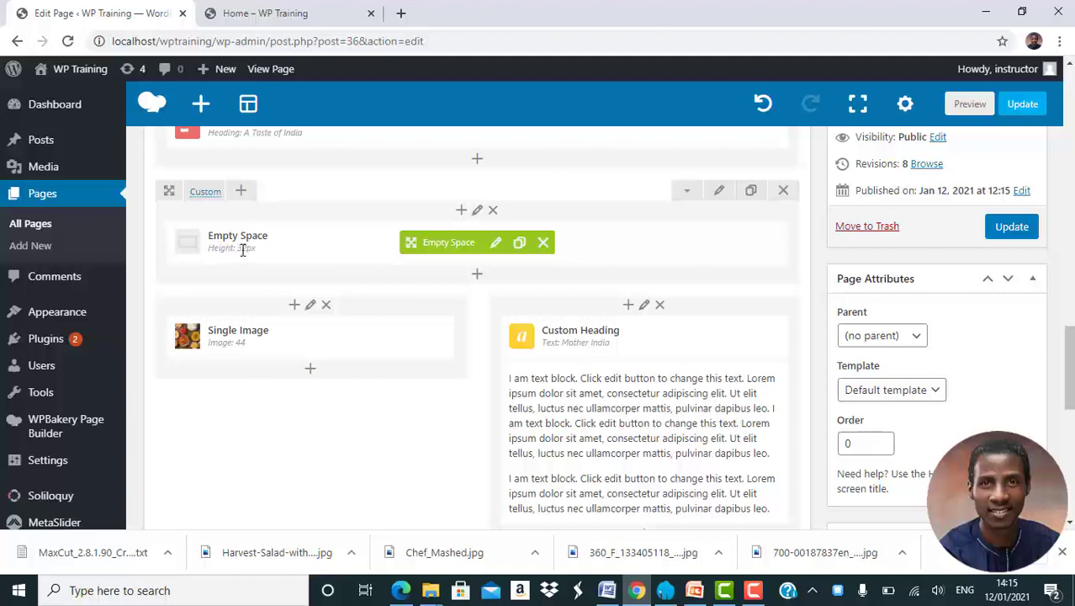
click(496, 243)
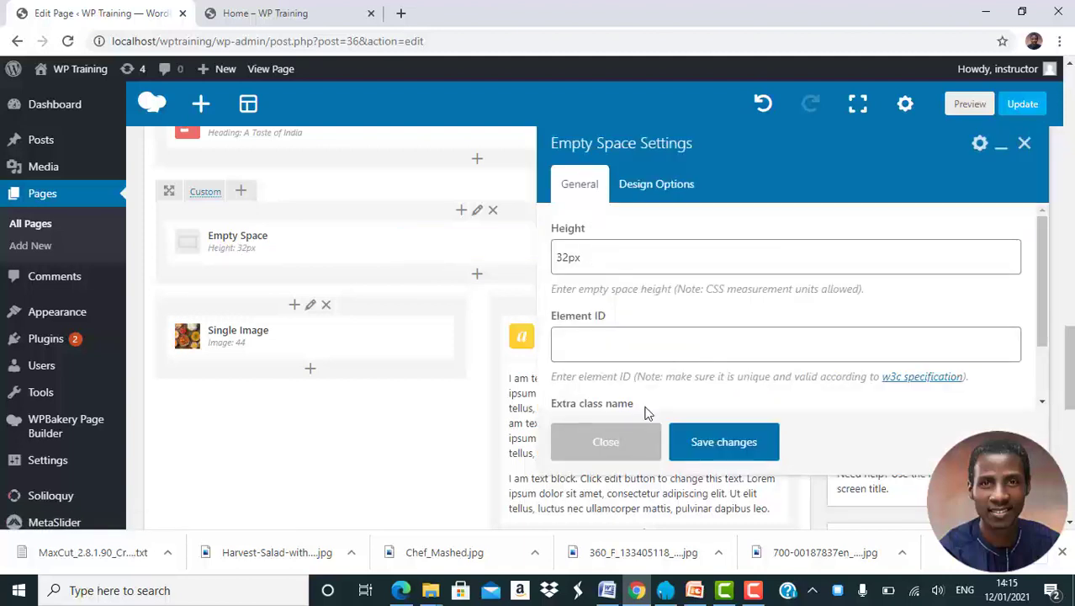
click(614, 450)
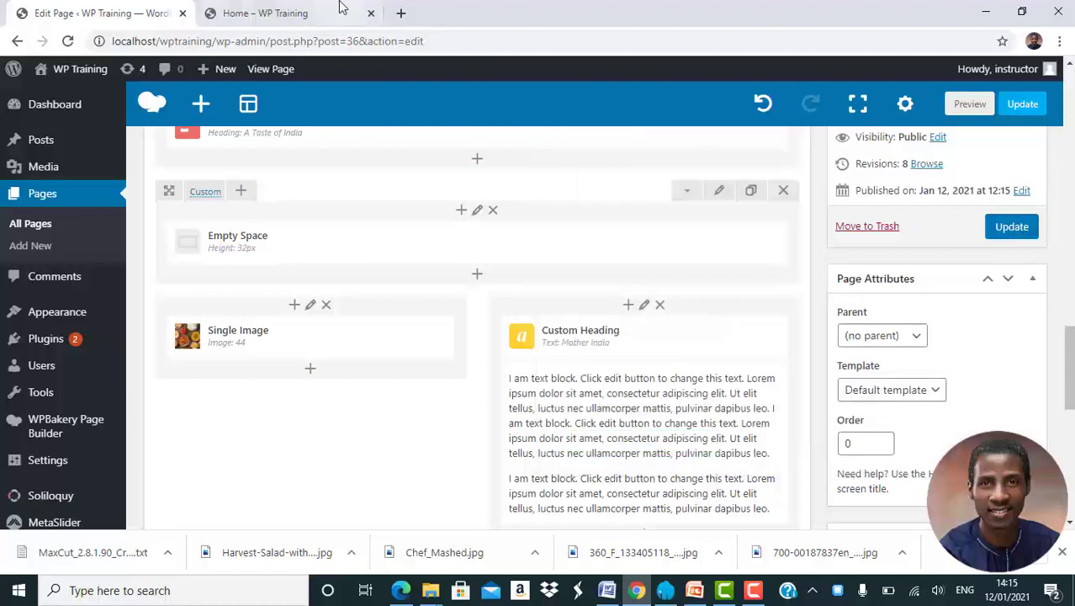
Update the page and reload the published Home page to check the rearranged "Mother India" row.
click(1018, 227)
click(265, 11)
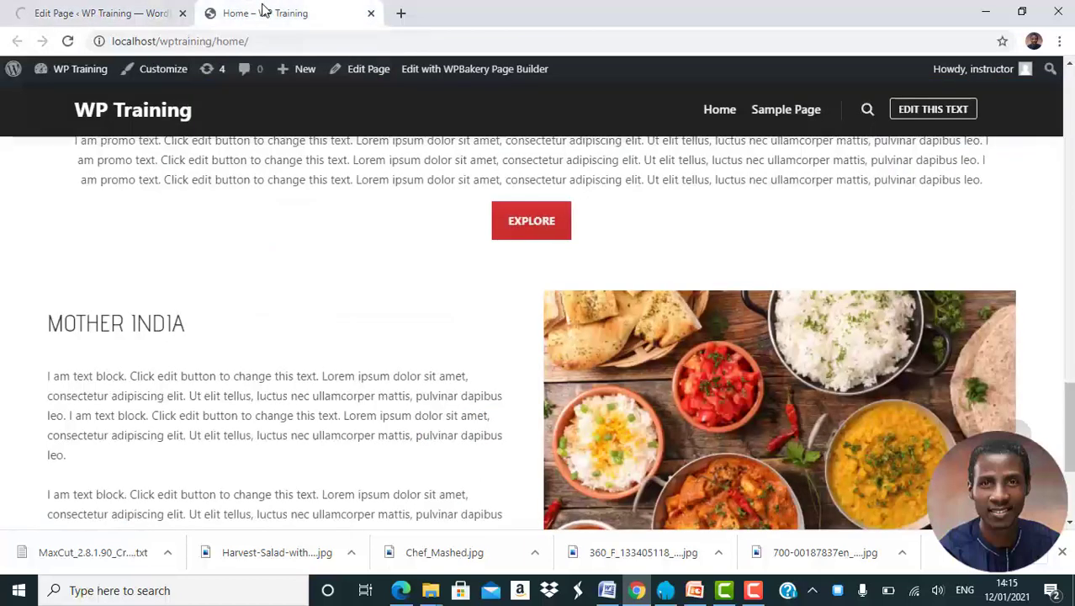
click(67, 41)
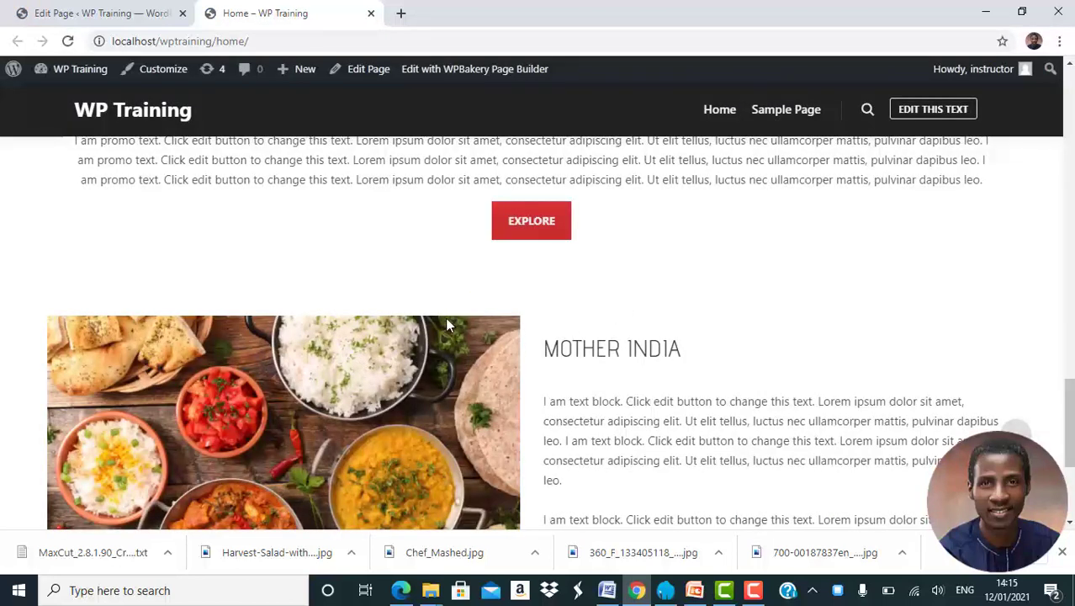
Back in the page editor, swap the "Mother India" row's halves, placing the heading and text block in the left column and the image in the right.
click(84, 12)
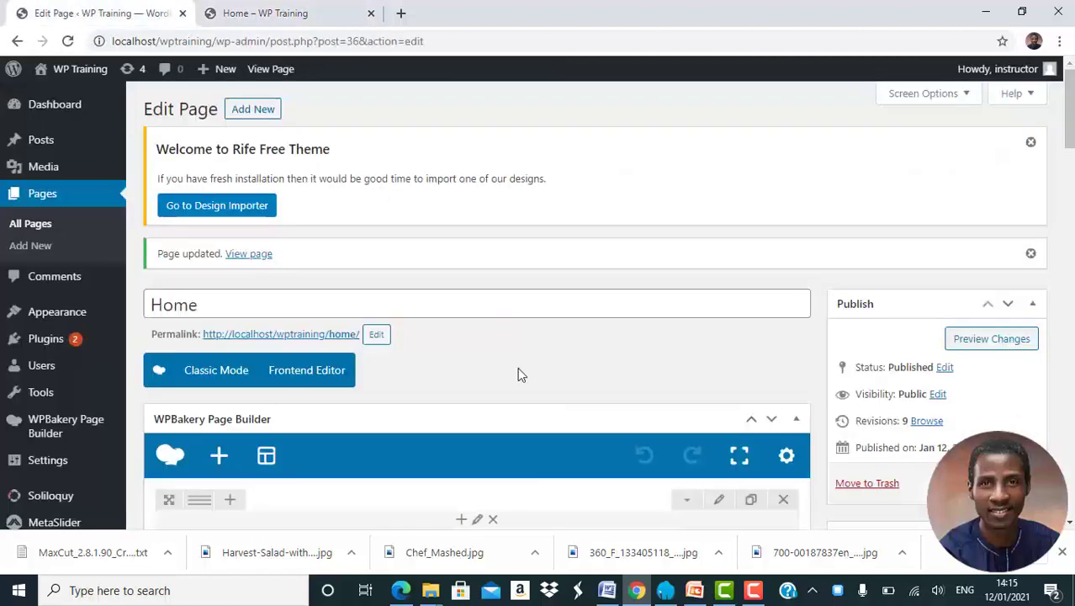
scroll(517, 372, down, 10)
scroll(521, 374, up, 2)
scroll(533, 323, down, 4)
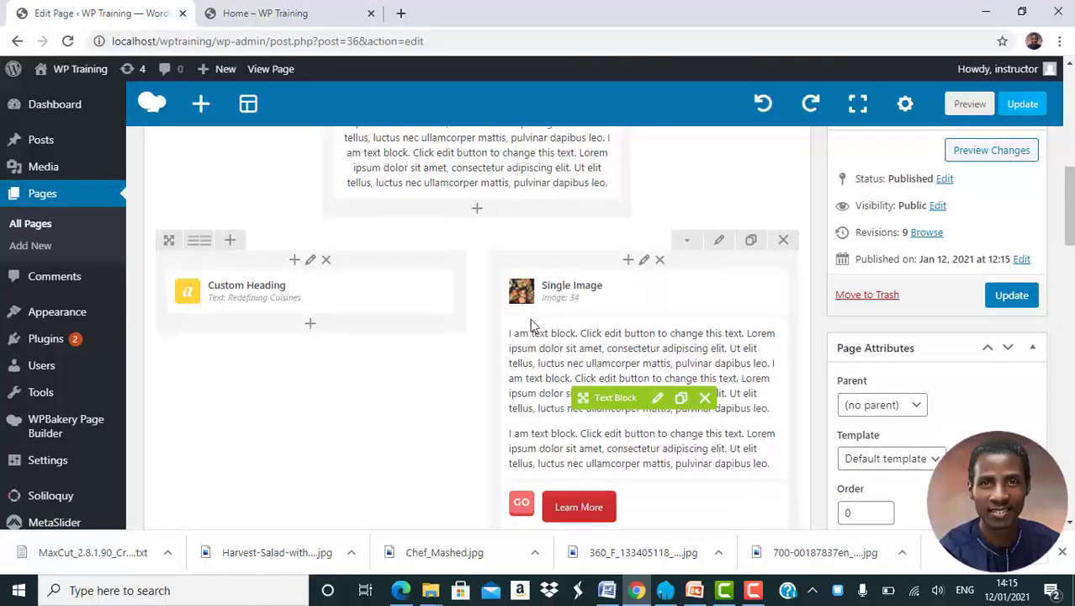
scroll(530, 326, down, 5)
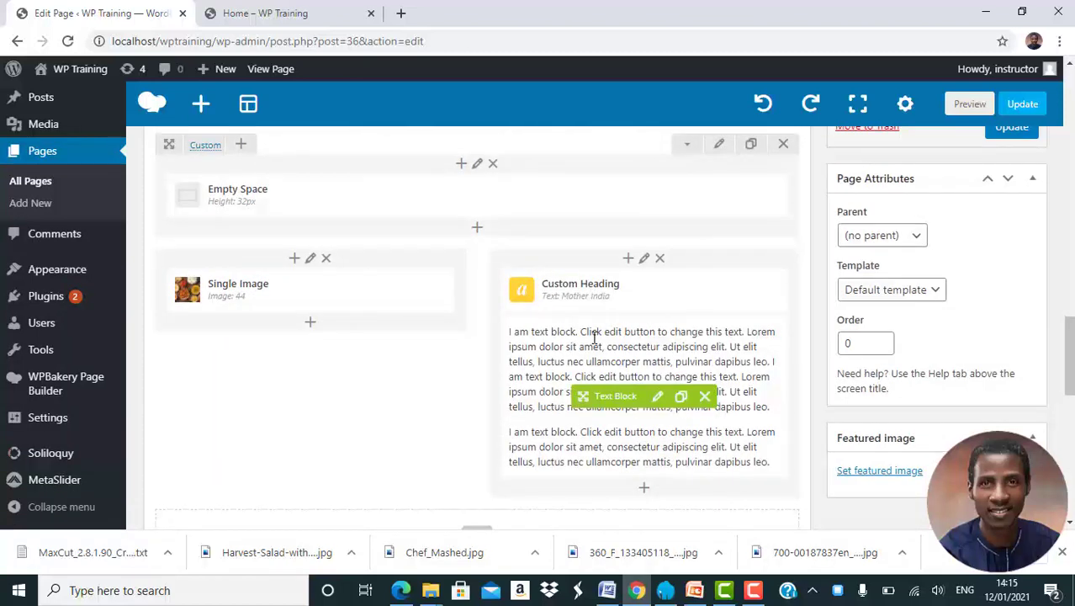
mouse_move(326, 288)
mouse_move(268, 287)
mouse_down()
mouse_move(640, 290)
mouse_move(312, 308)
mouse_move(279, 299)
mouse_up()
drag(630, 407, 271, 457)
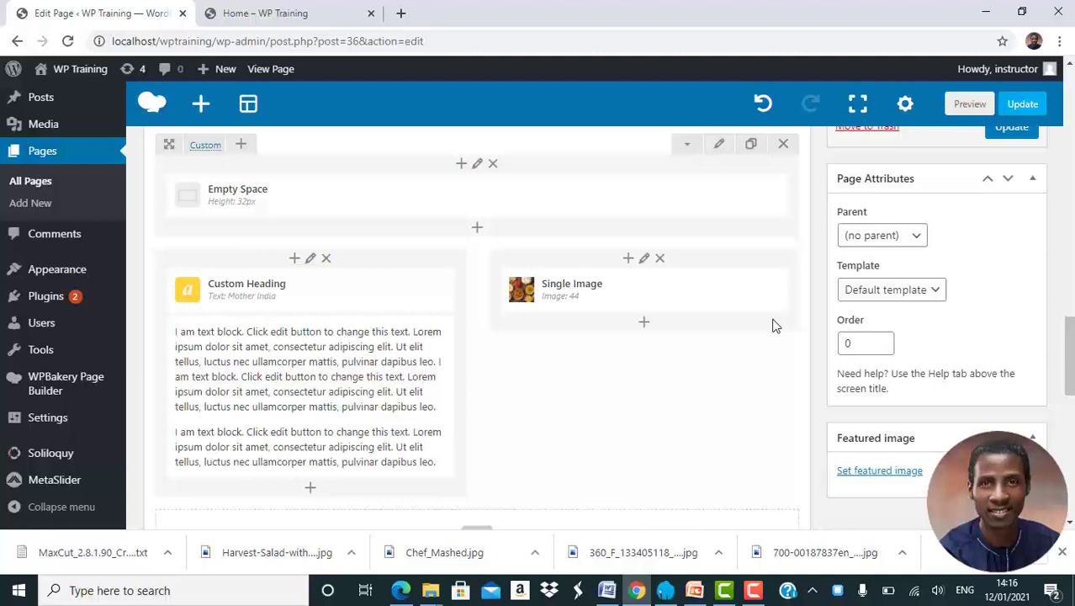
Save the page update with the swapped "Mother India" columns and reload the published Home page.
click(1017, 137)
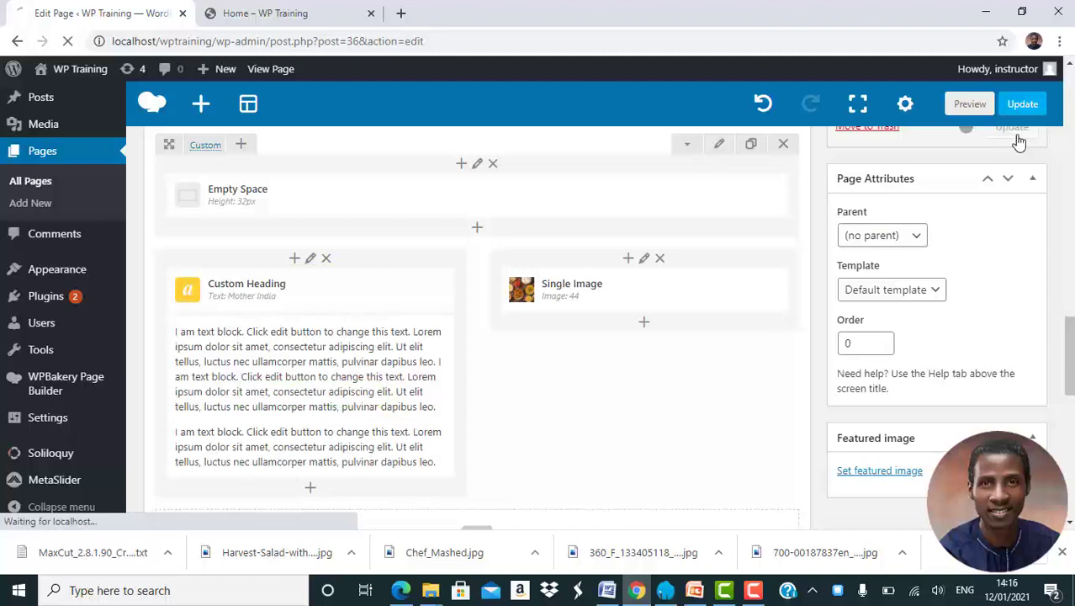
click(267, 17)
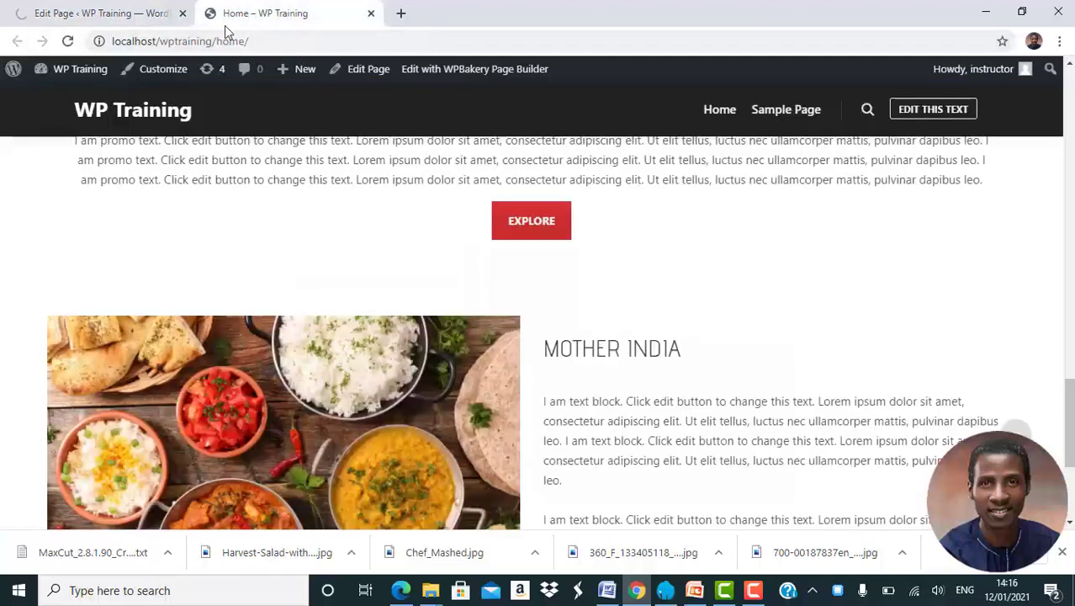
click(67, 42)
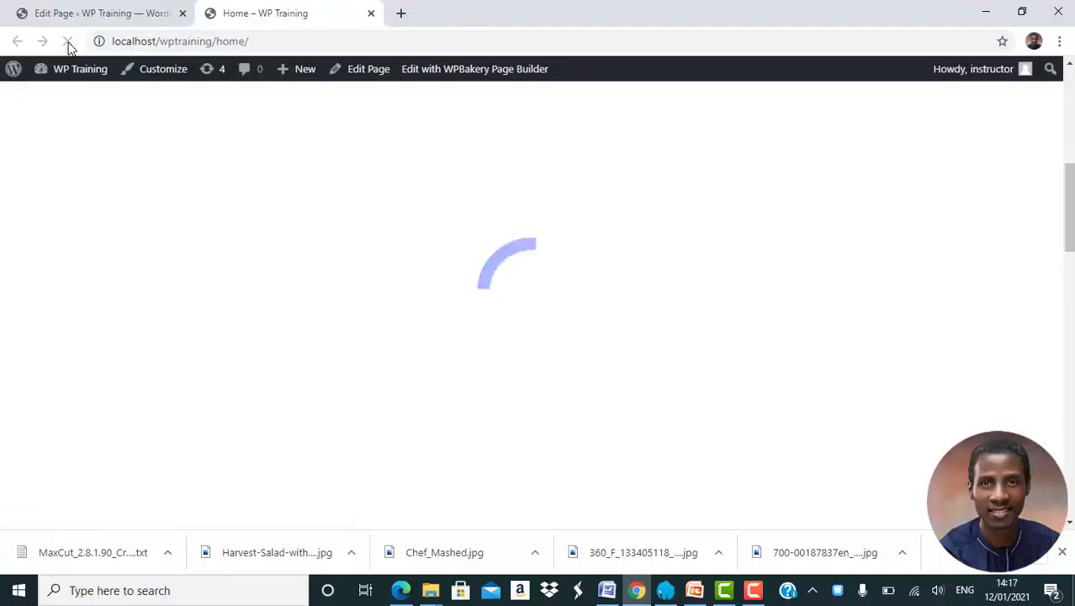
Examine the published Home page from the header to the "Mother India" row, comparing its image-and-text arrangement with the "Redefining Cuisines" row.
scroll(372, 250, down, 2)
scroll(371, 244, down, 4)
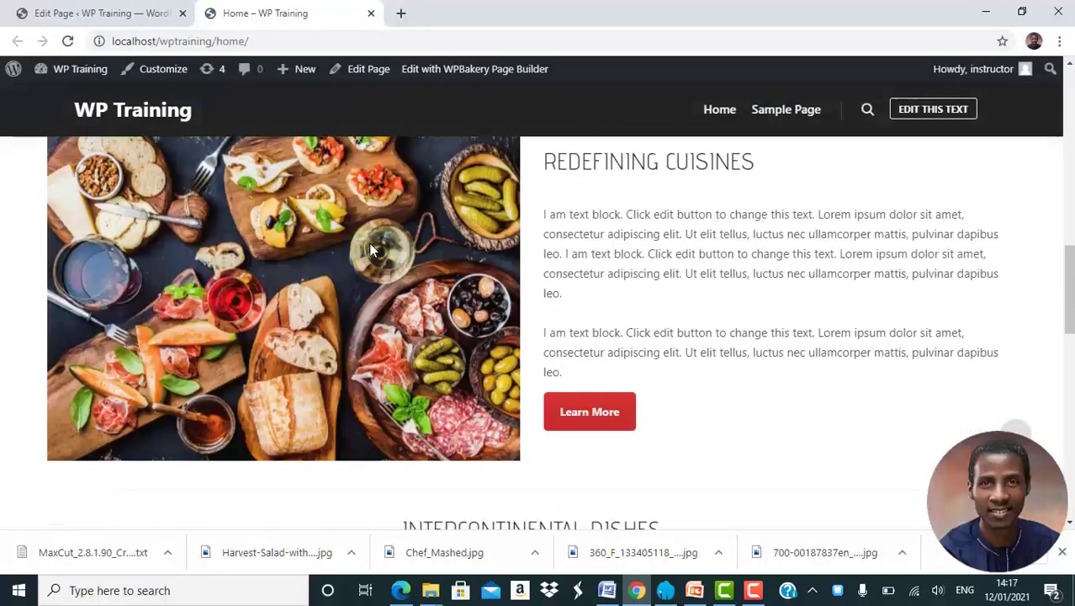
scroll(371, 244, up, 10)
scroll(370, 250, down, 10)
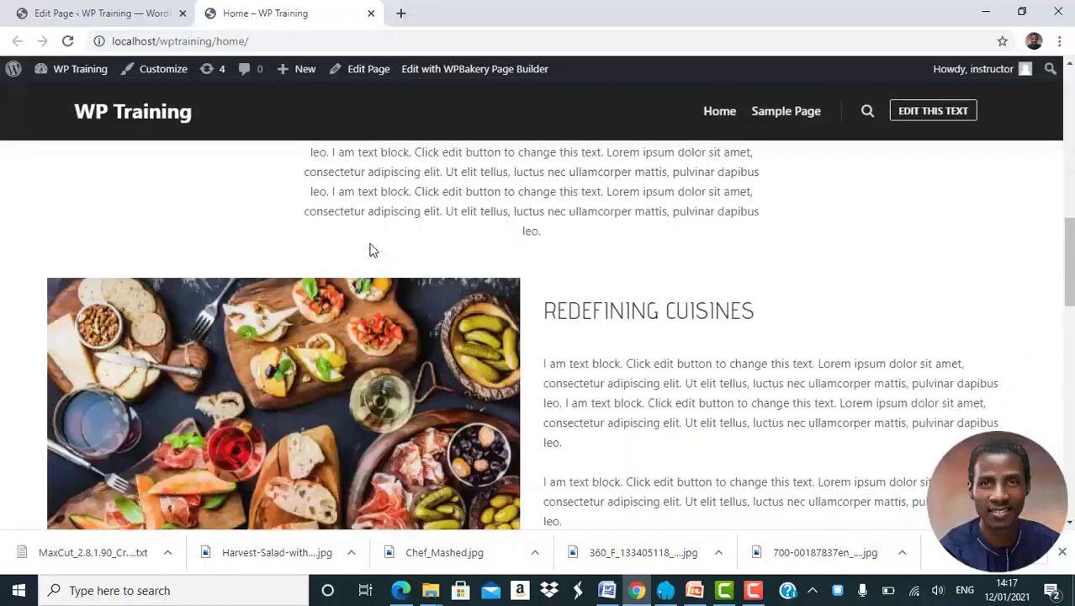
scroll(373, 249, down, 9)
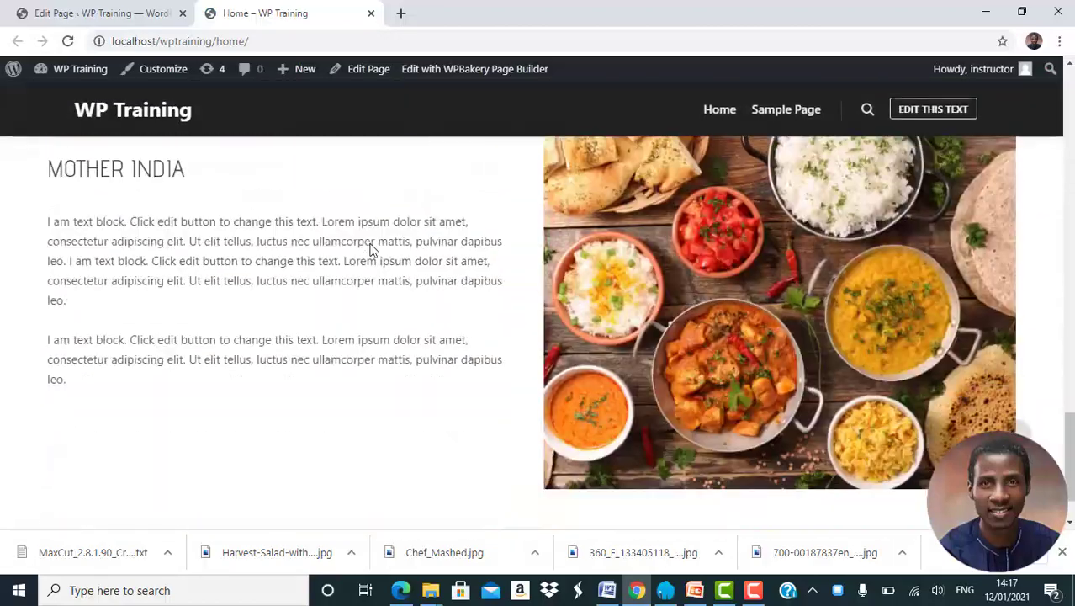
scroll(373, 250, up, 5)
scroll(373, 250, up, 10)
scroll(373, 250, down, 5)
scroll(373, 250, down, 6)
scroll(372, 250, up, 8)
scroll(373, 250, up, 4)
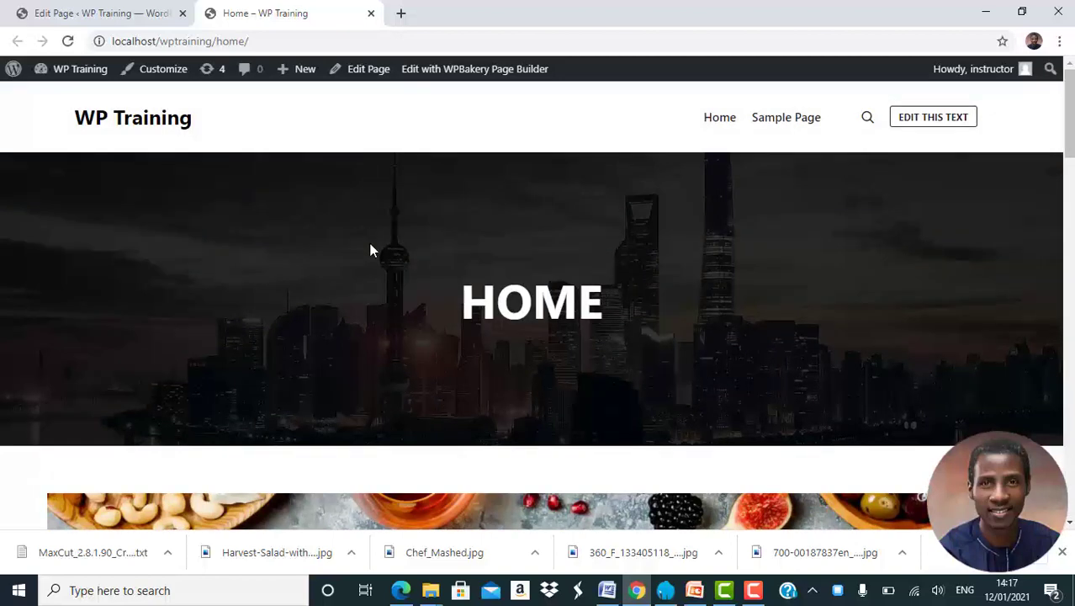
scroll(370, 250, down, 9)
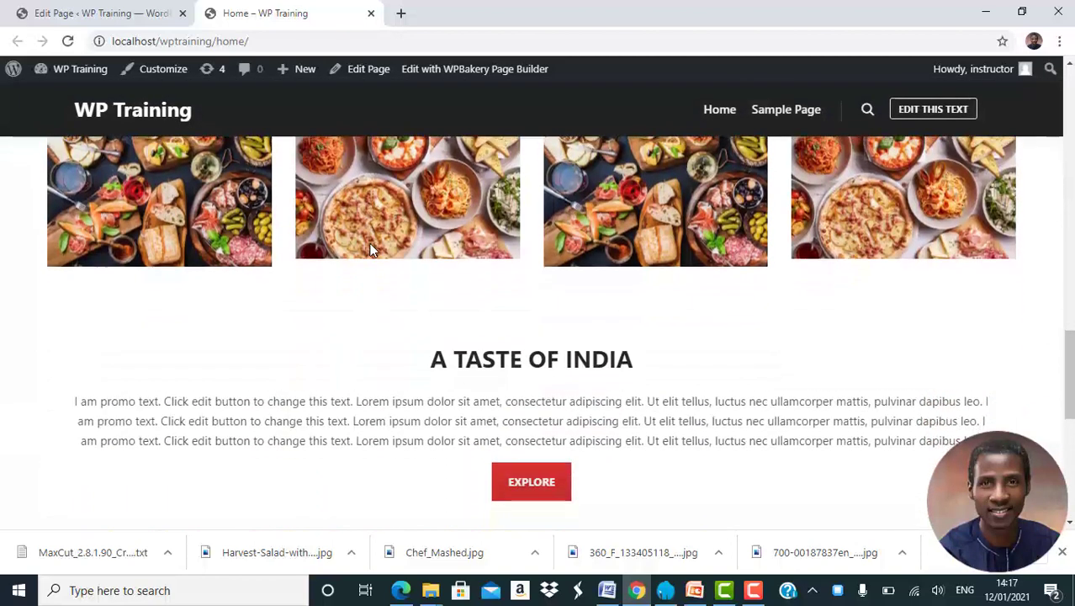
scroll(370, 250, down, 3)
scroll(370, 250, up, 12)
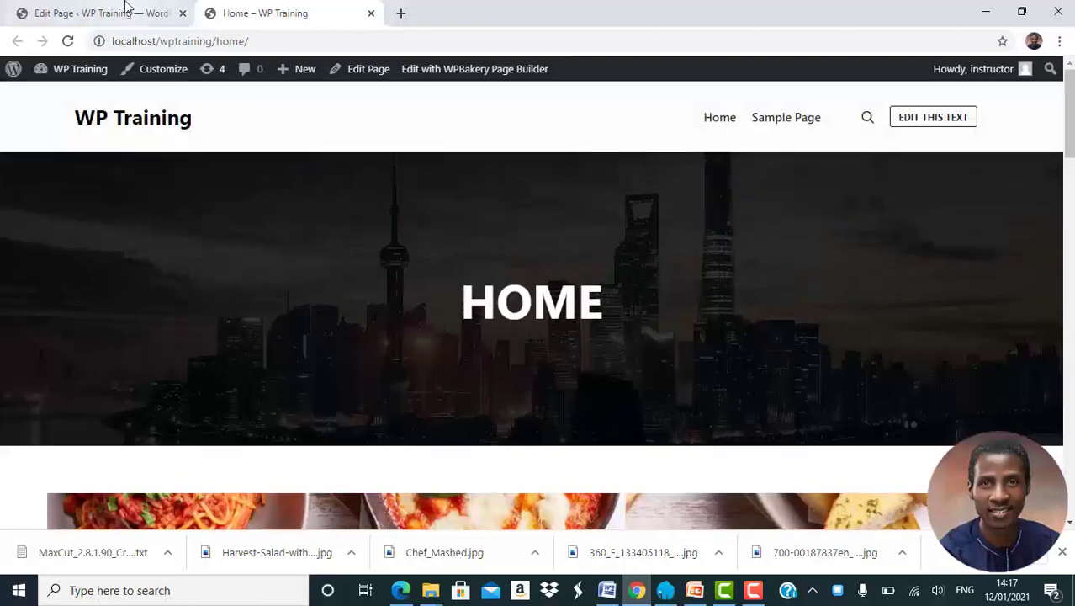
Return to the page editor and look over the Home page's row structure.
click(128, 12)
scroll(581, 368, down, 9)
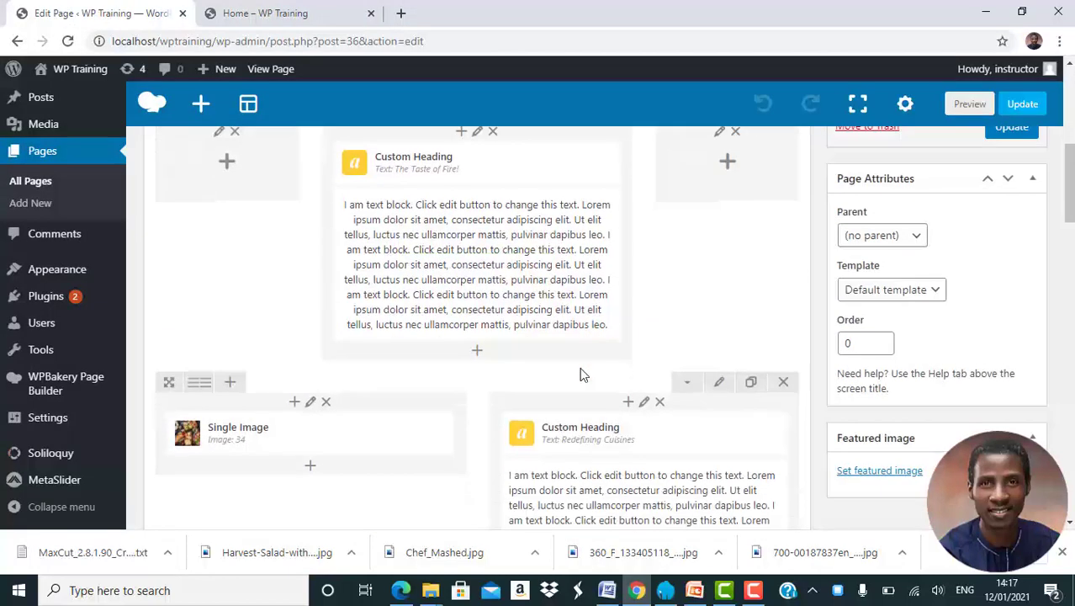
scroll(581, 369, up, 9)
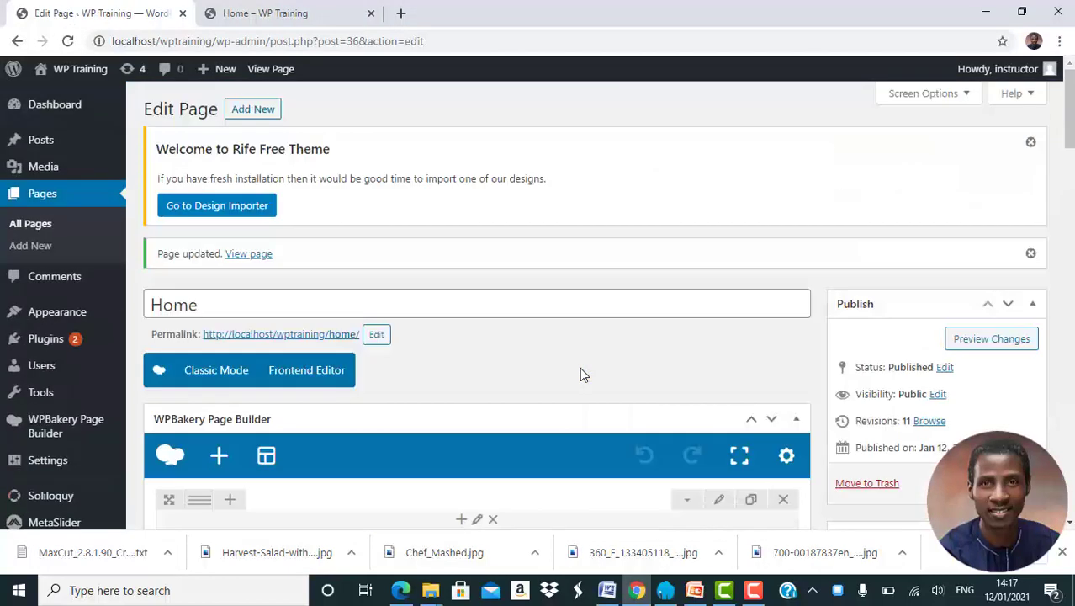